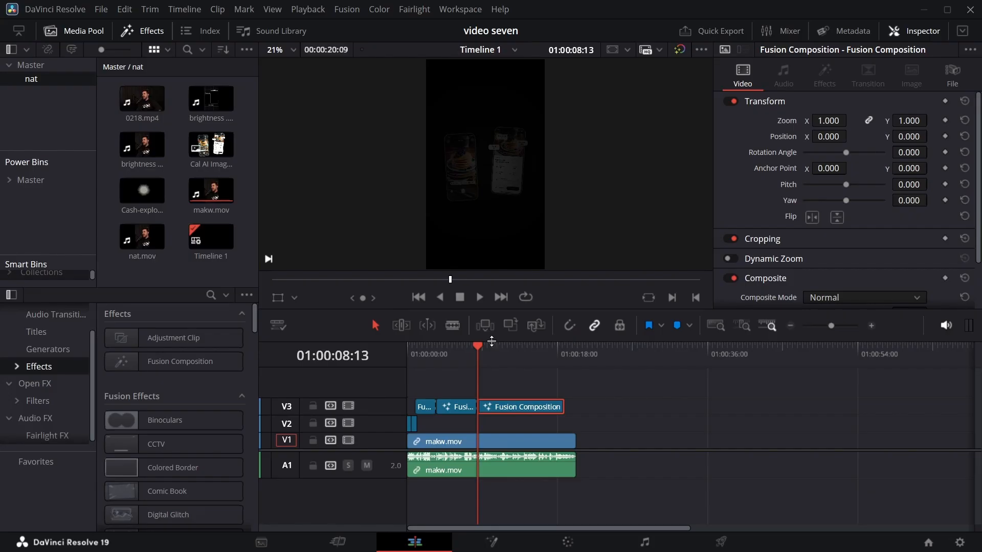
Replace the last Fusion Composition on V3 with a new one starting at 01:00:08:13, directly after the preceding clip.
left_click(479, 344)
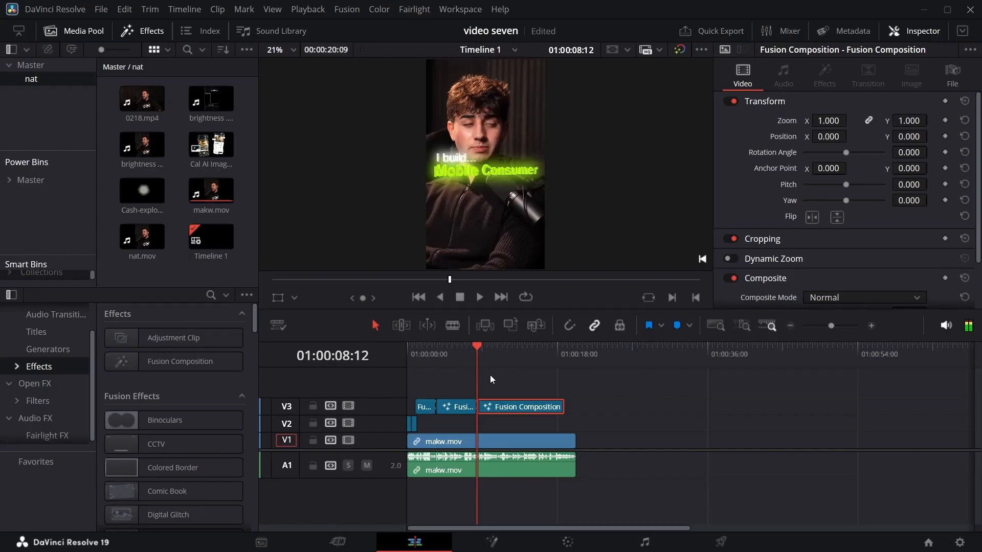
key("Right")
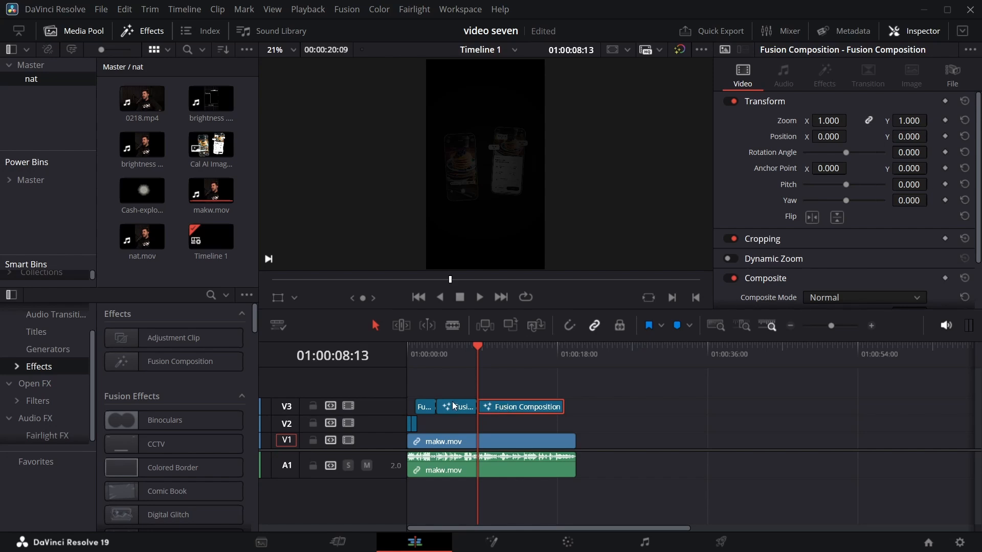
key("Delete")
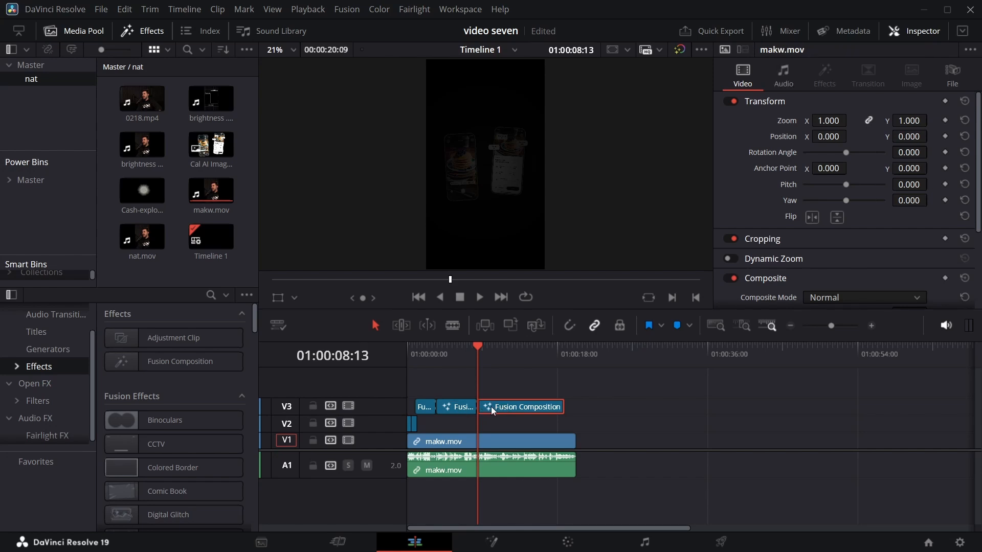
left_click_drag(201, 354, 484, 403)
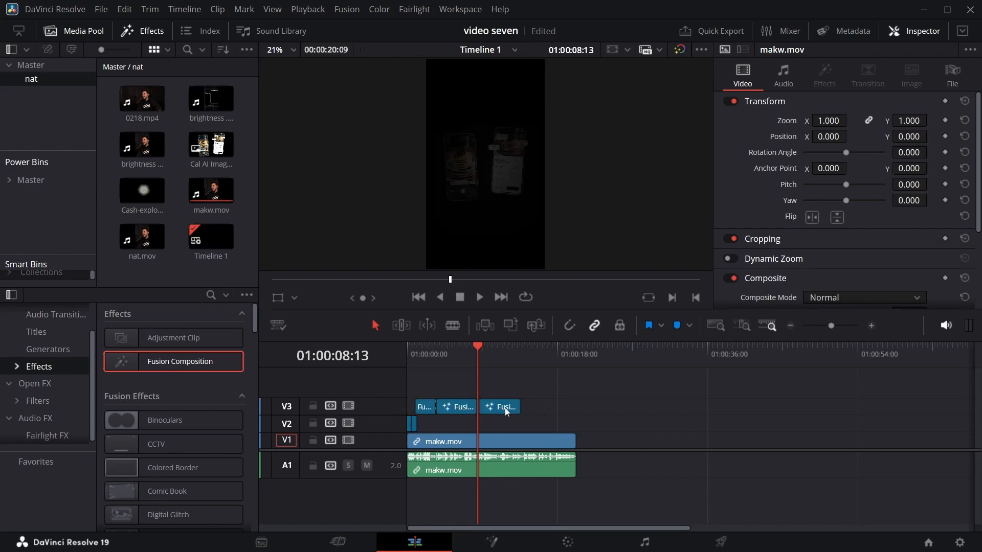
left_click(505, 412)
left_click_drag(828, 332, 848, 330)
left_click_drag(812, 403, 776, 407)
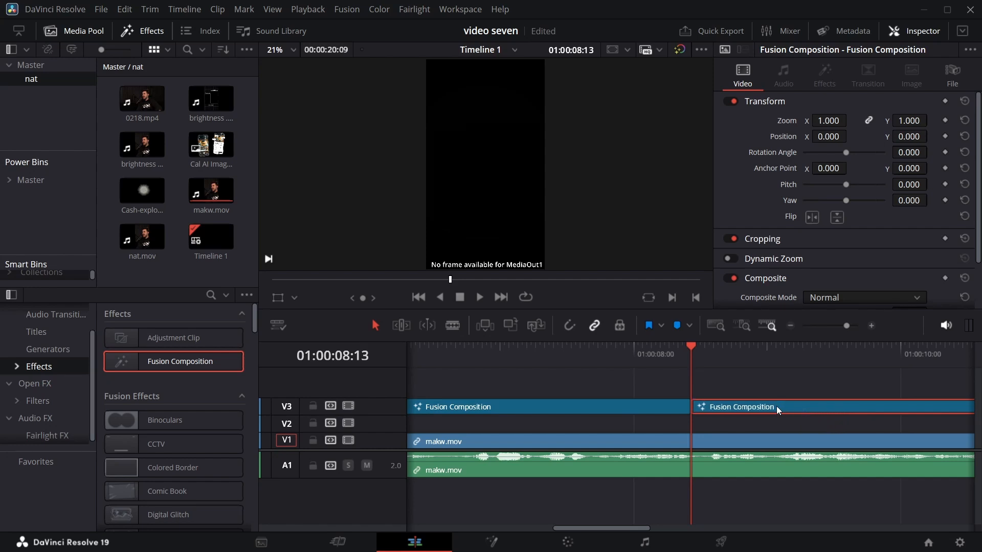
Open the new composition in Fusion and connect a Background node to MediaOut1.
right_click(737, 407)
left_click(823, 325)
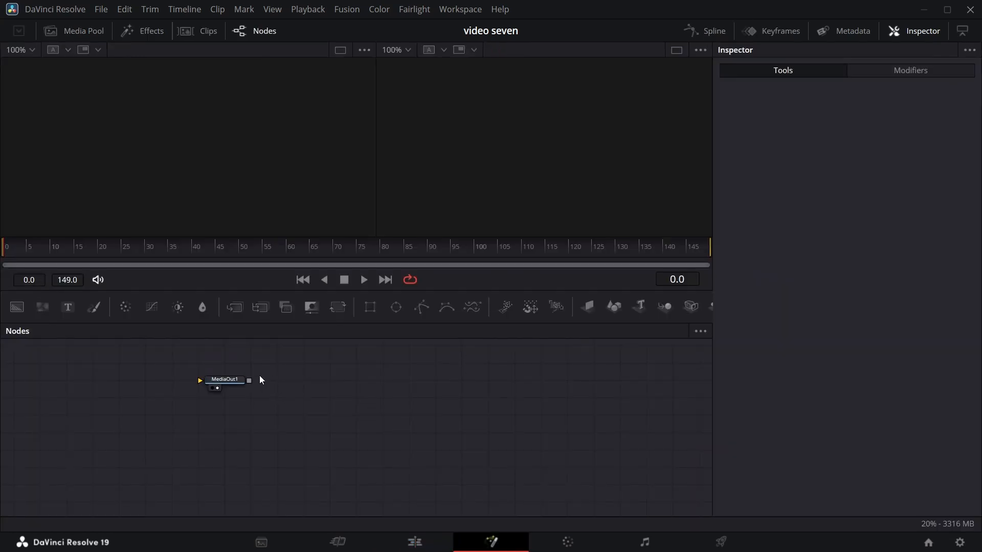
left_click_drag(240, 382, 424, 434)
left_click(450, 453)
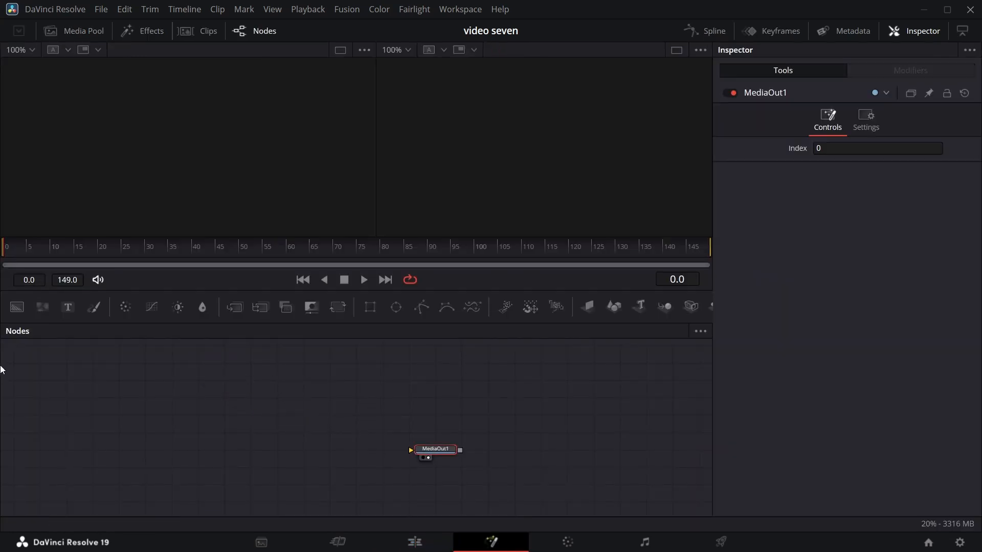
mouse_move(17, 307)
left_mouse_down()
mouse_move(92, 442)
mouse_move(419, 452)
left_mouse_up()
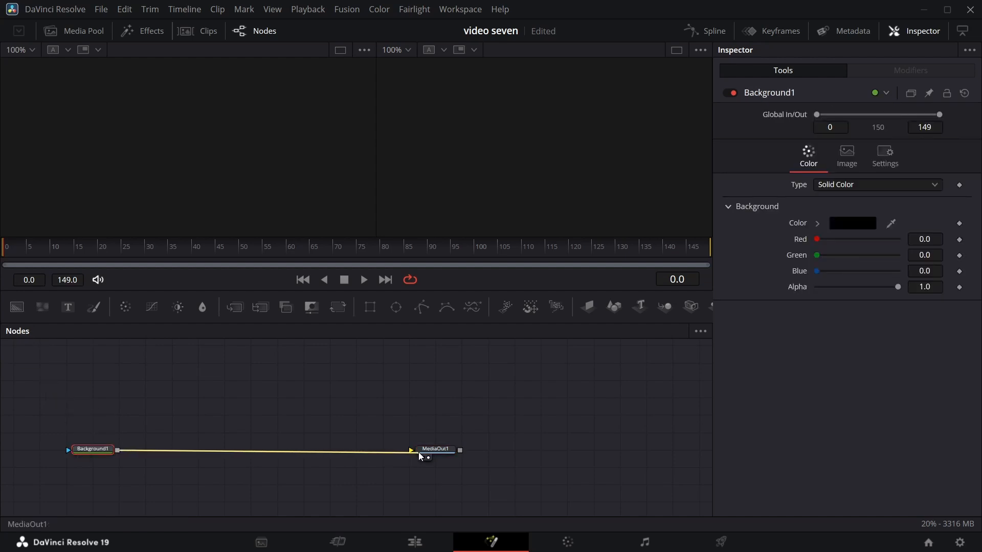
left_click(403, 404)
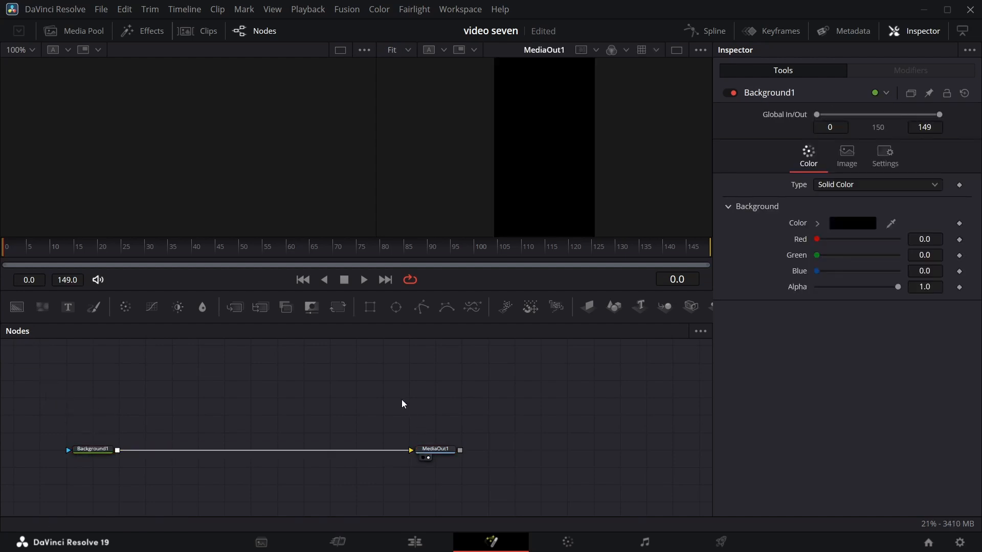
Add a Media In node and merge it over Background1 ahead of MediaOut1.
key("shift+space")
type("media")
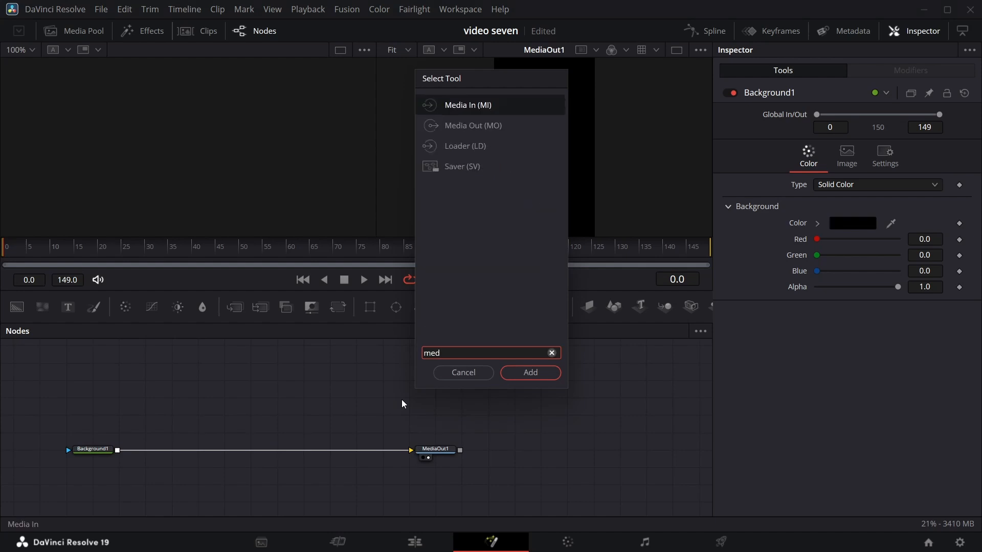
key("Return")
left_click_drag(436, 401, 119, 454)
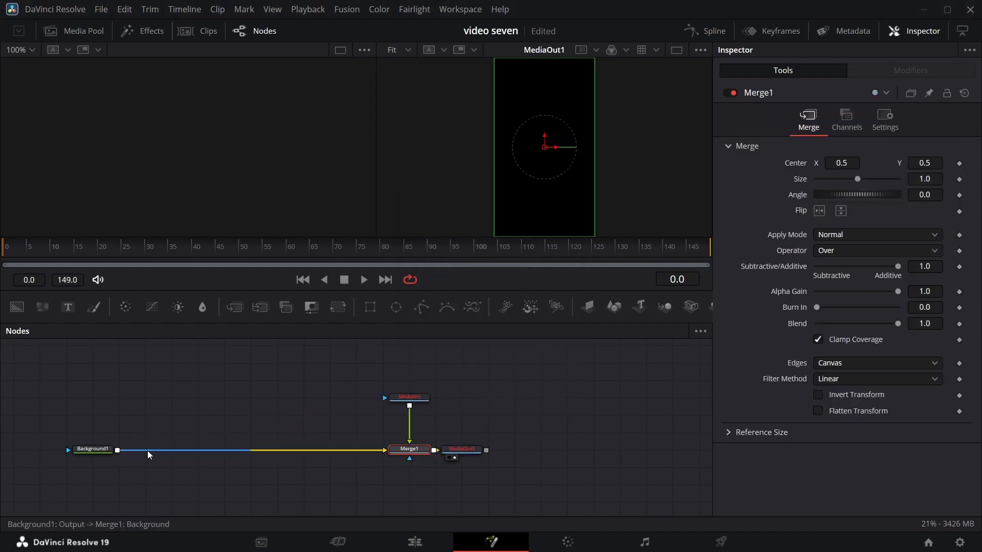
Set the media source of MediaIn1 to Background and play back the composition's opening frames.
left_click(410, 399)
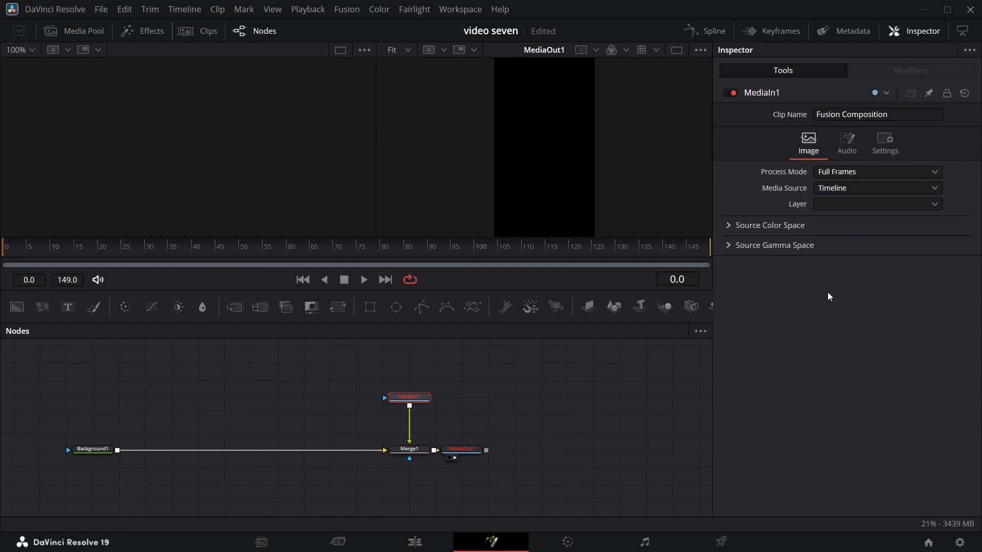
left_click(933, 193)
left_click(838, 216)
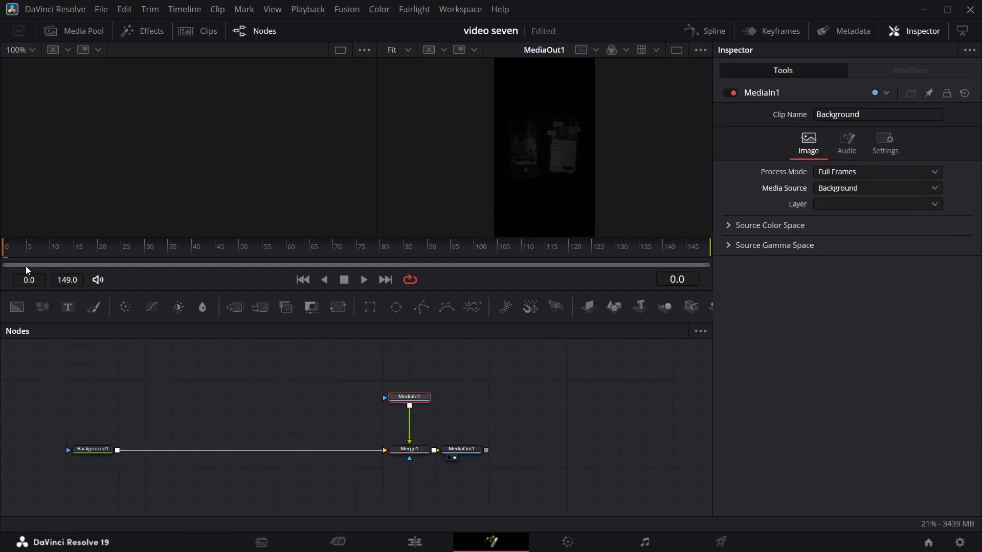
left_click_drag(24, 260, 5, 282)
Bring Cal AI Image.png from the media pool into the node graph above Background1 and rename its node "cal ai".
left_click(74, 32)
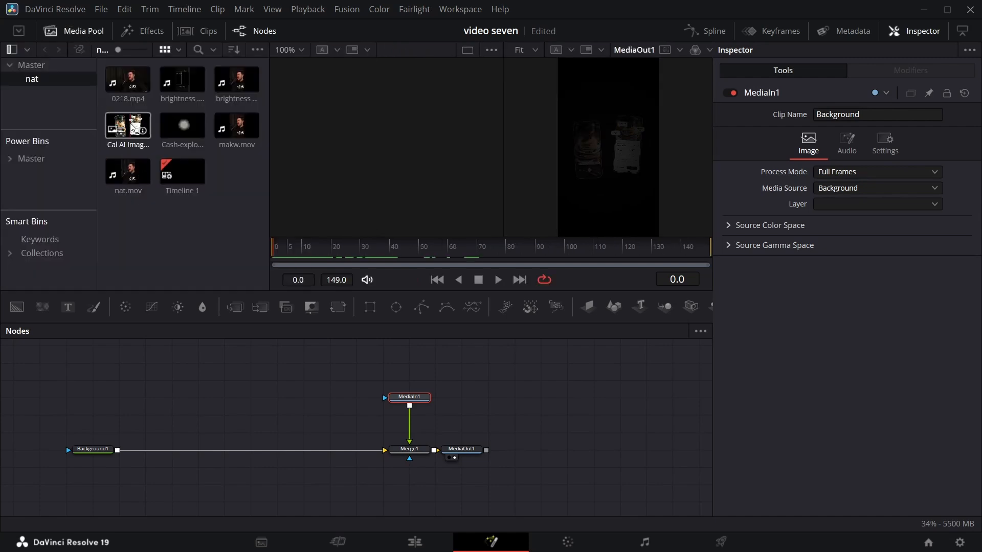
left_click_drag(133, 128, 128, 399)
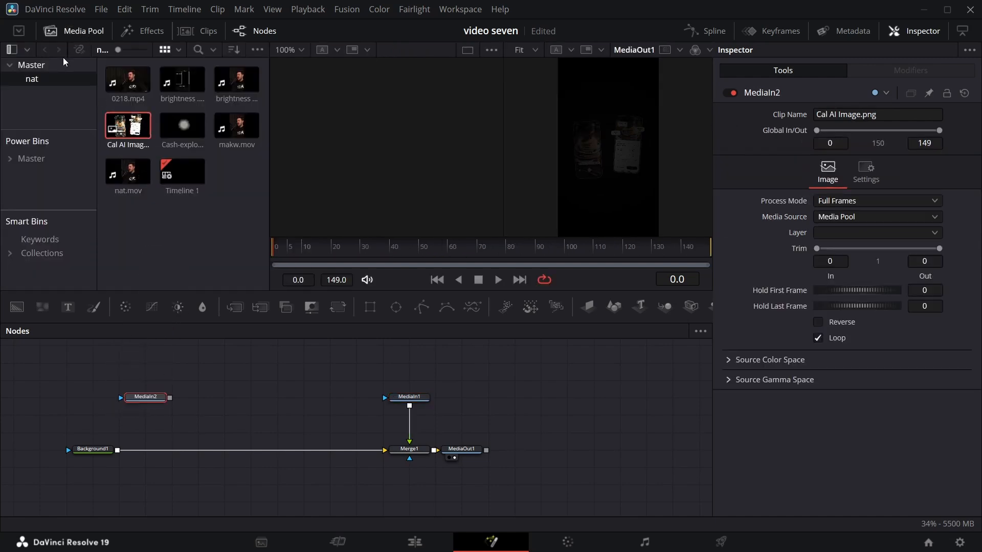
left_click(82, 32)
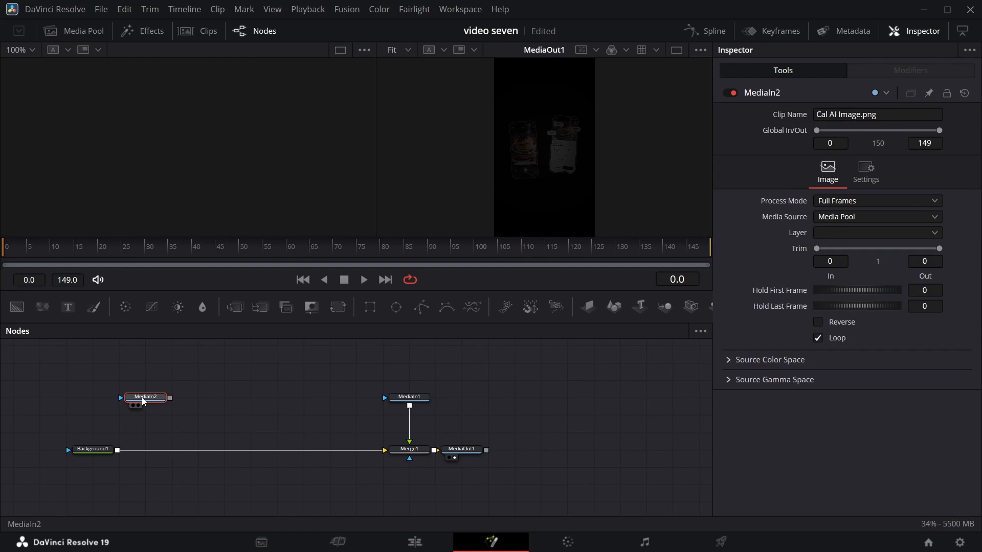
key("F2")
type("cal a")
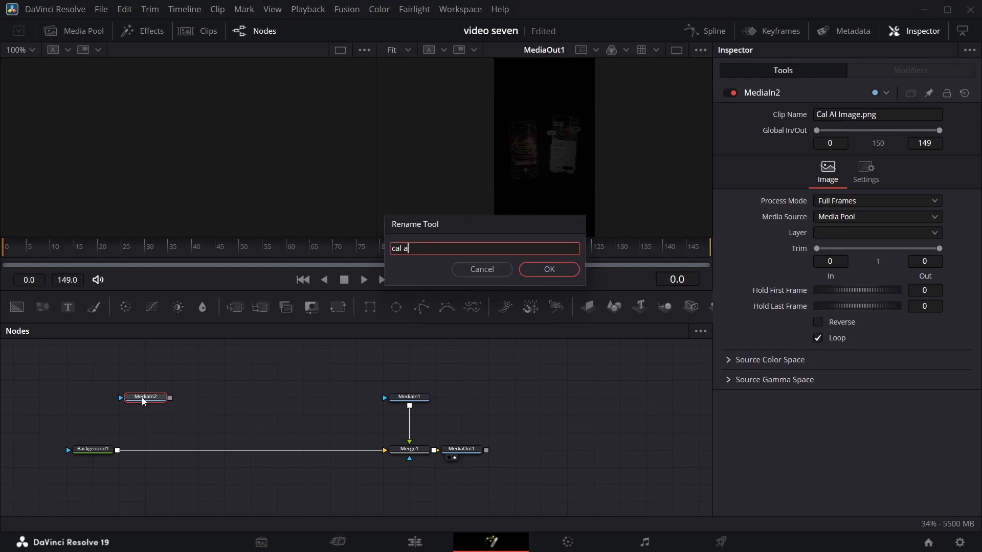
type("i")
key("Return")
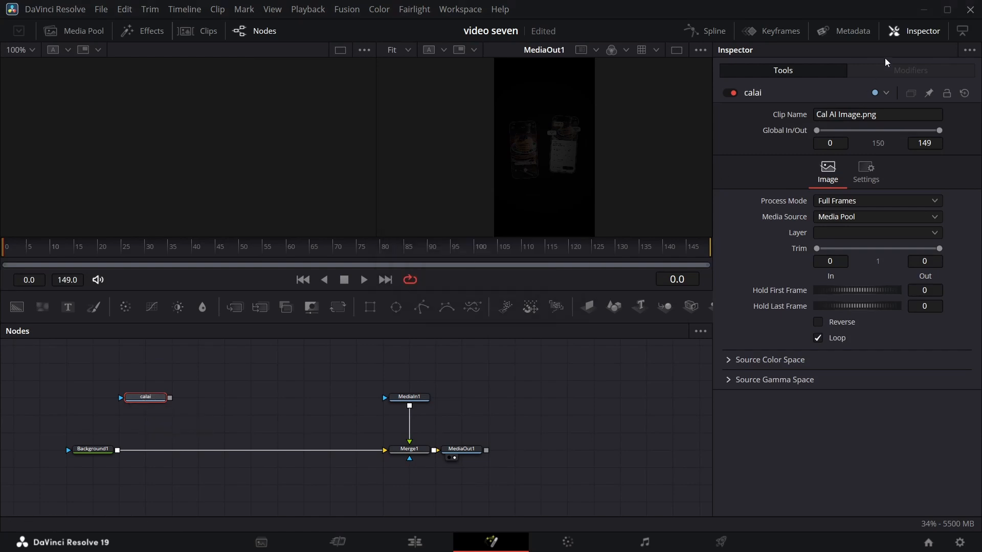
Feed the calai image through an Image Plane 3D, Merge 3D with Camera 3D, and Renderer 3D, and merge the render over Background1.
left_click(927, 24)
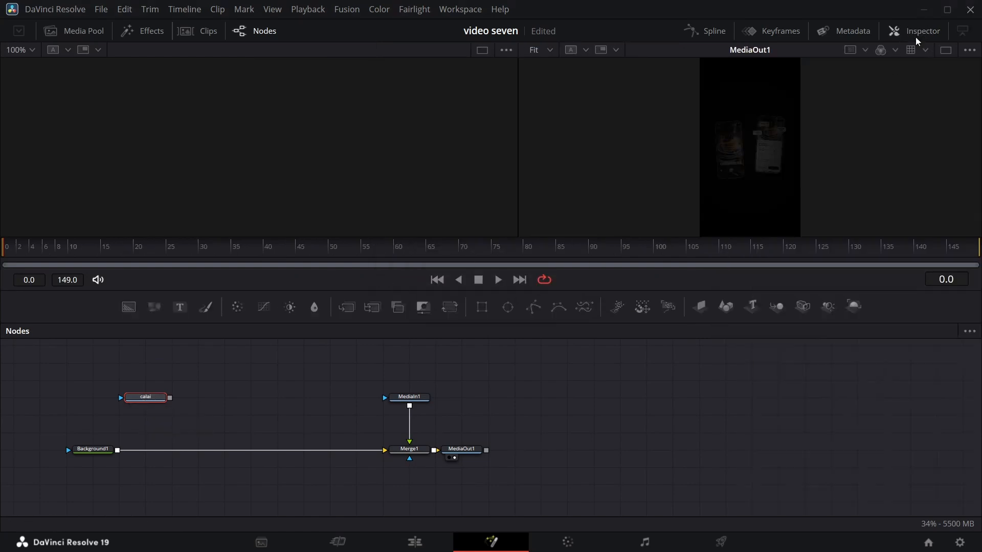
left_click(700, 306)
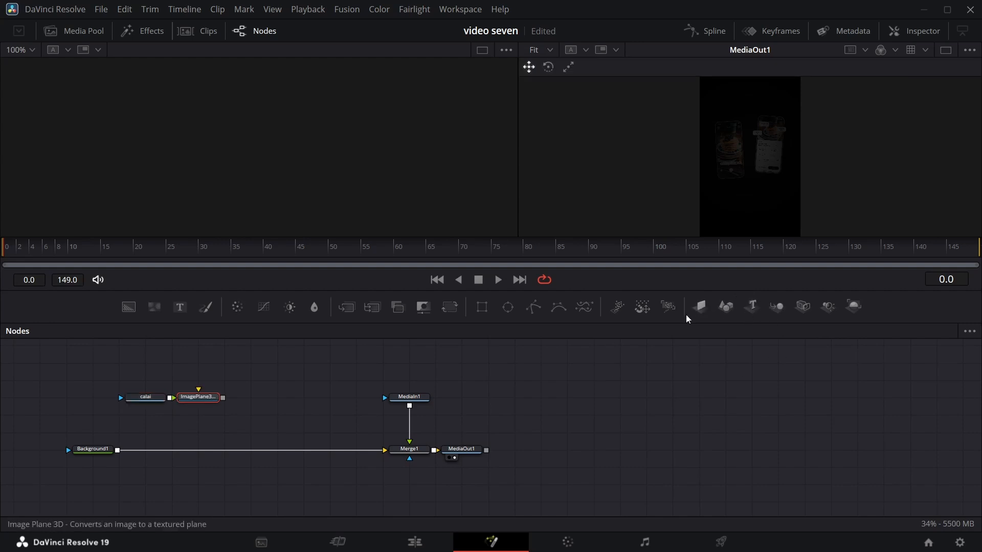
left_click(802, 307)
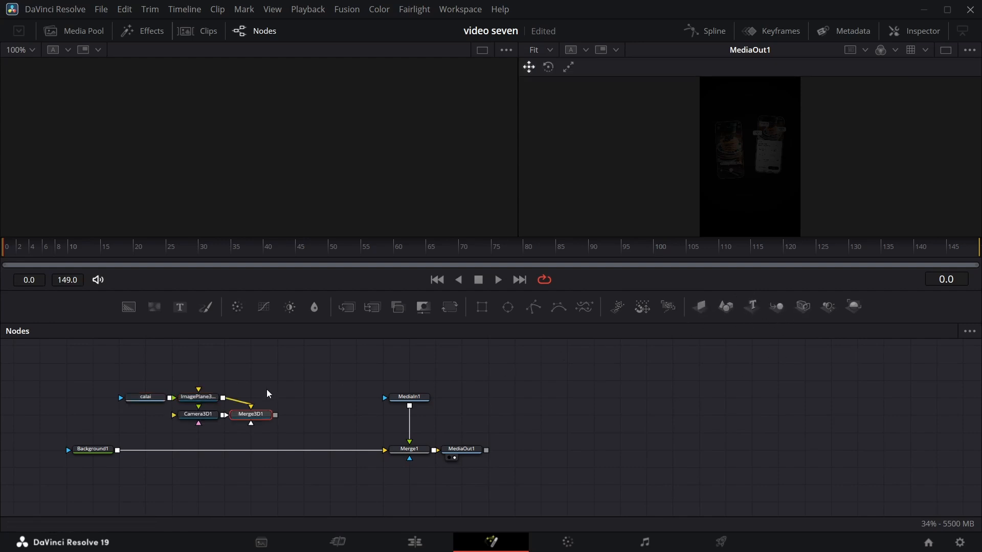
left_click(853, 305)
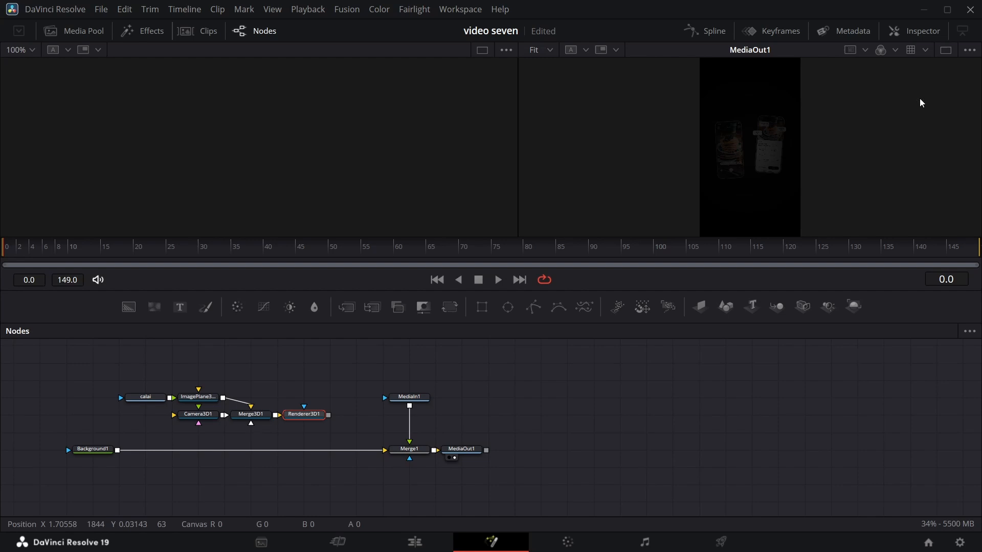
left_click(920, 32)
left_click_drag(329, 415, 117, 450)
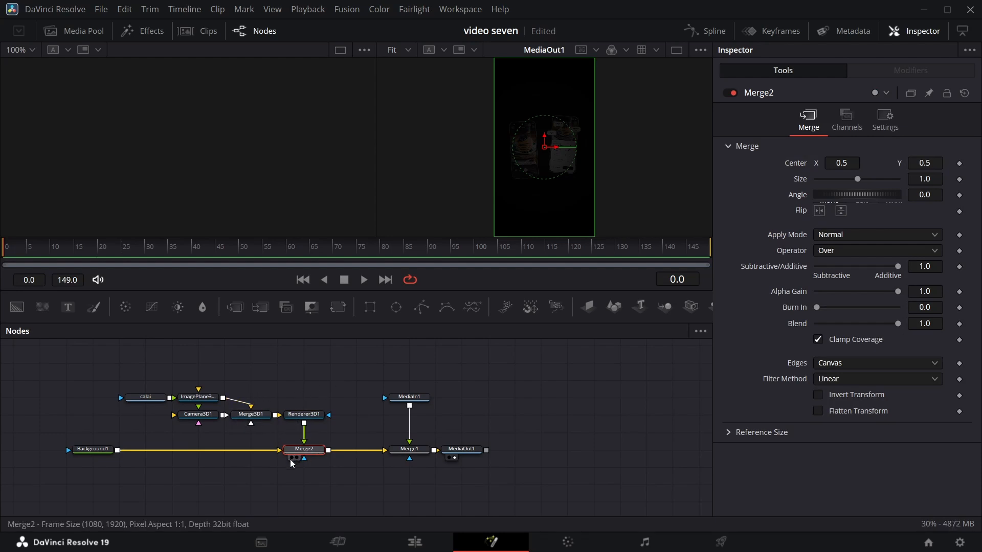
Show Merge2 in the empty viewer and set Background1's alpha to 0.0.
left_click(291, 458)
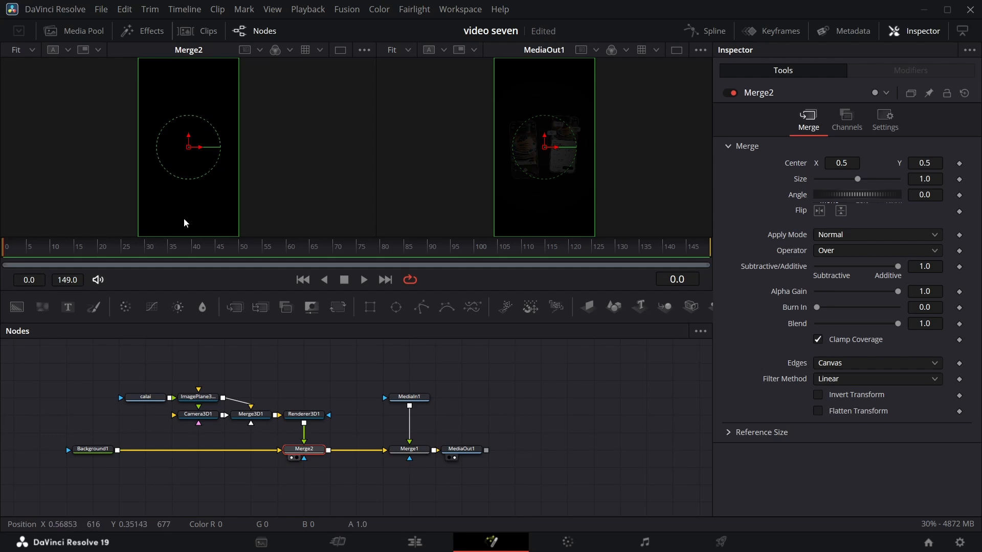
left_click(85, 452)
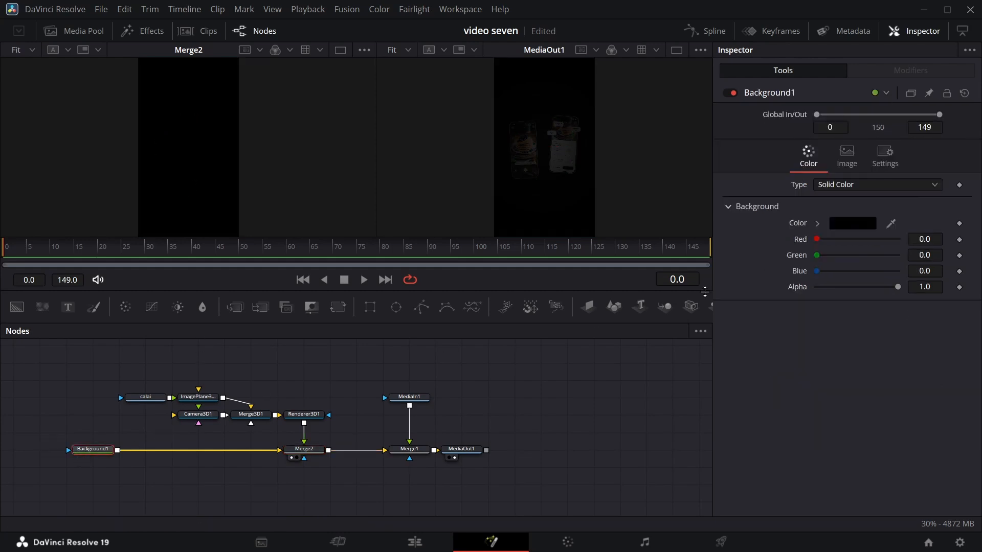
left_click_drag(892, 292, 817, 287)
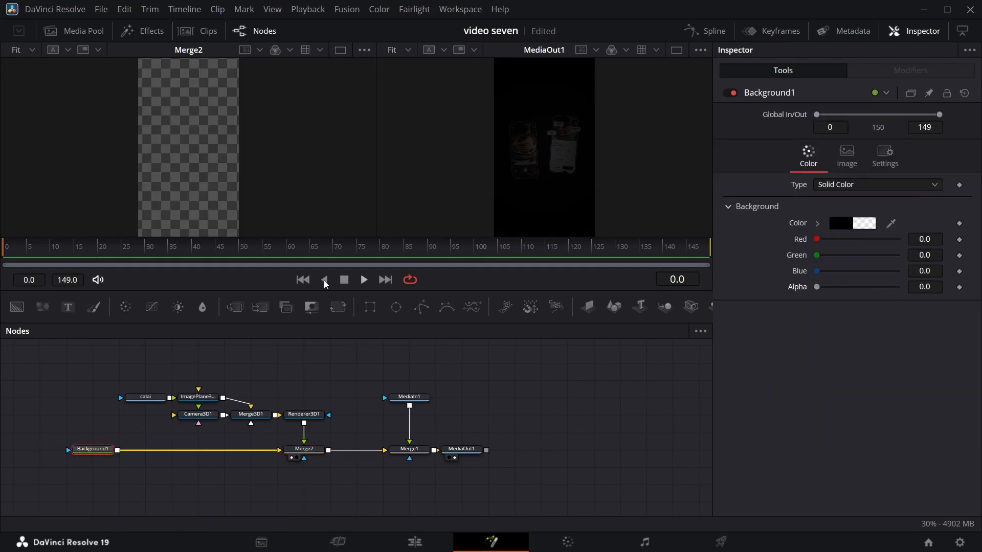
Set Camera3D1's Z translation to 7.9, with guides turned on in both viewers.
left_click(210, 416)
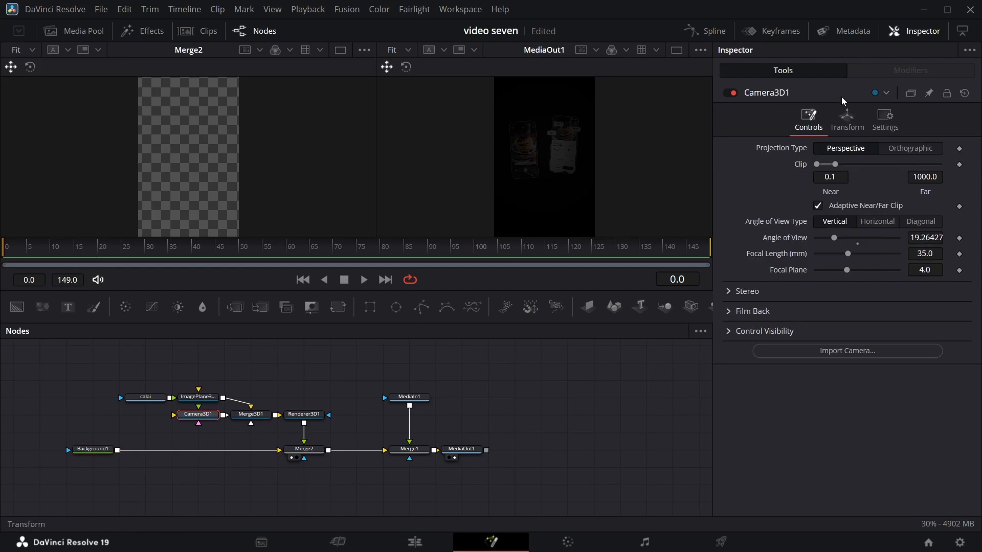
left_click(846, 119)
left_click_drag(849, 195, 916, 196)
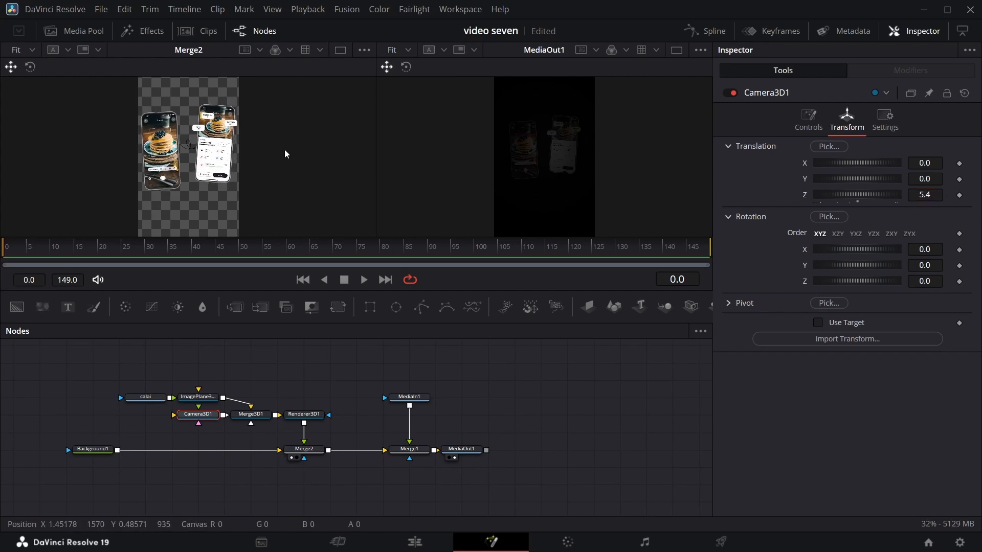
key("ctrl+g")
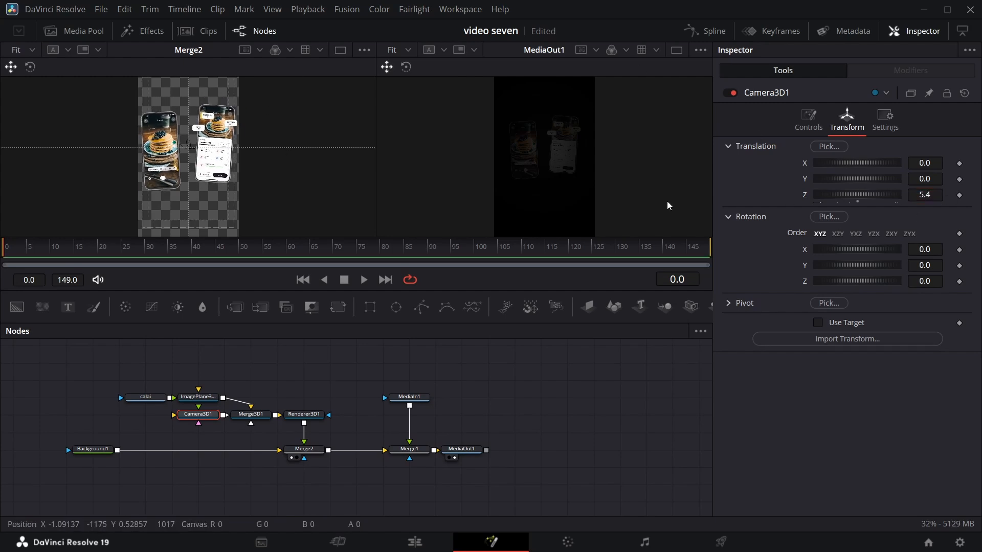
key("ctrl+g")
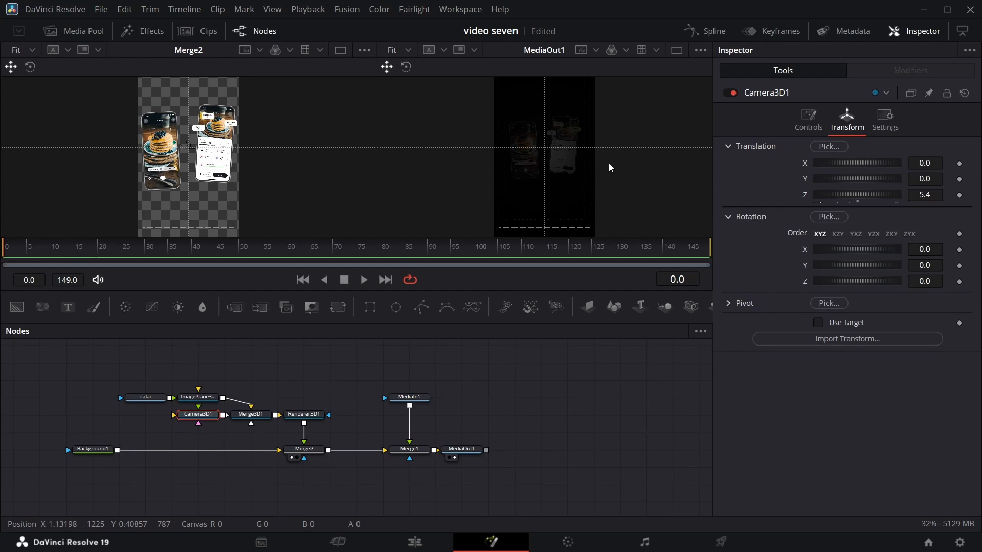
left_click_drag(916, 197, 936, 195)
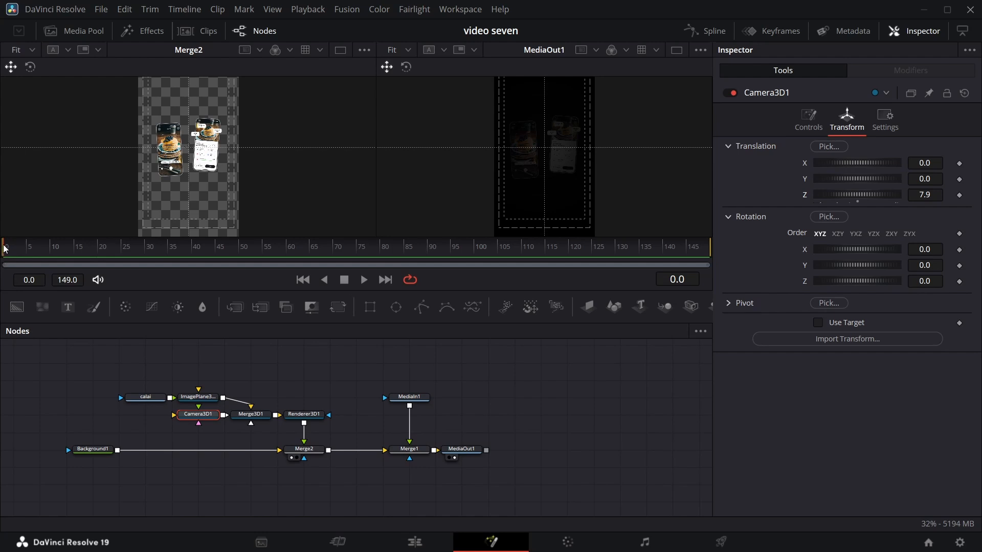
Keyframe Camera3D1's X, Y and Z translation at frame 0, and at frame 45 with X -0.208, Y 0.07 and Z 3.74.
left_click(959, 164)
left_click_drag(7, 258, 214, 261)
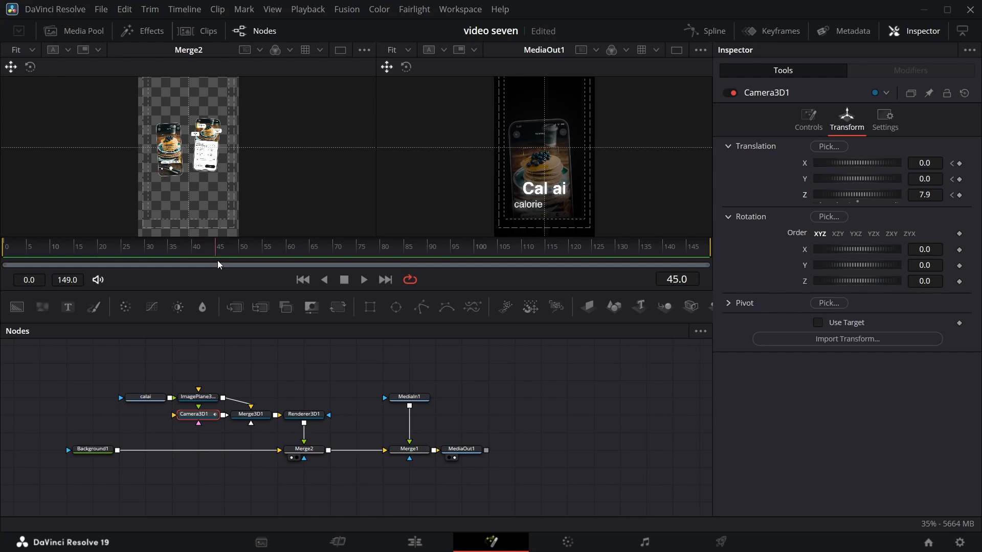
left_click(959, 163)
left_click(959, 178)
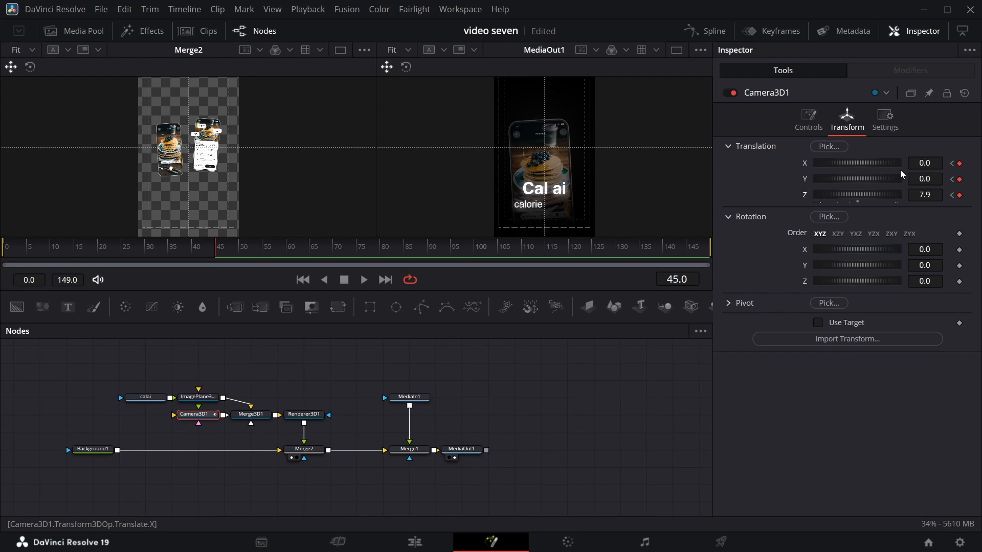
left_click_drag(930, 199, 760, 198)
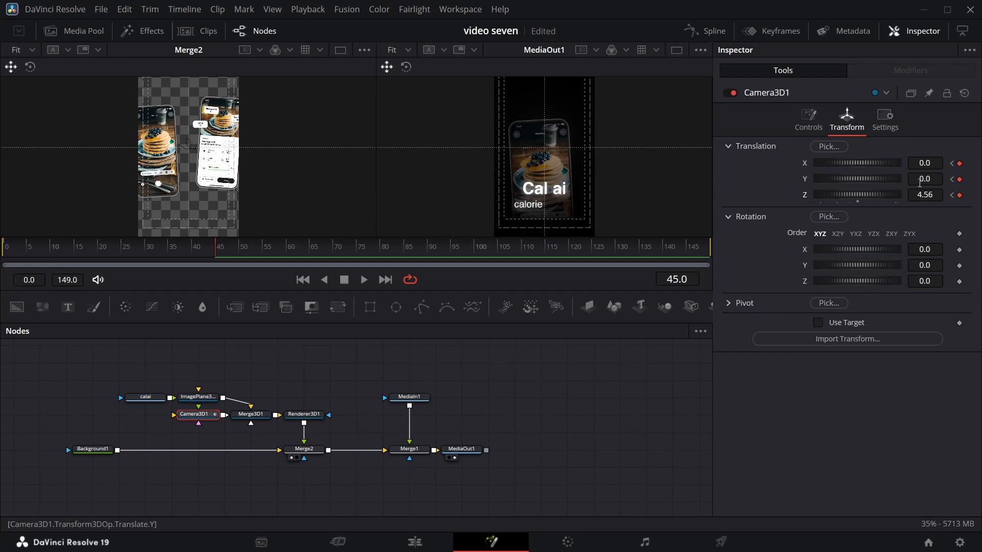
mouse_move(920, 181)
left_mouse_down()
mouse_move(925, 162)
mouse_move(924, 195)
left_mouse_up()
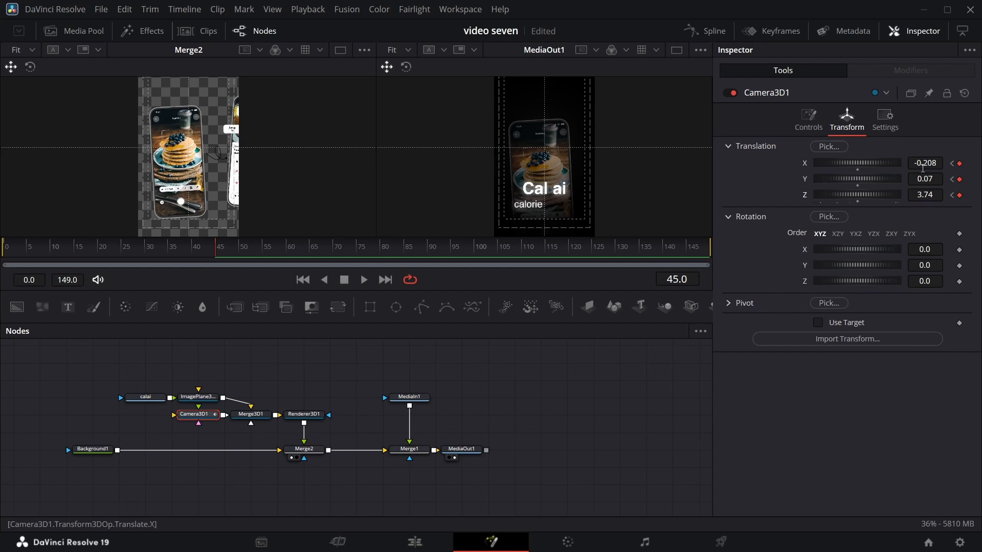
Adjust Camera3D1's frame 45 keyframes to X -0.272, Y 0.189 and Z 2.92.
mouse_move(923, 168)
left_mouse_down()
mouse_move(933, 162)
mouse_move(923, 179)
mouse_move(938, 181)
mouse_move(920, 195)
mouse_move(926, 163)
left_mouse_up()
left_click_drag(926, 163, 927, 163)
left_click_drag(925, 194, 923, 194)
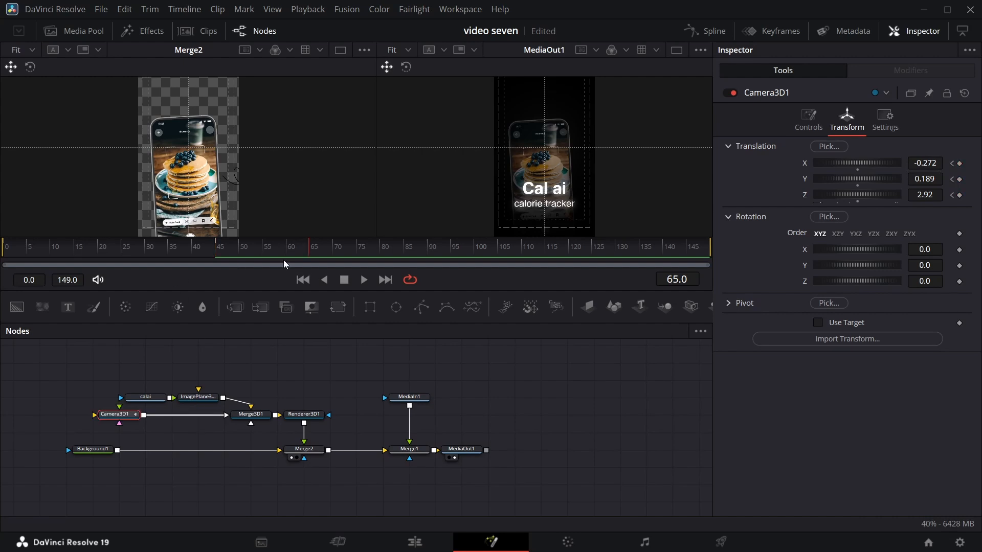
Insert a Transform 3D node between Camera3D1 and Merge3D1.
key("shift+space")
type("med")
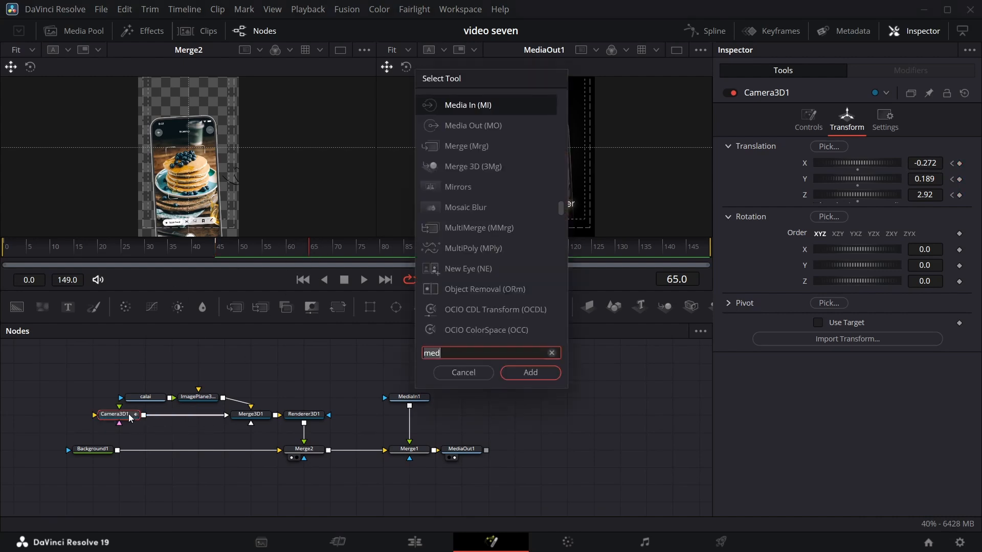
key("BackSpace")
key("BackSpace")
key("BackSpace")
type("xf")
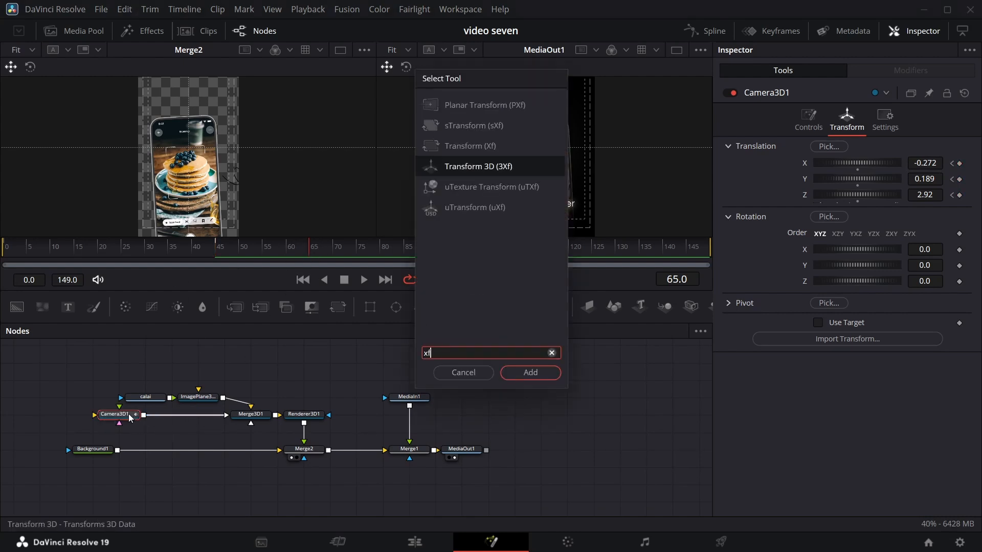
key("Return")
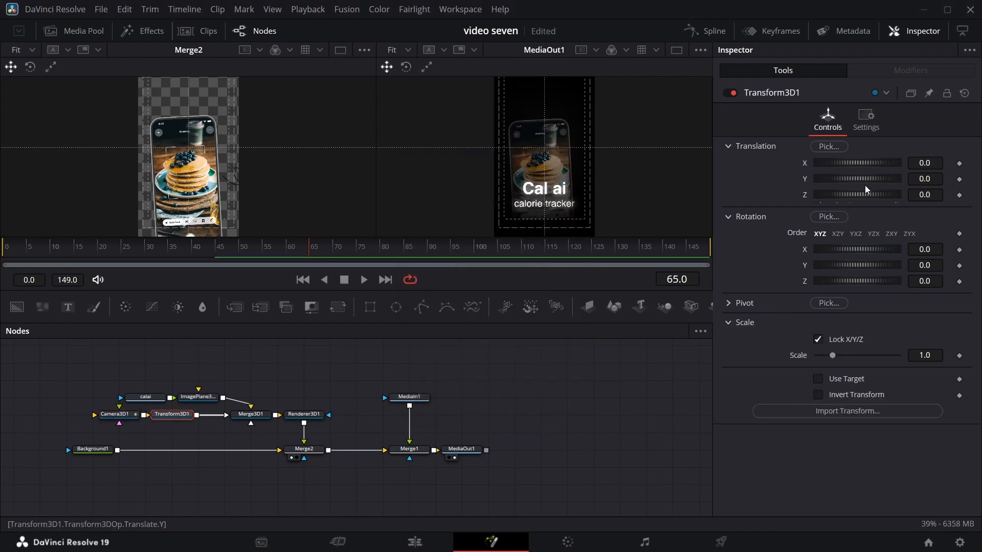
Keyframe Transform3D1's X, Y and Z translation and Z rotation at frame 65, all at 0.0.
left_click(959, 163)
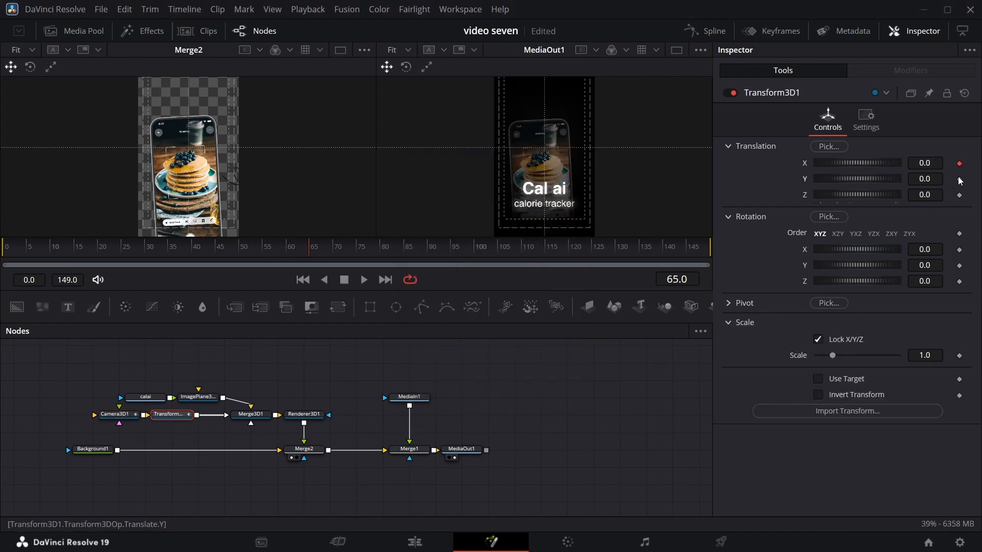
left_click(959, 179)
left_click(959, 194)
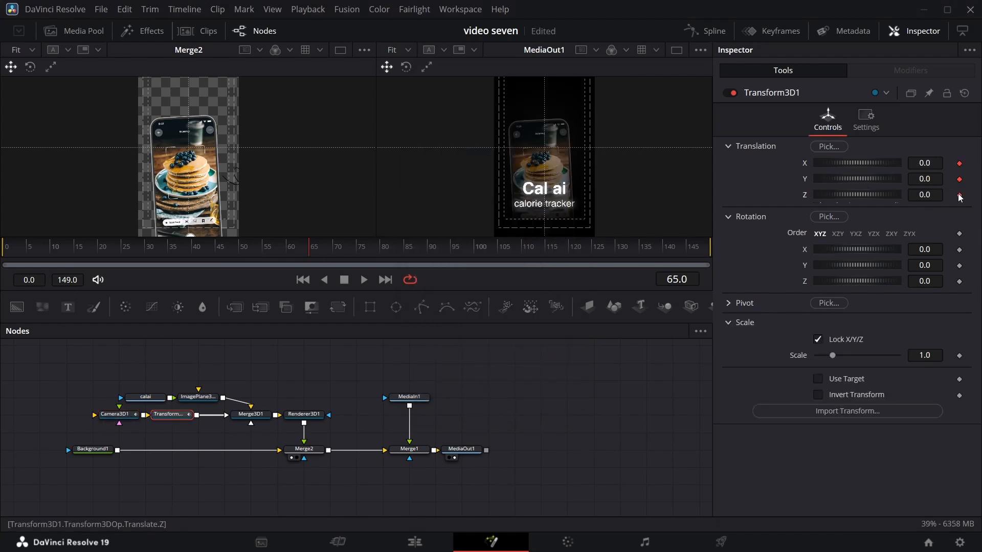
left_click(959, 281)
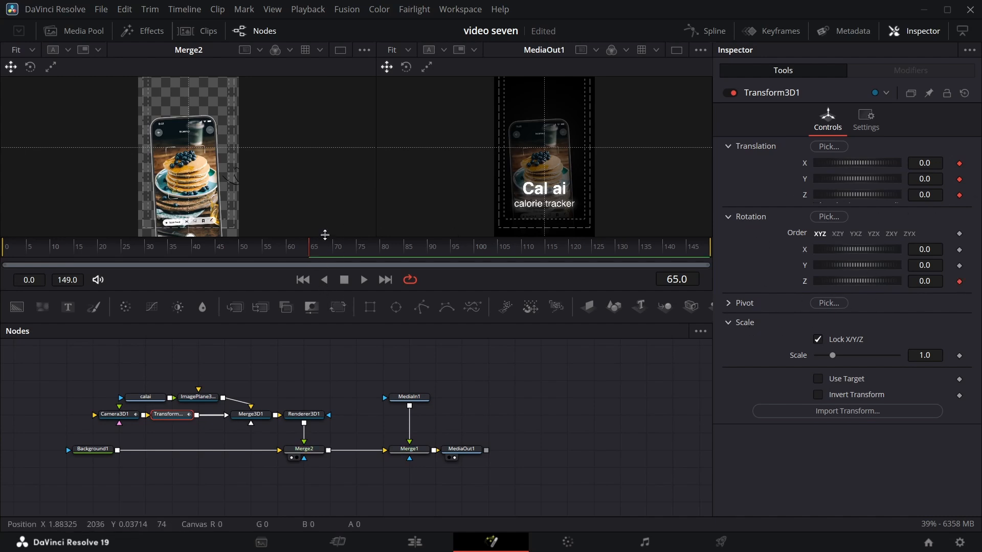
Keyframe Transform3D1 at frame 115 with translation X 0.534, Y 0.001, Z -0.53 and Z rotation -7.4.
left_click_drag(315, 254, 545, 238)
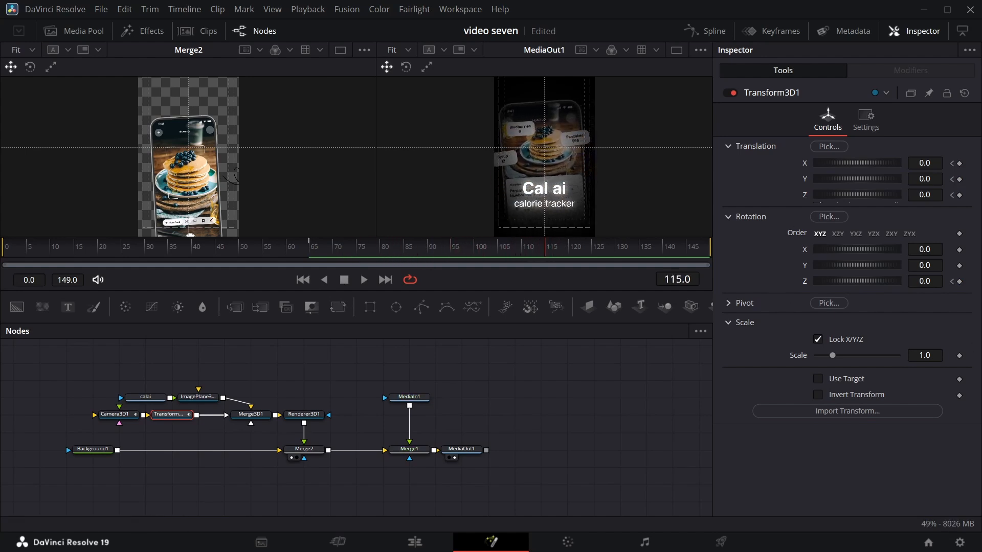
left_click(959, 164)
left_click(960, 180)
left_click(960, 196)
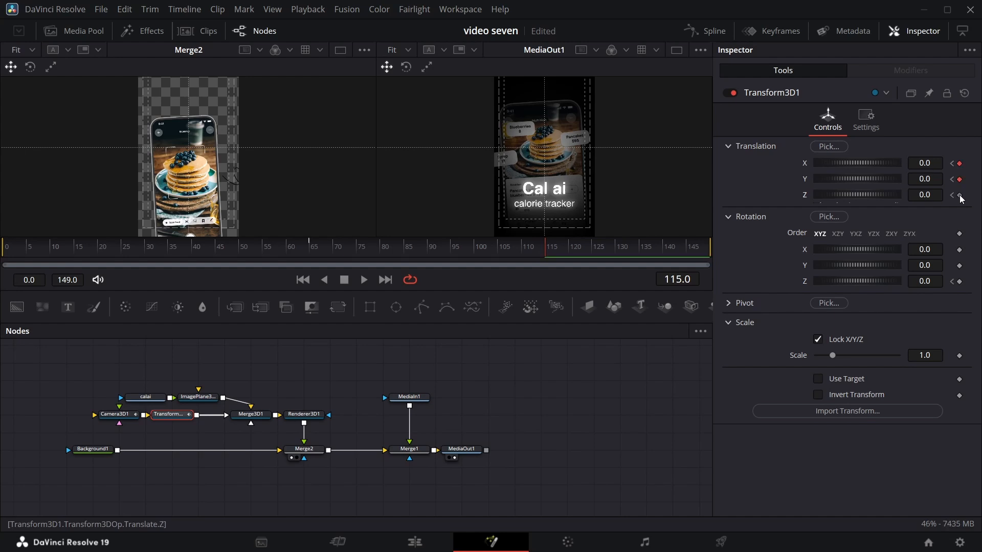
left_click(960, 282)
left_click_drag(858, 163, 920, 175)
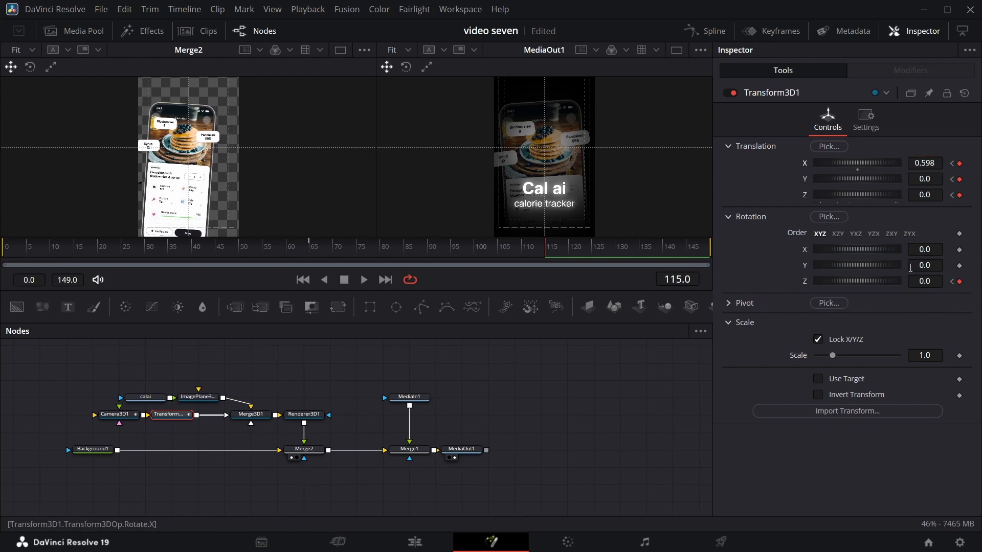
left_click_drag(918, 284, 921, 284)
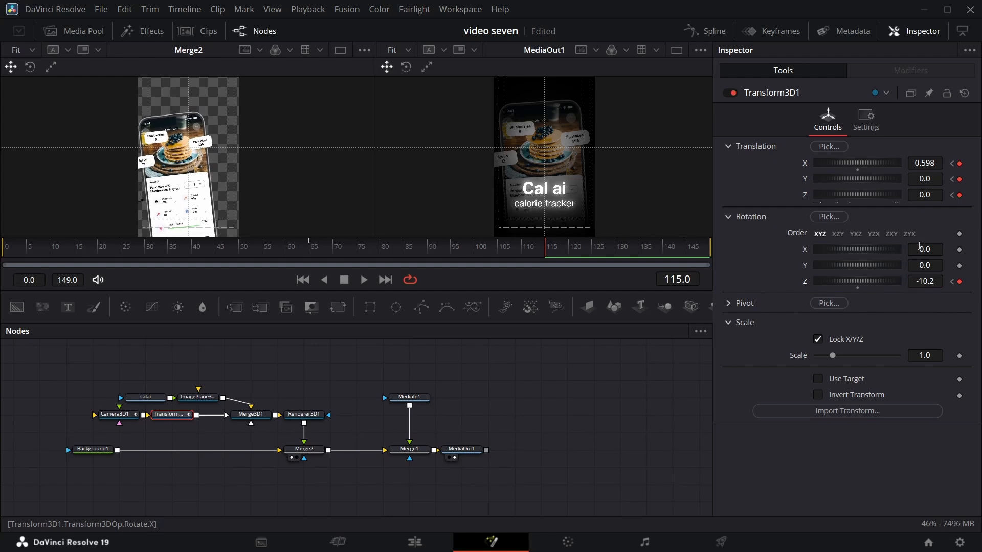
left_click_drag(921, 180, 920, 179)
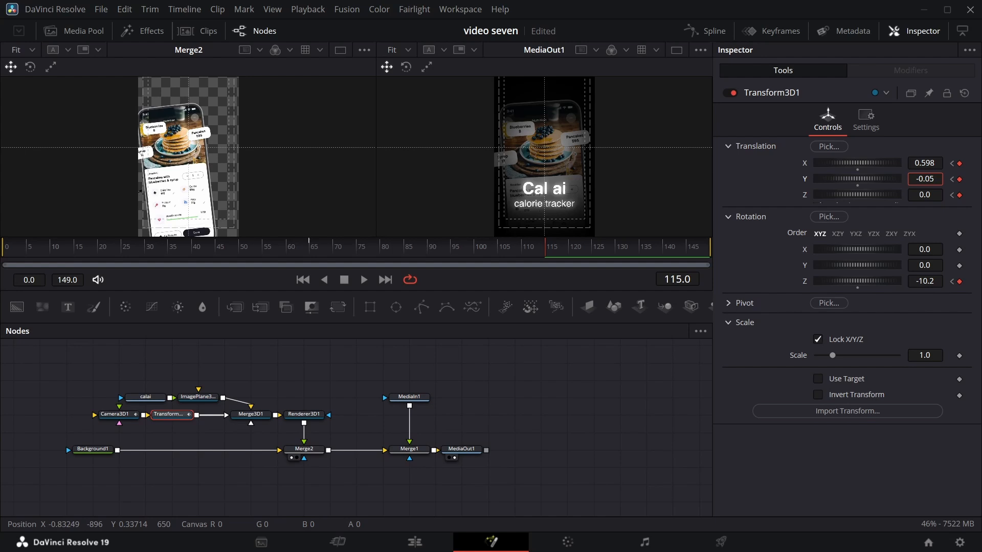
left_click_drag(924, 163, 918, 195)
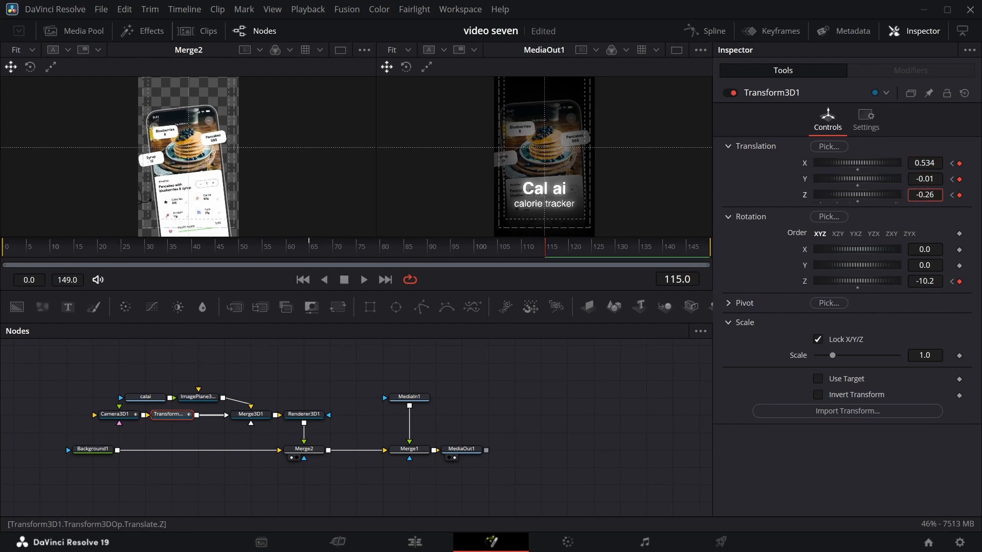
left_click_drag(924, 281, 925, 281)
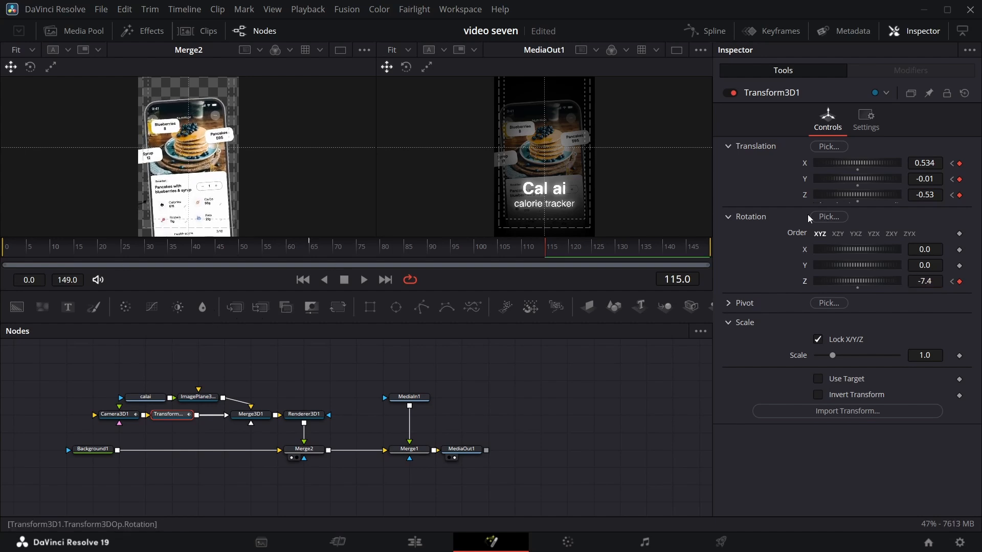
left_click_drag(922, 178, 926, 178)
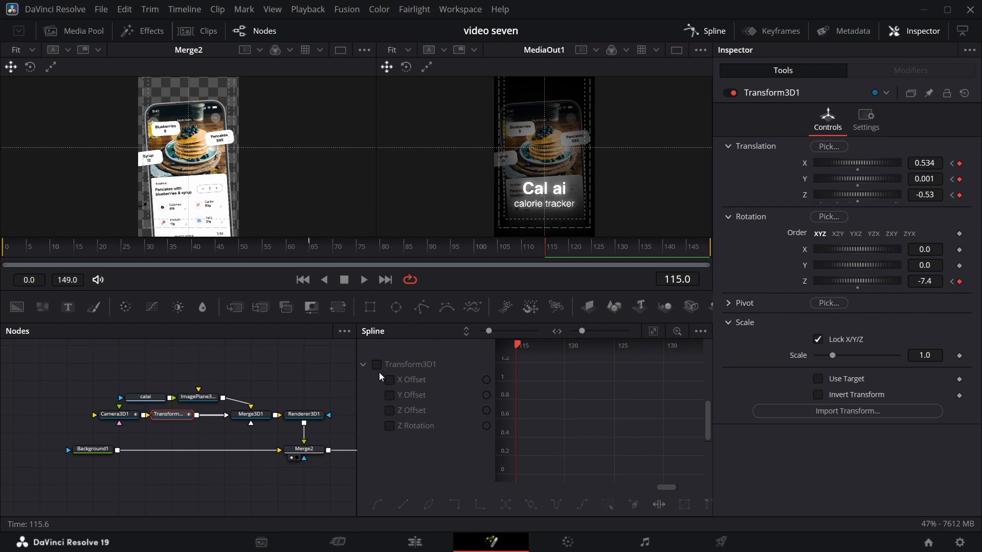
Show all of Transform3D1's animation curves in the Spline editor and smooth all their keyframes.
left_click(377, 364)
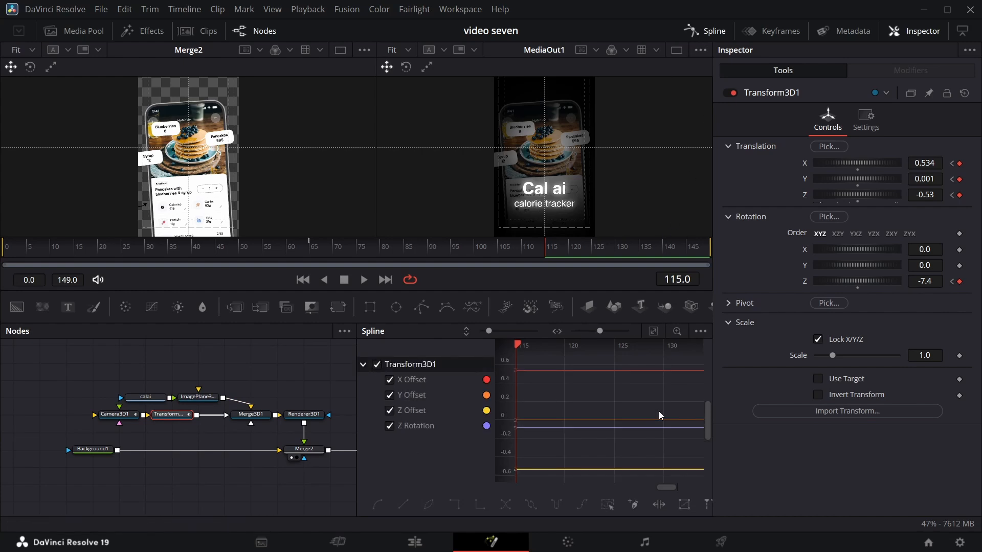
left_click(653, 331)
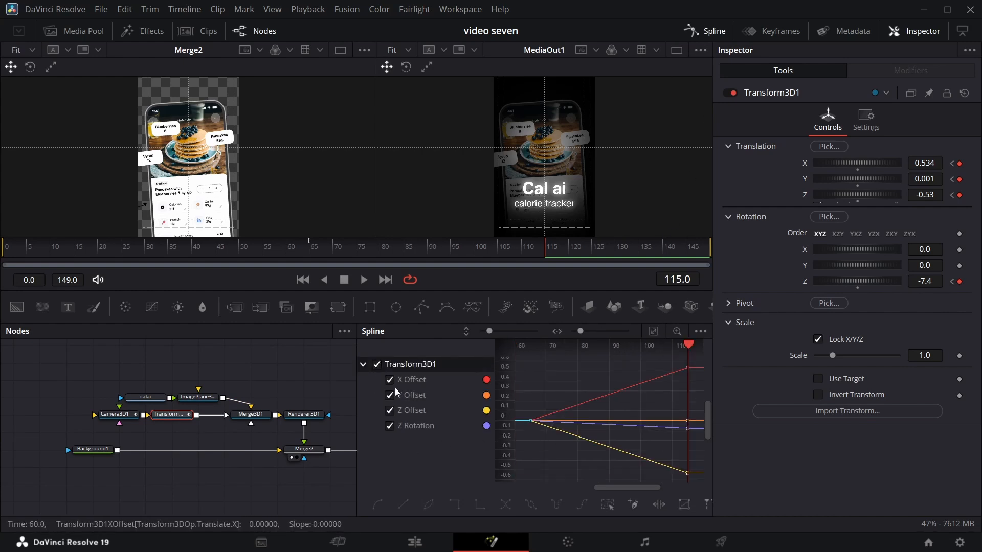
left_click(609, 506)
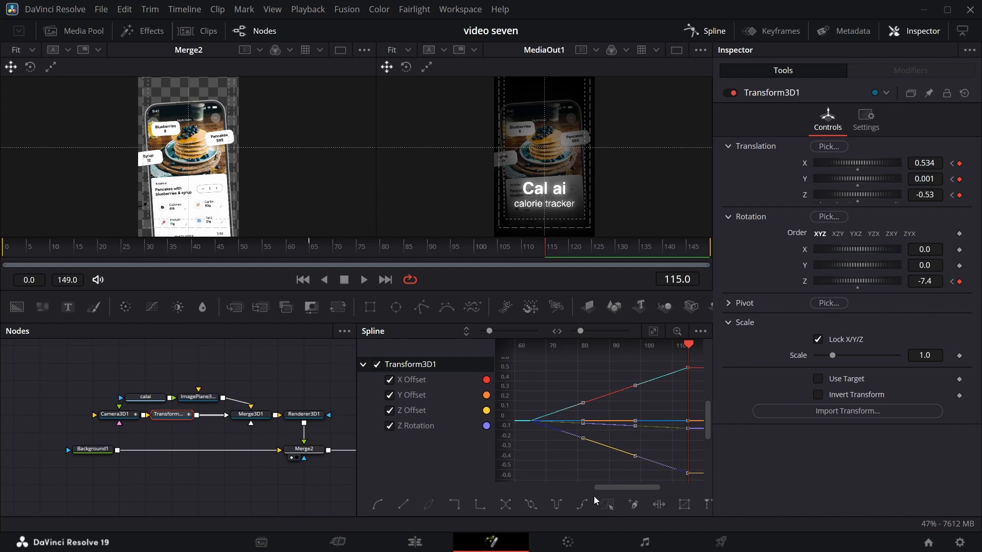
key("s")
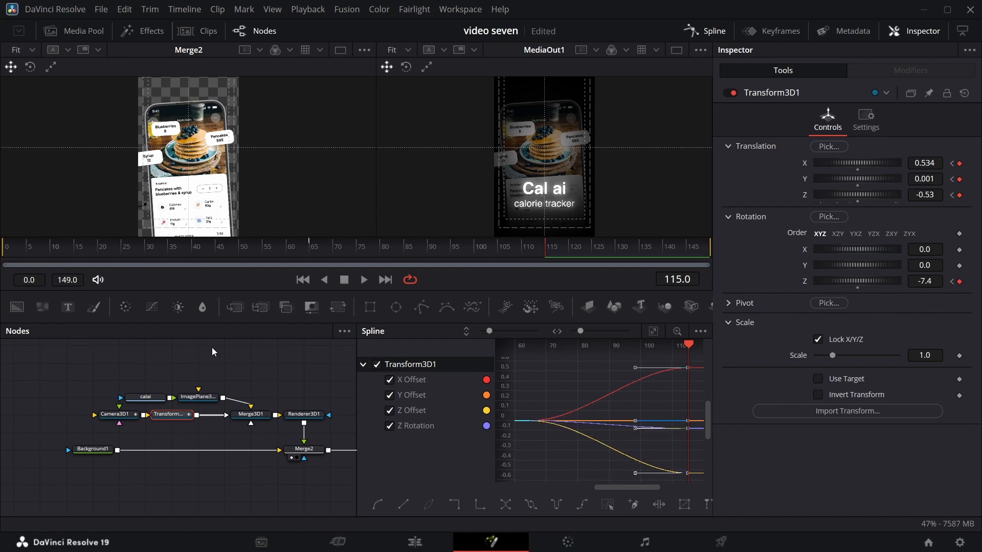
Smooth all of Camera3D1's X, Y and Z offset keyframes, and close the Spline editor.
left_click(114, 414)
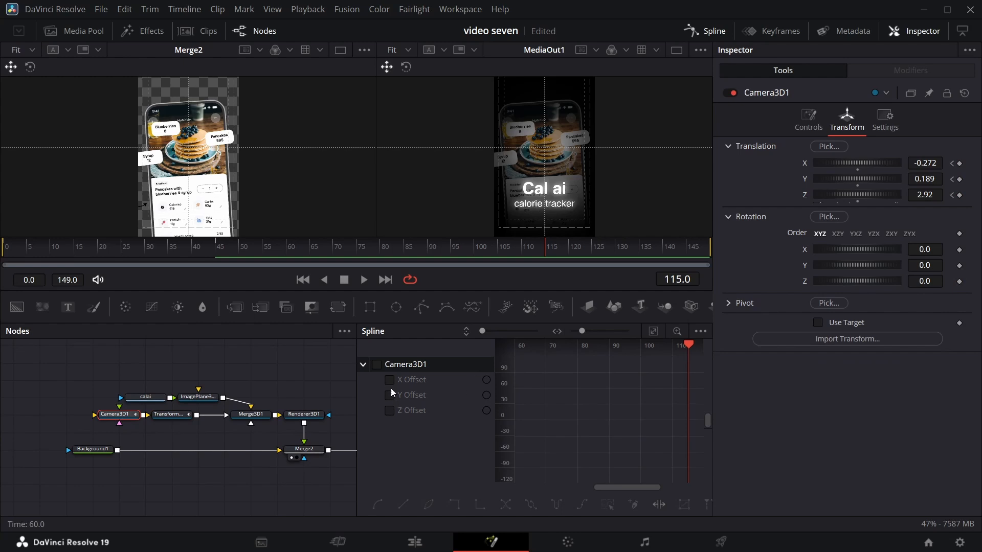
left_click(377, 364)
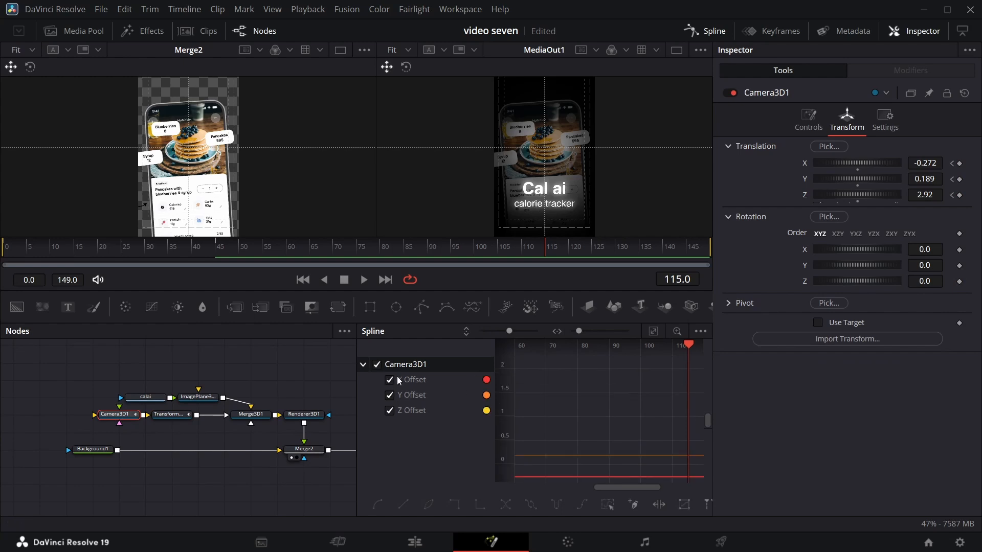
left_click(653, 331)
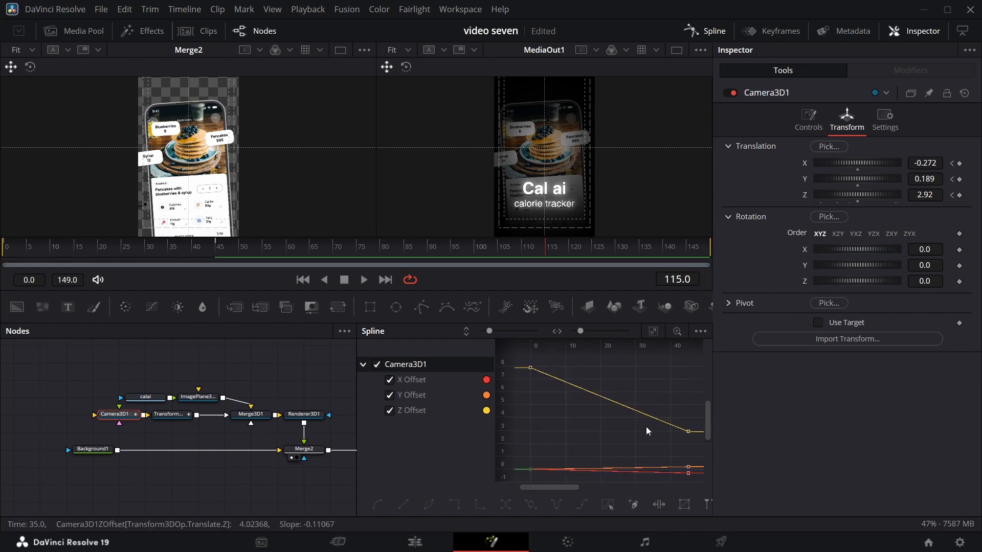
left_click(612, 508)
key("s")
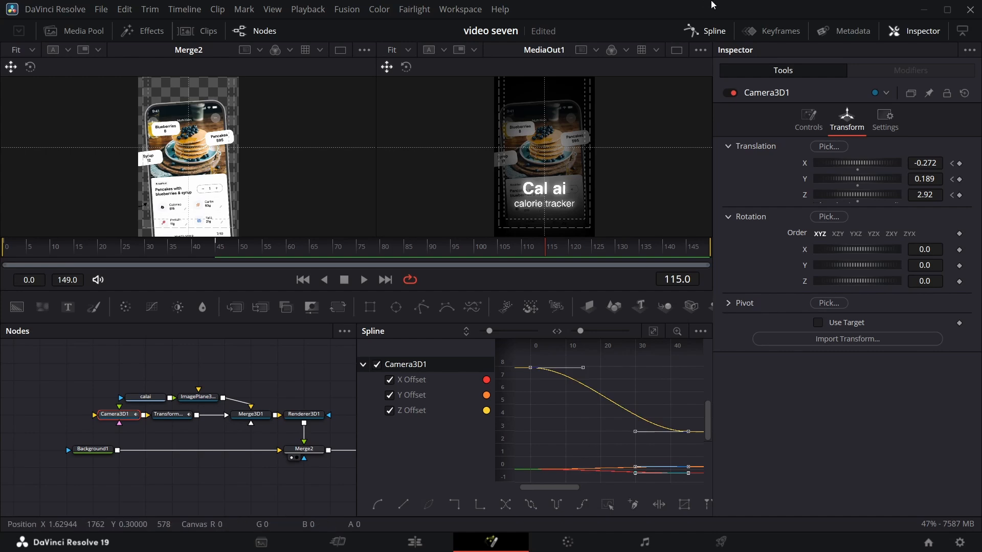
left_click(706, 30)
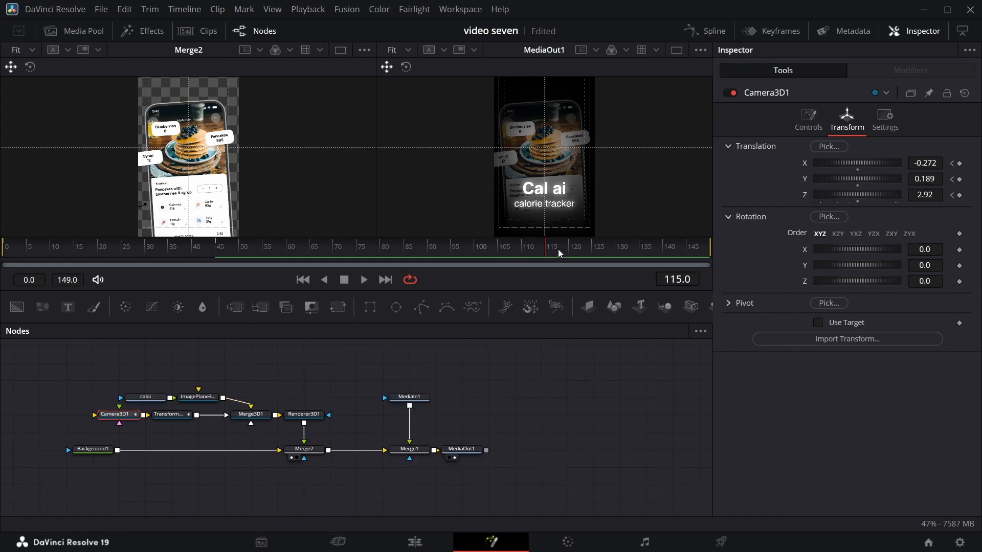
Play the composition from frame 0 to check the camera move against the reference.
left_click_drag(547, 253, 1, 320)
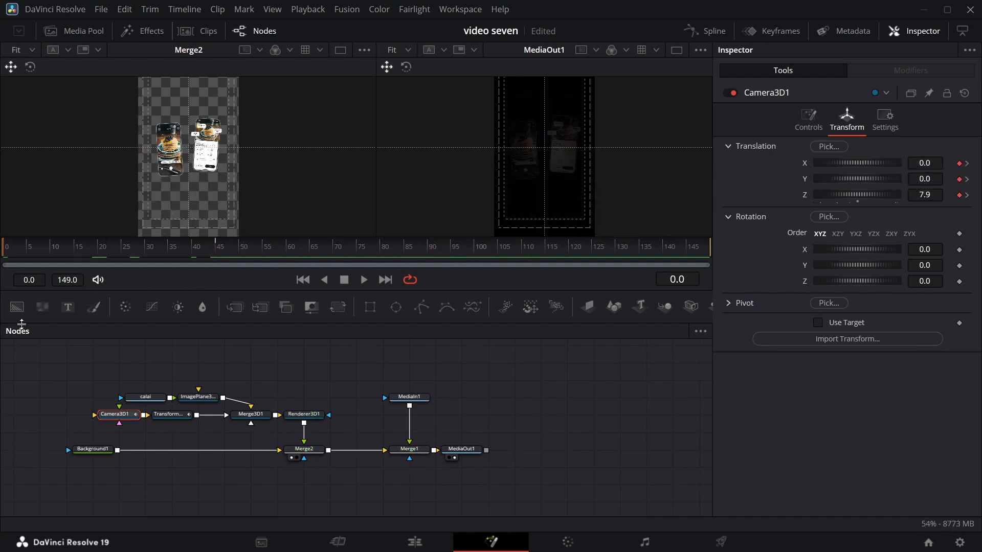
key("space")
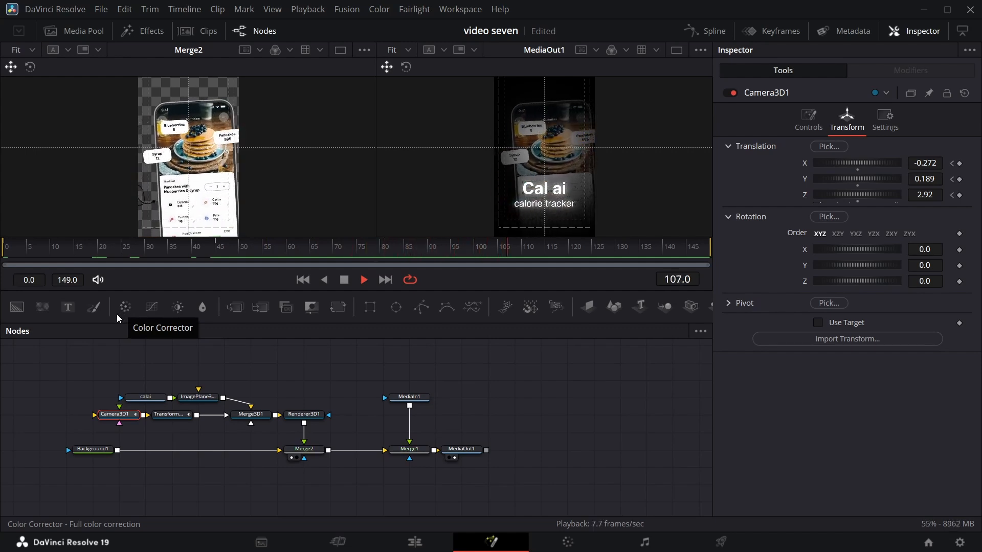
key("space")
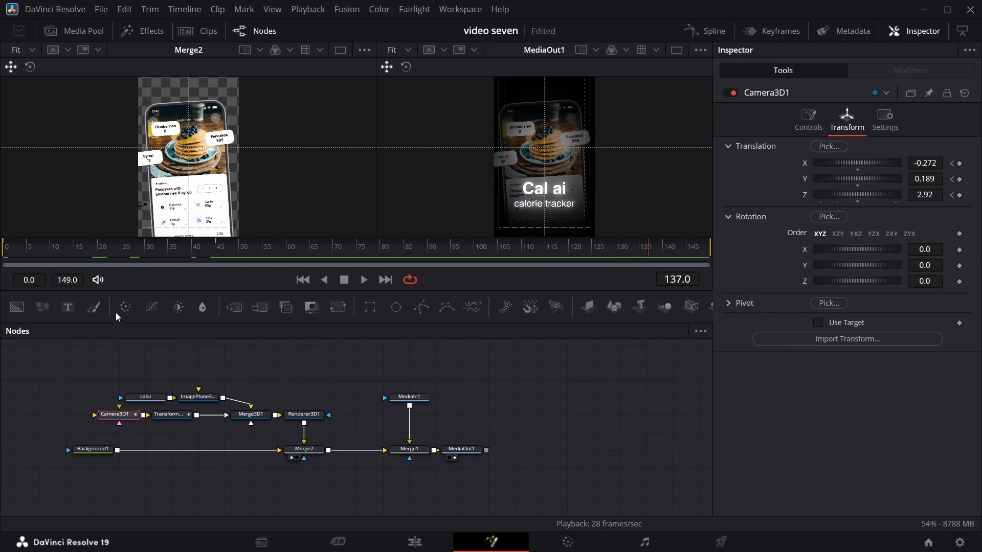
Set Background1's alpha to 1.0 and change its fill to a Radial gradient.
left_click(84, 453)
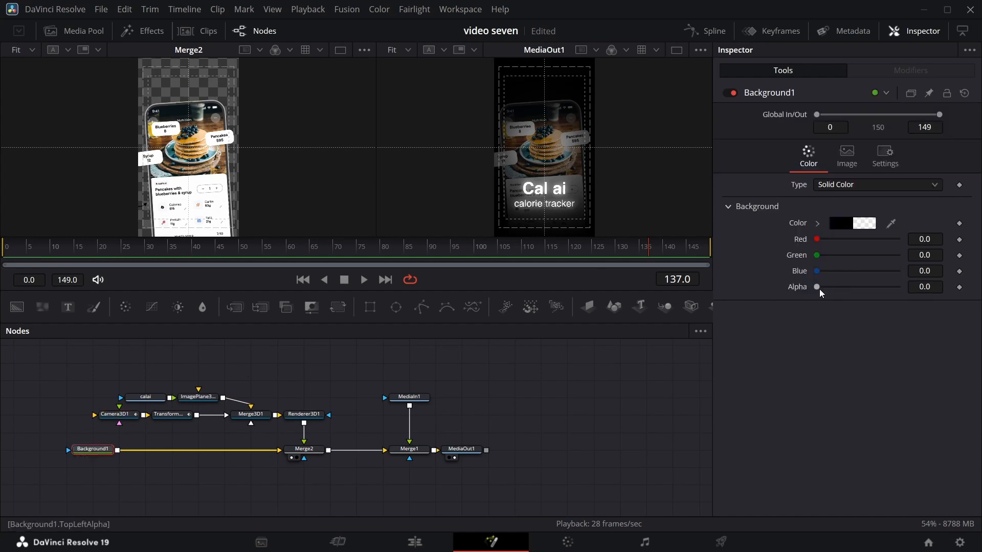
left_click_drag(817, 288, 900, 289)
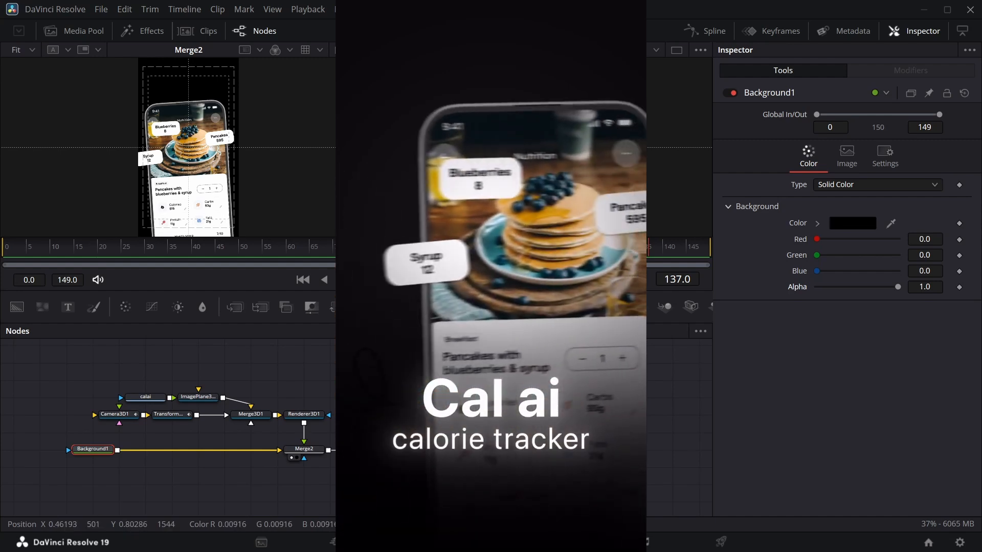
left_click(913, 188)
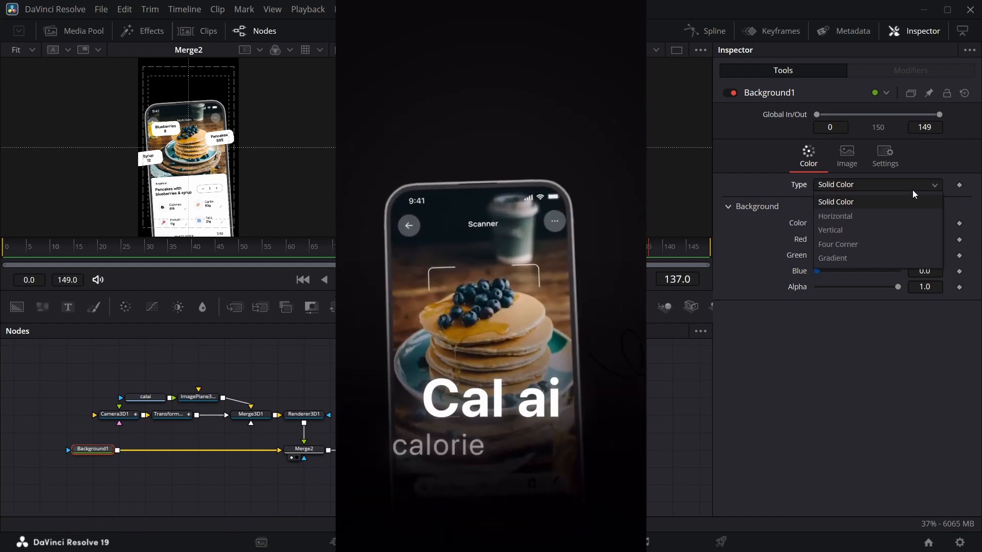
left_click(863, 252)
left_click(873, 222)
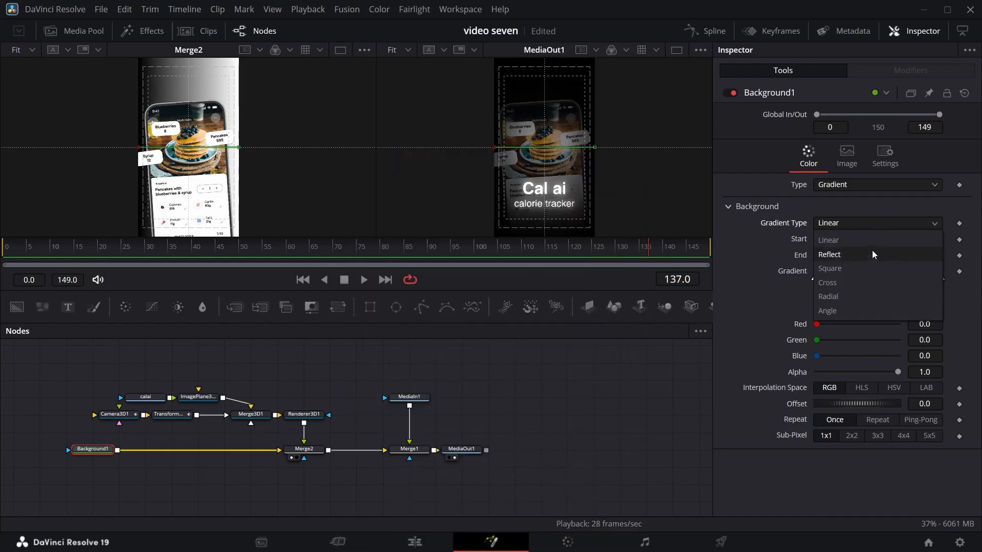
left_click(859, 292)
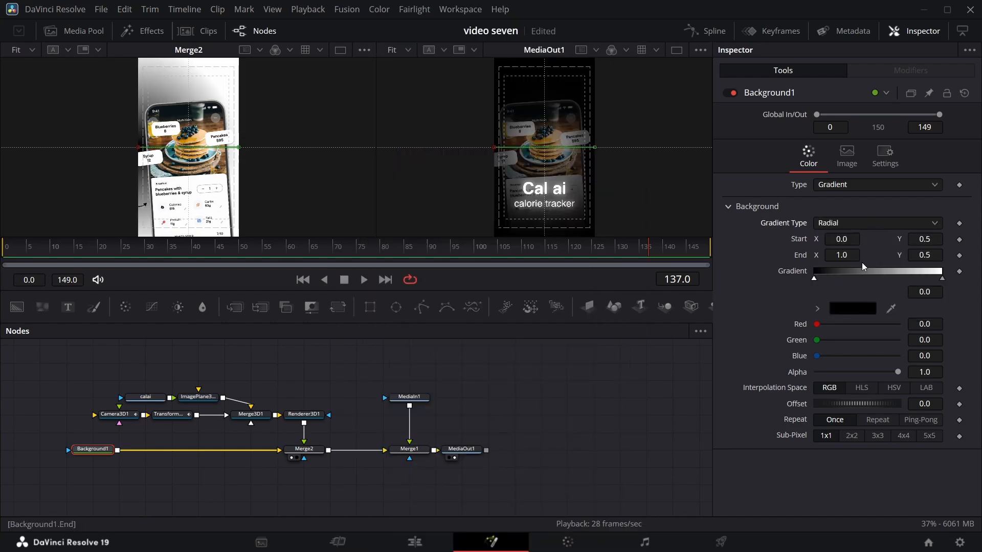
Disable Merge2 and place Background1's gradient start at about X 0.476, Y 0.486 and end at about X 1.882, Y 0.389.
left_click(311, 452)
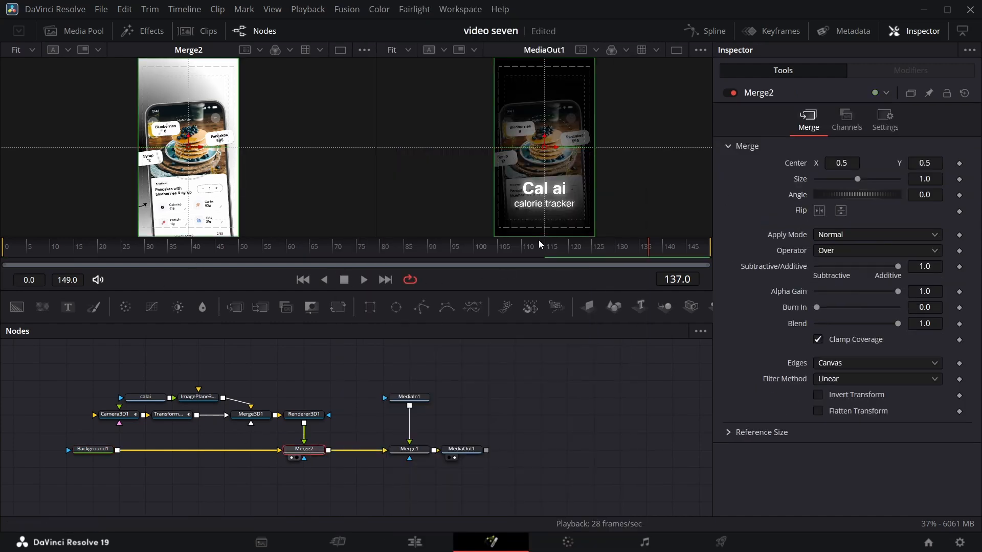
left_click(733, 93)
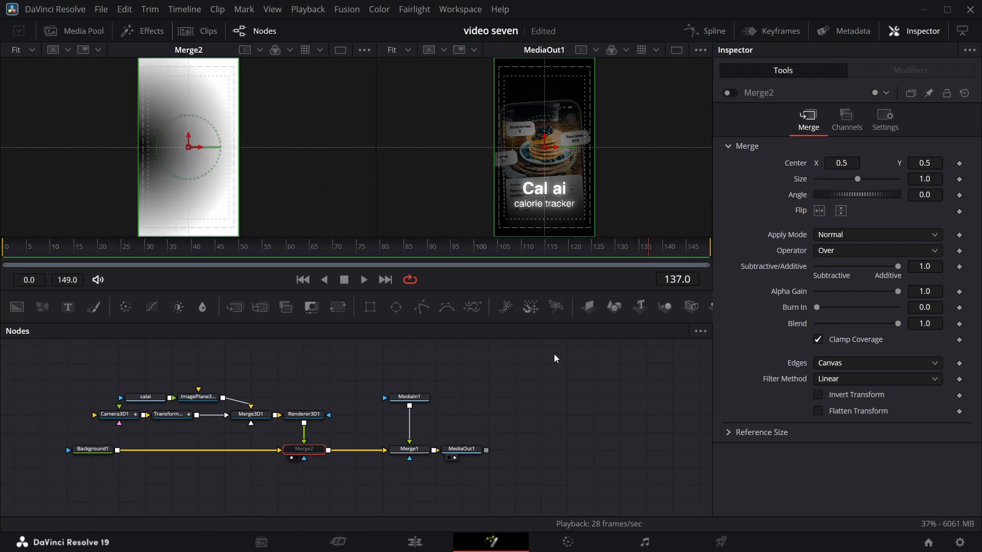
left_click(112, 449)
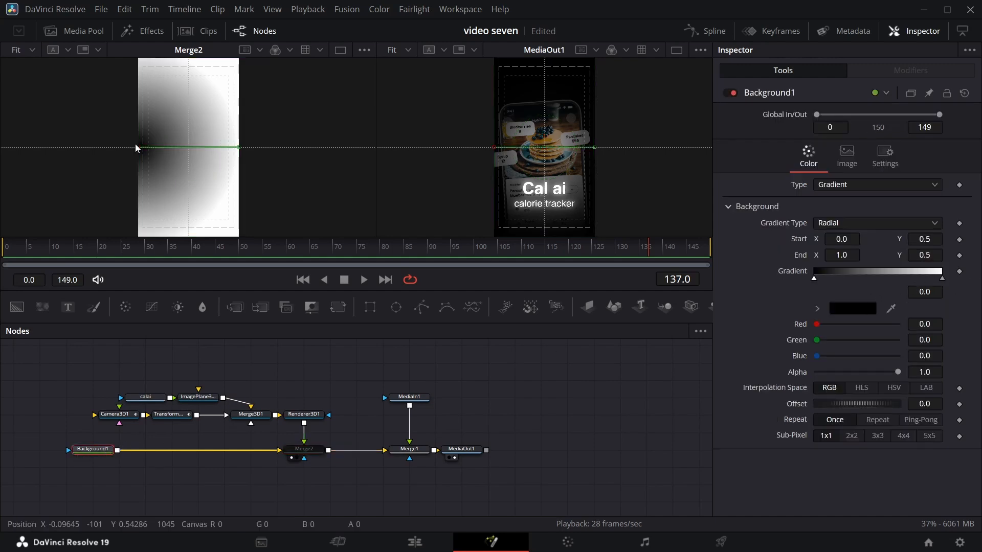
left_click_drag(139, 148, 327, 167)
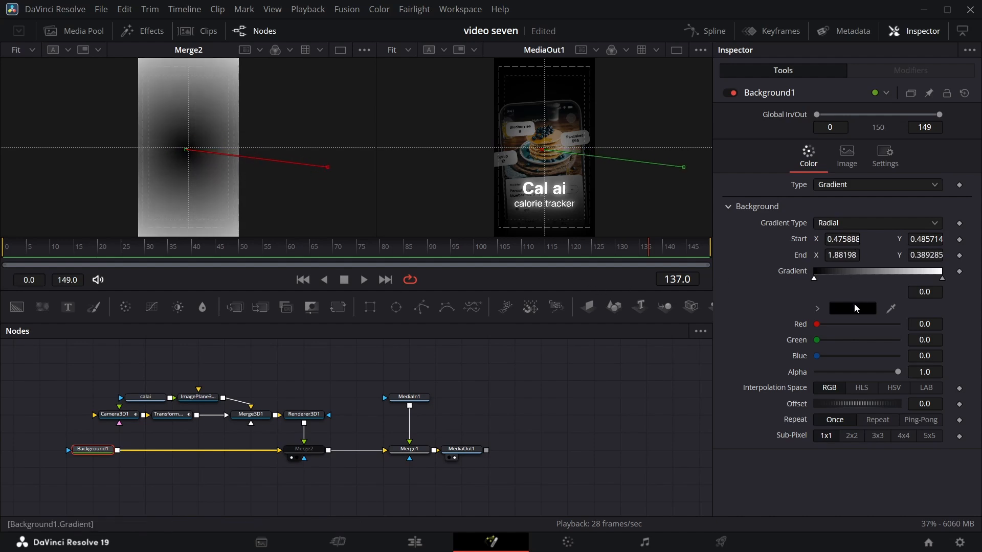
Set the end stop of Background1's radial gradient to black, #000000.
left_click(942, 279)
left_click(863, 307)
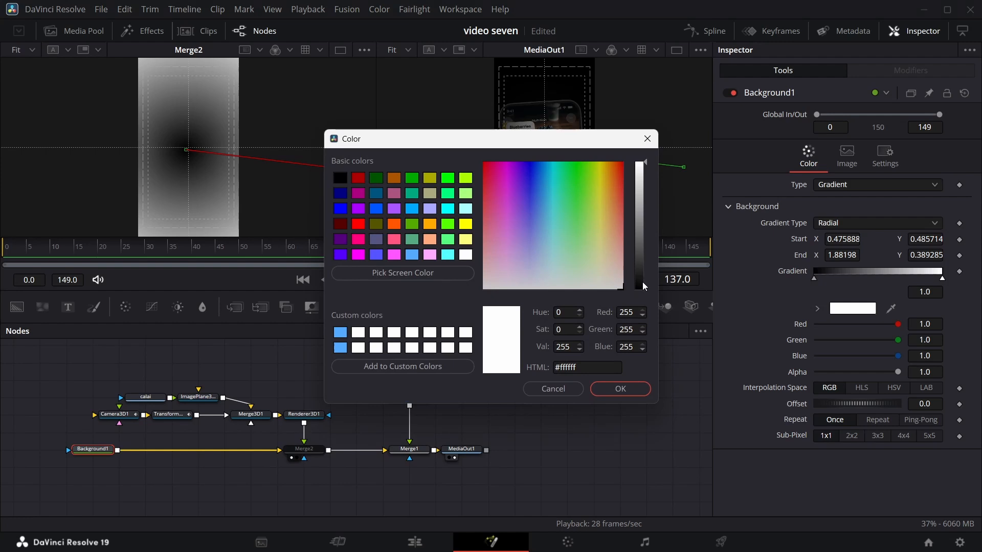
left_click(643, 285)
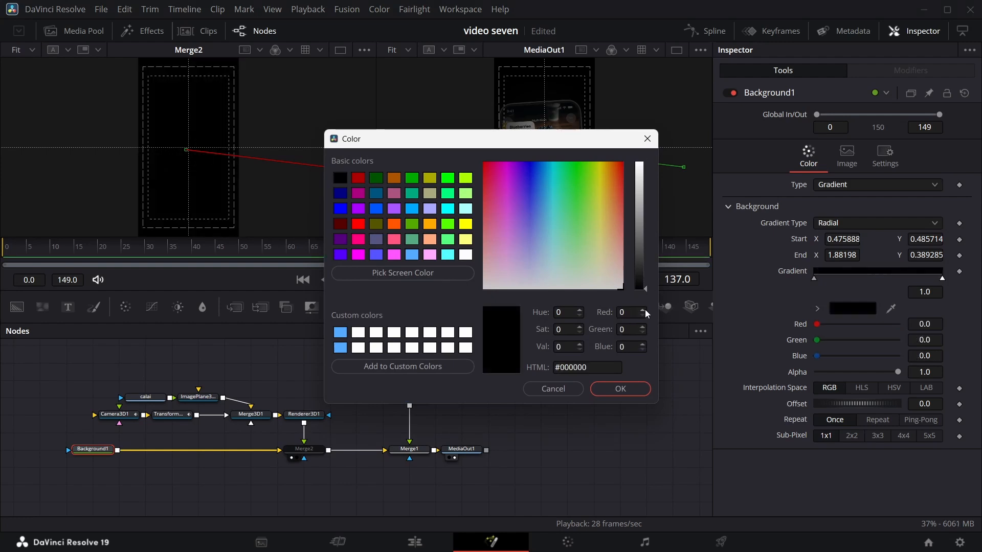
left_click(626, 390)
Set the start stop of Background1's radial gradient to dark grey, #111111.
left_click(814, 278)
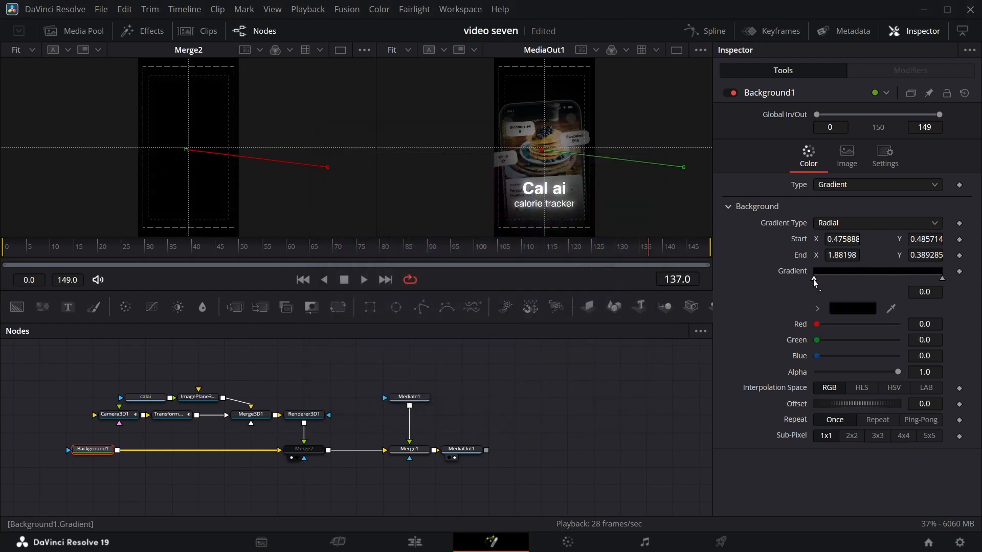
left_click(831, 307)
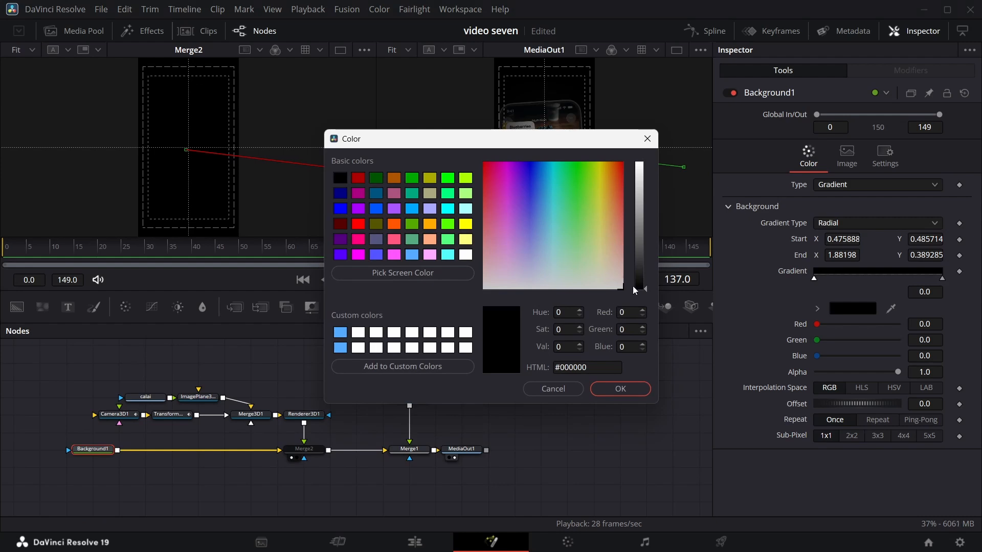
left_click_drag(640, 284, 640, 282)
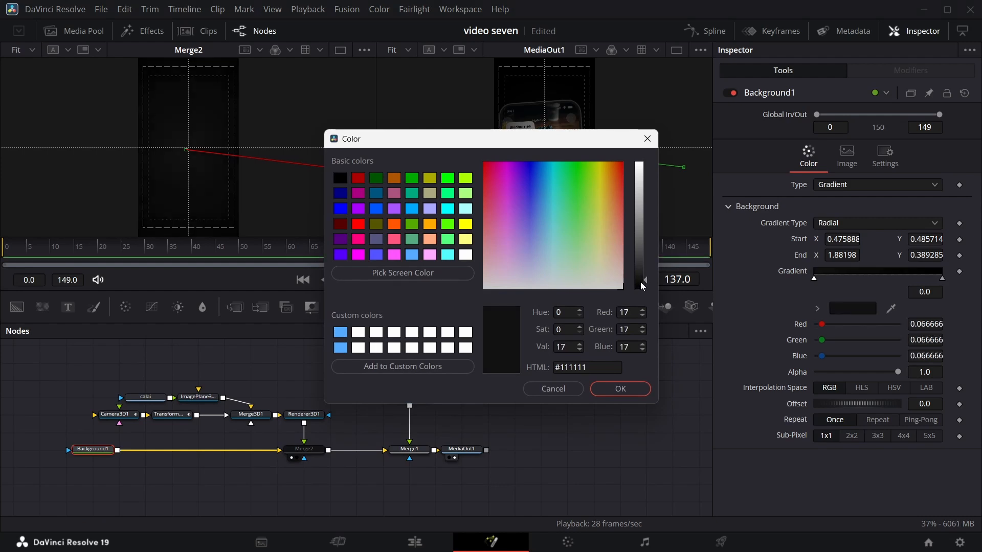
left_click(629, 389)
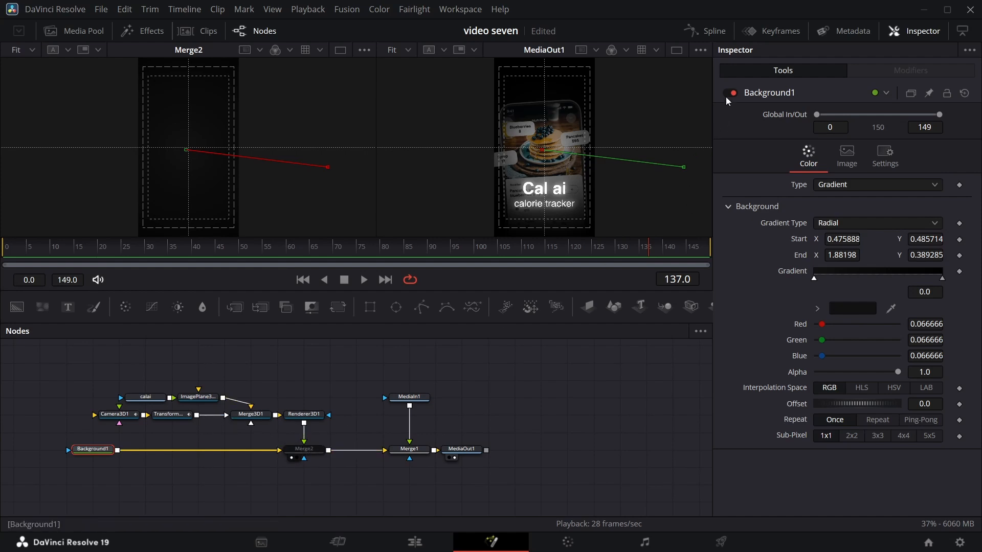
Re-enable Merge2 and scrub from the first frame to frame 12 to compare the brightness with the reference.
left_click(304, 448)
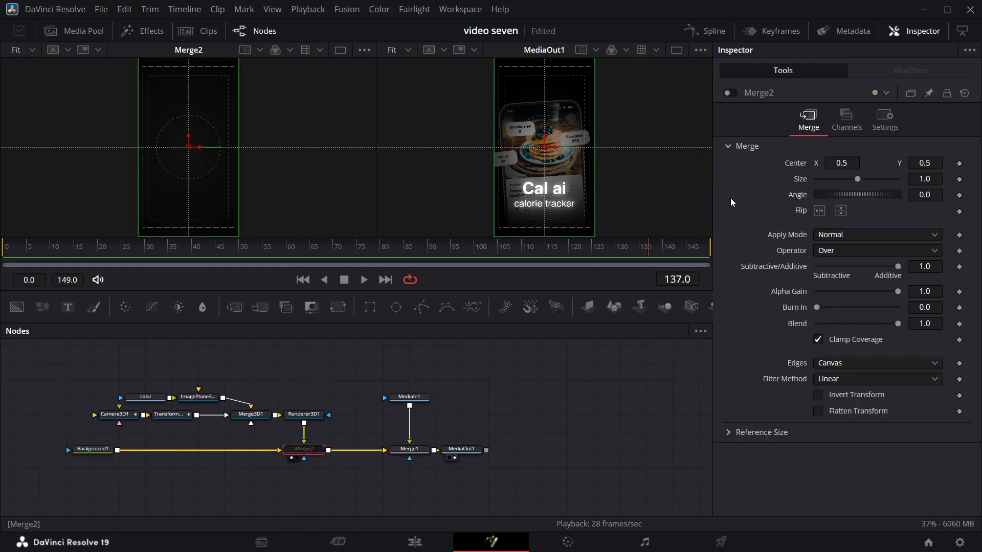
left_click(728, 93)
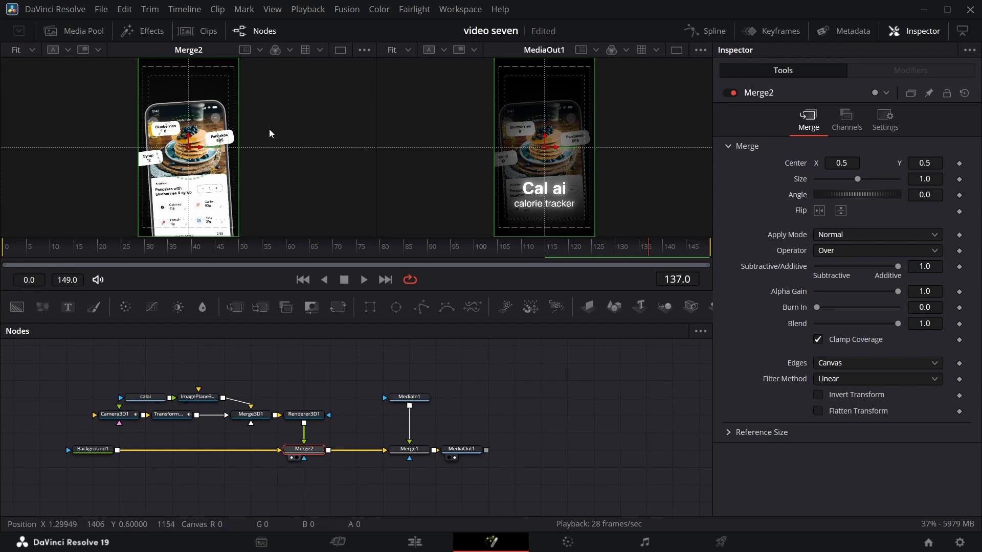
key("Home")
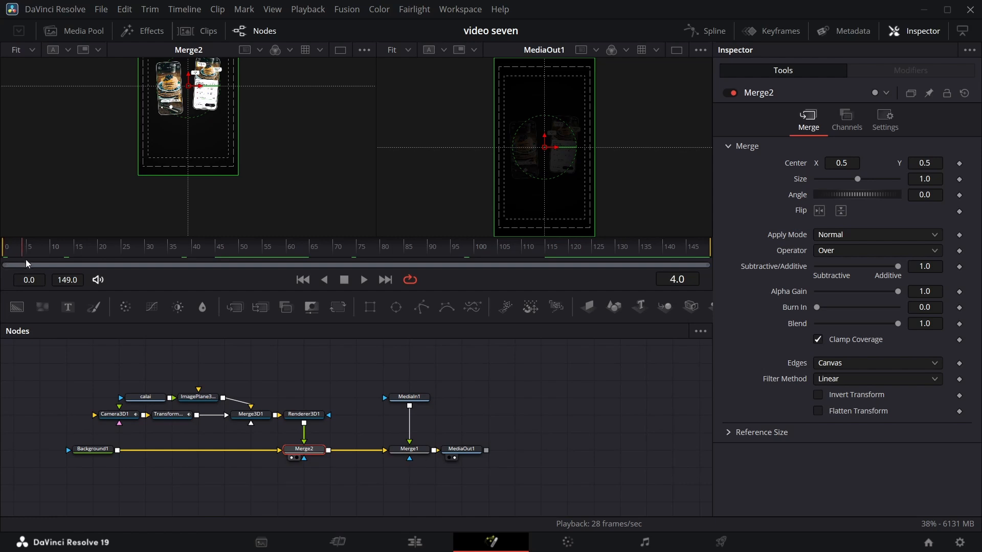
left_click_drag(25, 259, 60, 266)
scroll(510, 412, "up", 2)
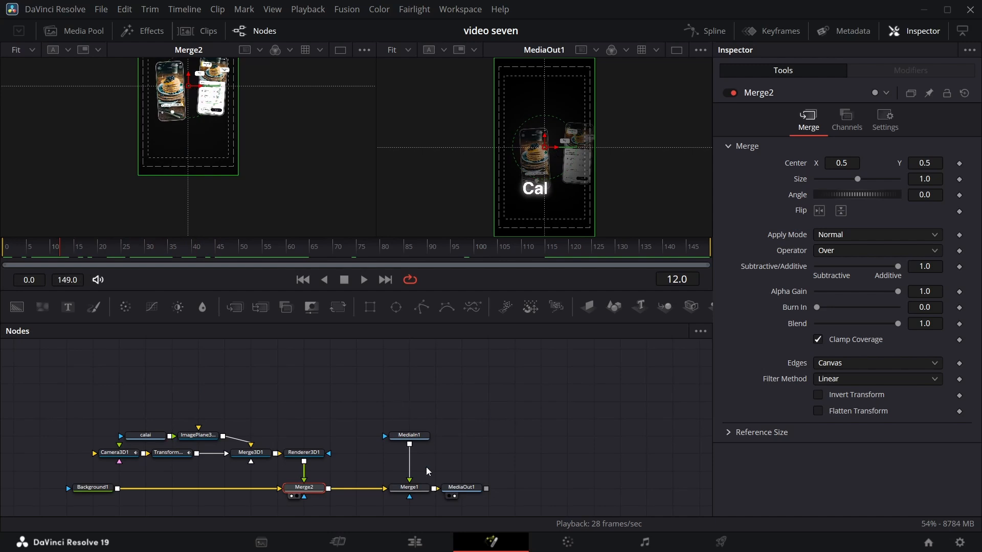
Shift MediaIn1, Merge1 and MediaOut1 further along the flow and insert a new Background merged directly after Merge2.
left_click_drag(390, 399, 495, 511)
left_click_drag(425, 489, 570, 492)
left_click_drag(17, 306, 335, 491)
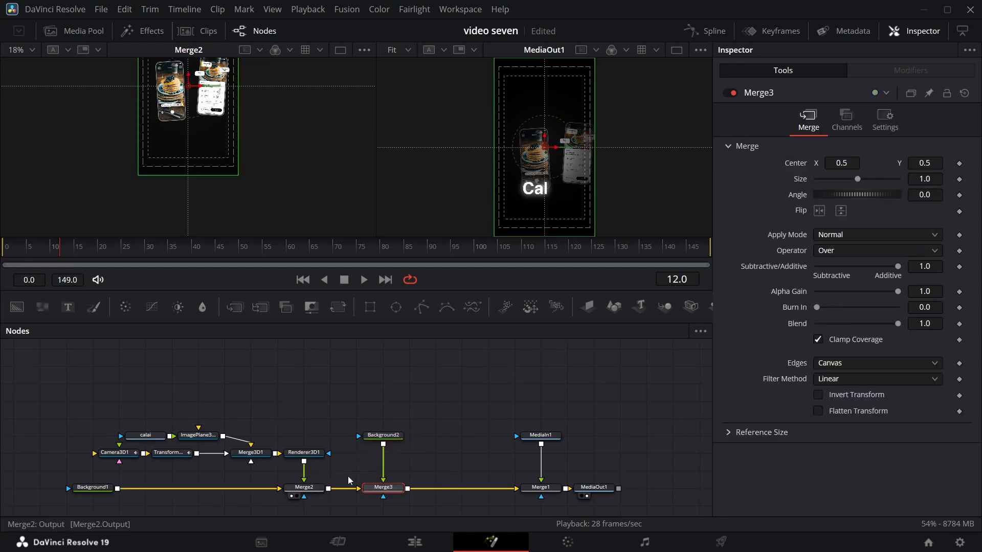
Move Background2 and Merge3 together further from Merge2, and show Merge3 in the first viewer.
left_click_drag(376, 429, 426, 492)
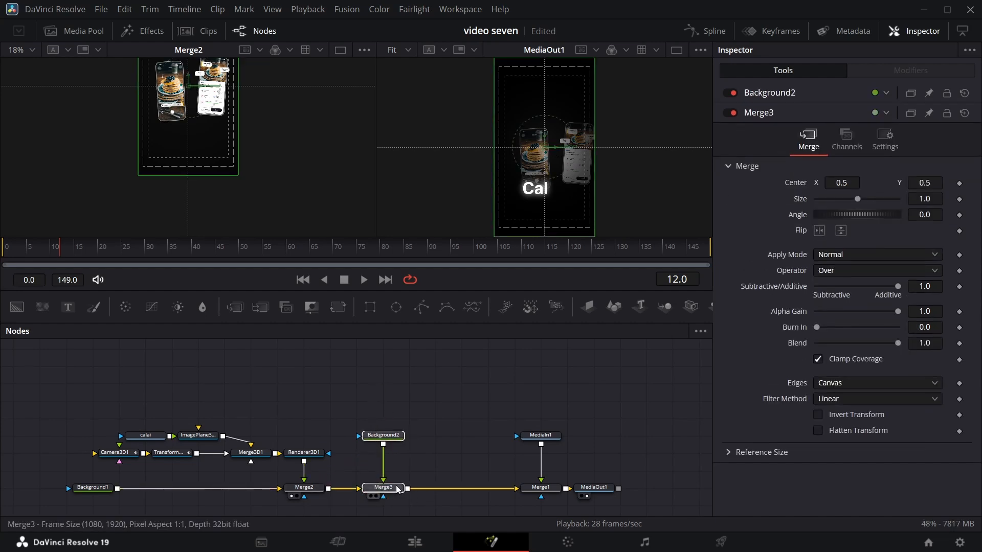
left_click(422, 436)
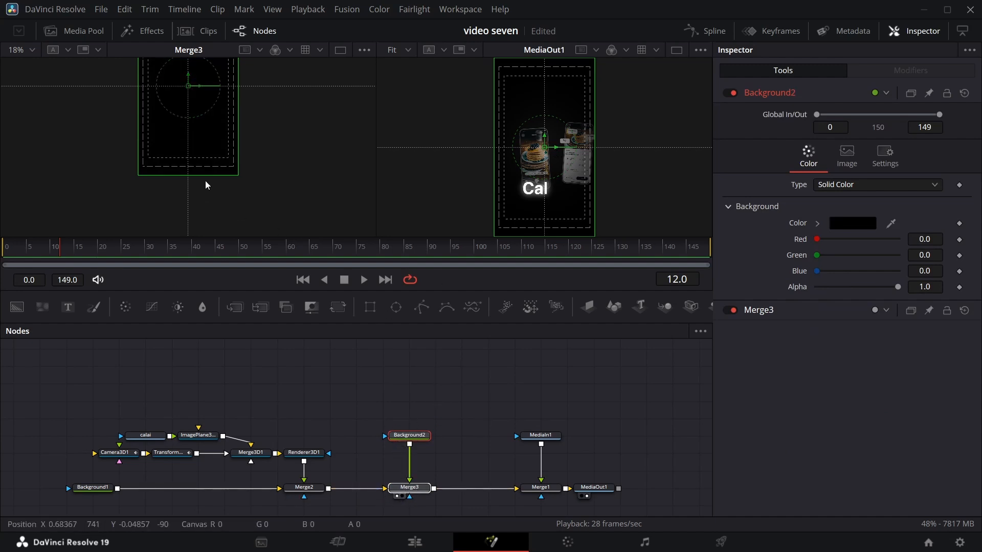
scroll(225, 164, "up", 5)
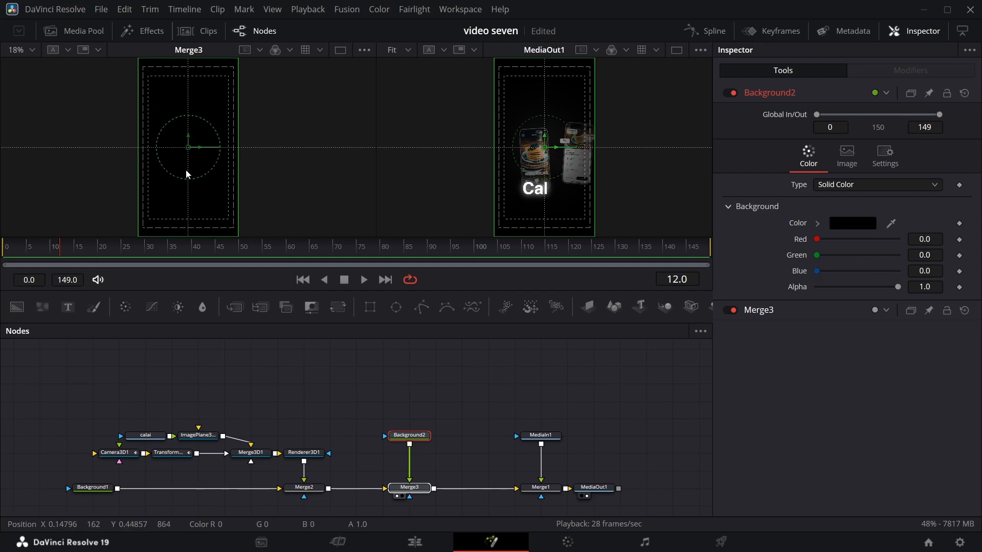
At frame 0, set Merge3's Blend to about 0.898 and add a keyframe for it.
left_click(10, 253)
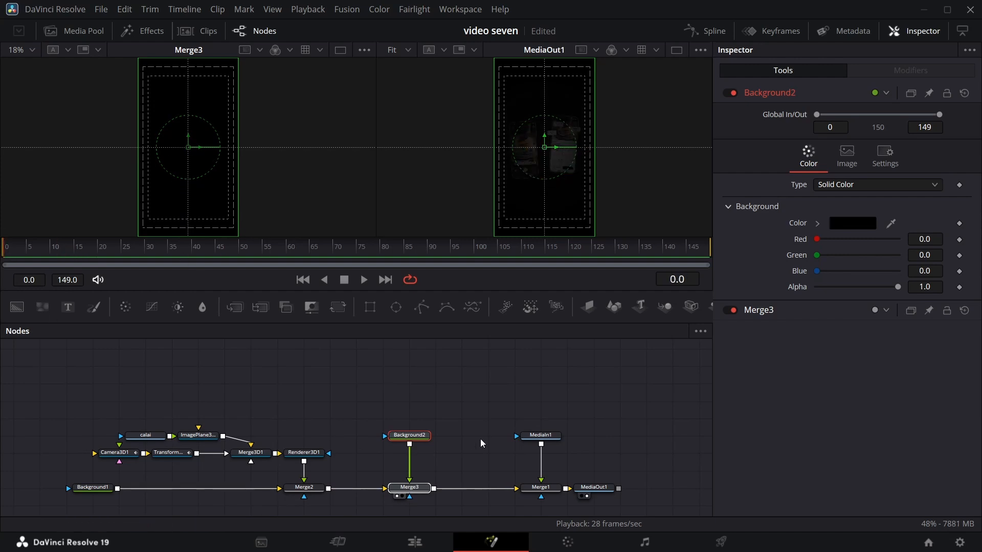
left_click(418, 489)
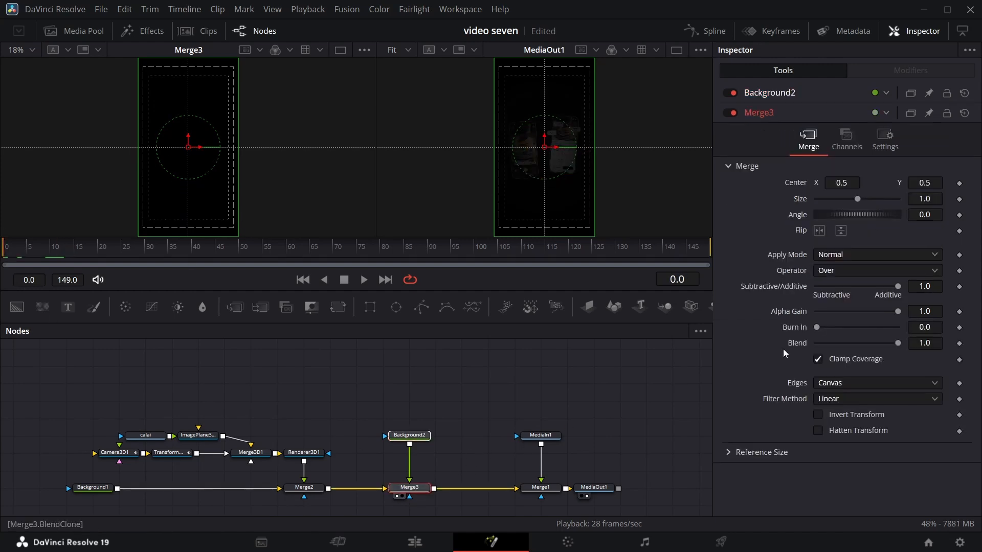
left_click_drag(895, 346, 890, 347)
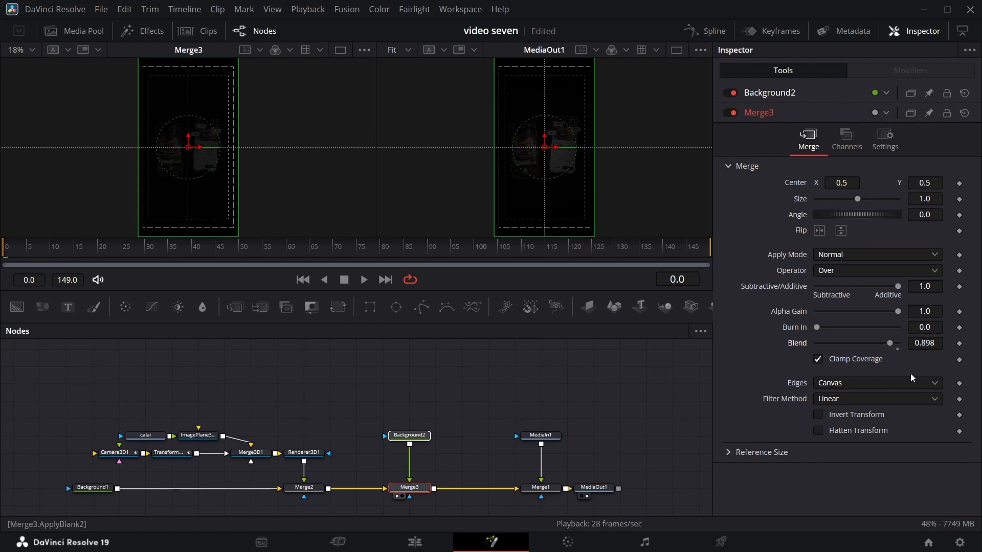
left_click(959, 344)
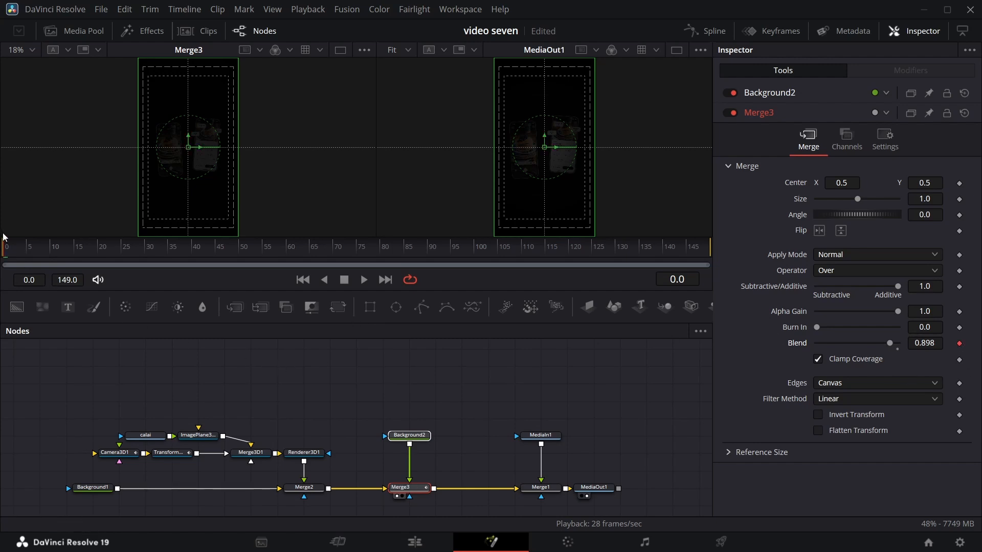
At frame 10, lower Merge3's keyframed Blend to 0.63 and scrub to frame 34 to check the fade.
left_click_drag(12, 262, 50, 263)
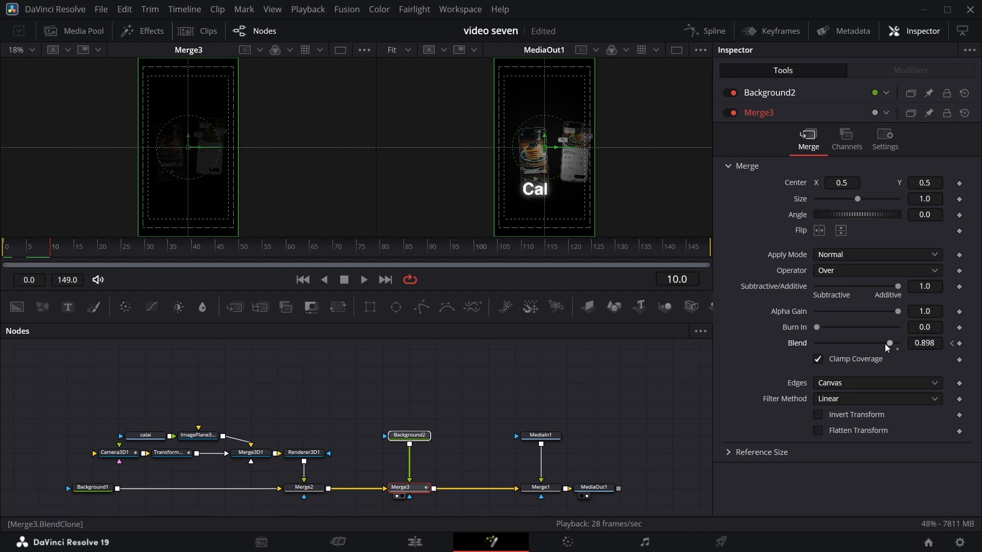
left_click_drag(889, 347, 874, 349)
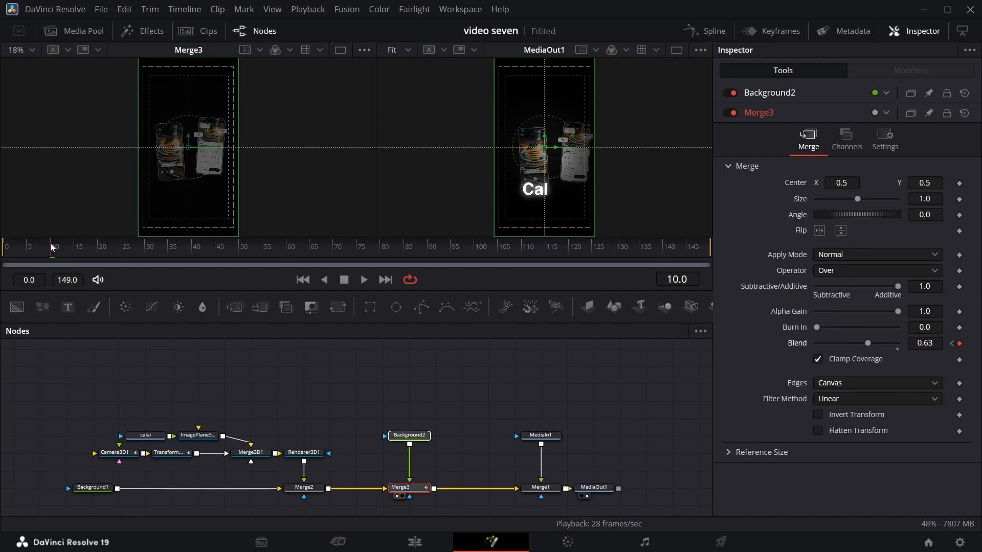
left_click_drag(51, 252, 167, 255)
scroll(283, 214, "down", 2)
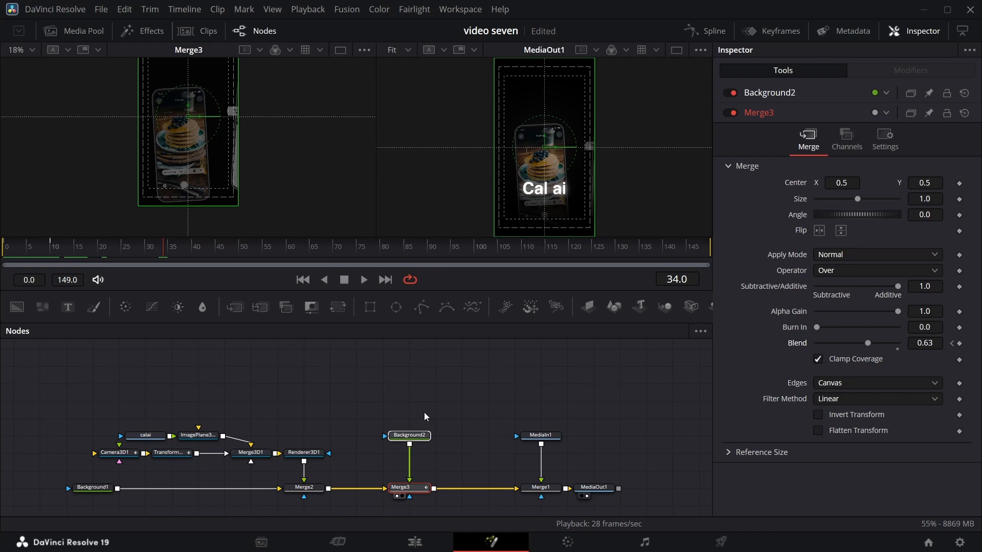
Spread out the node flow by moving Background2, Merge3, MediaIn1, Merge1 and MediaOut1 further from Merge2.
left_click_drag(387, 394, 555, 519)
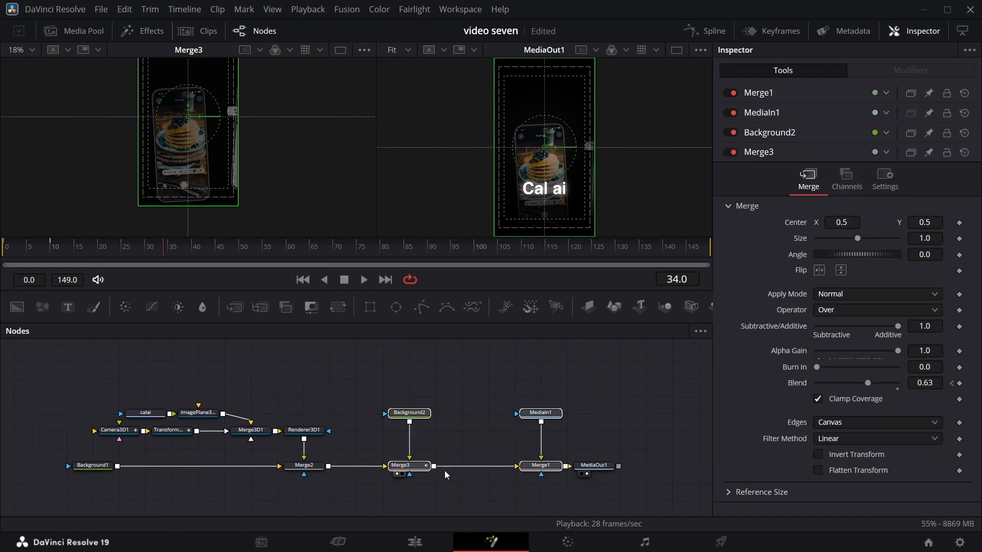
left_click_drag(413, 471, 506, 471)
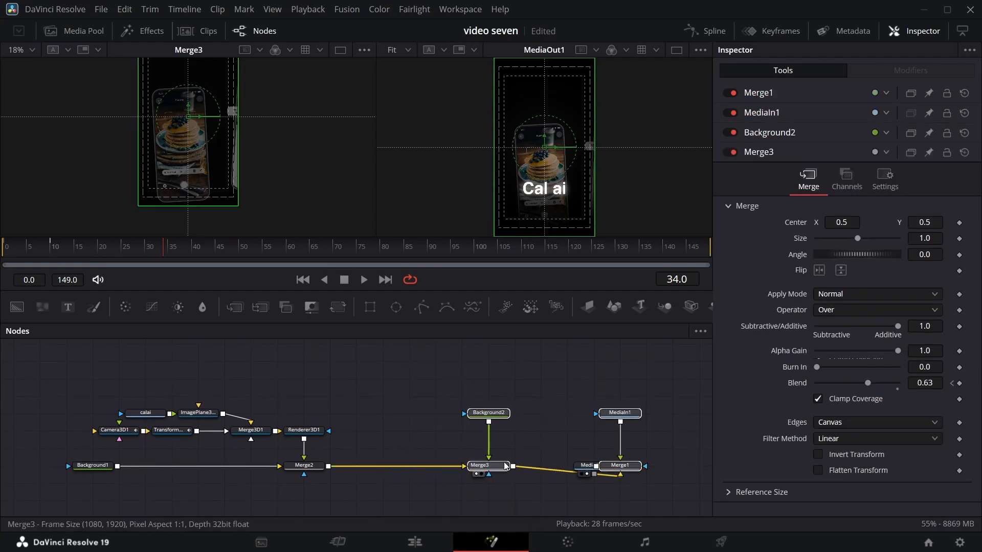
left_click_drag(585, 465, 673, 465)
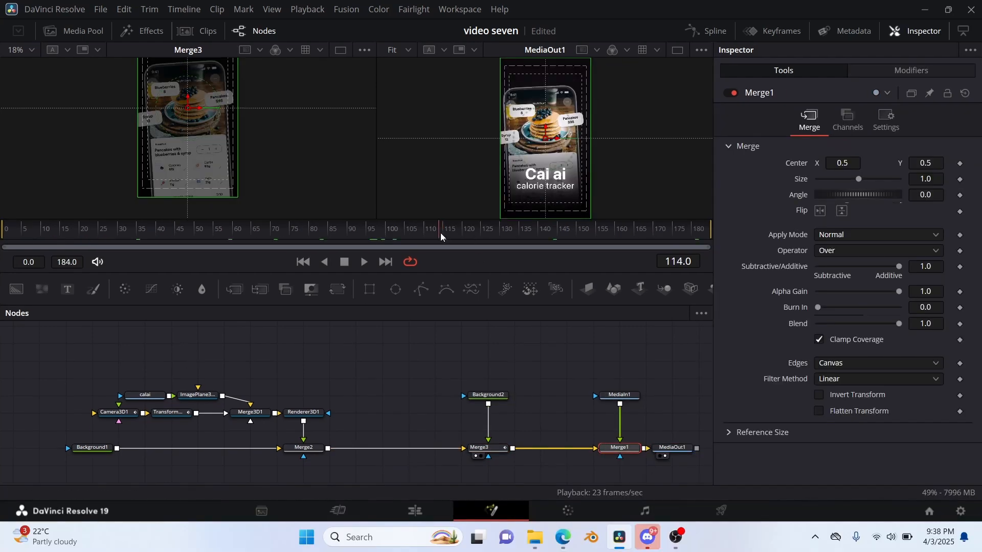
Go to frame 115 with Transform3D1 selected and play on from there to examine the reference's residual camera motion.
left_click_drag(441, 236, 451, 235)
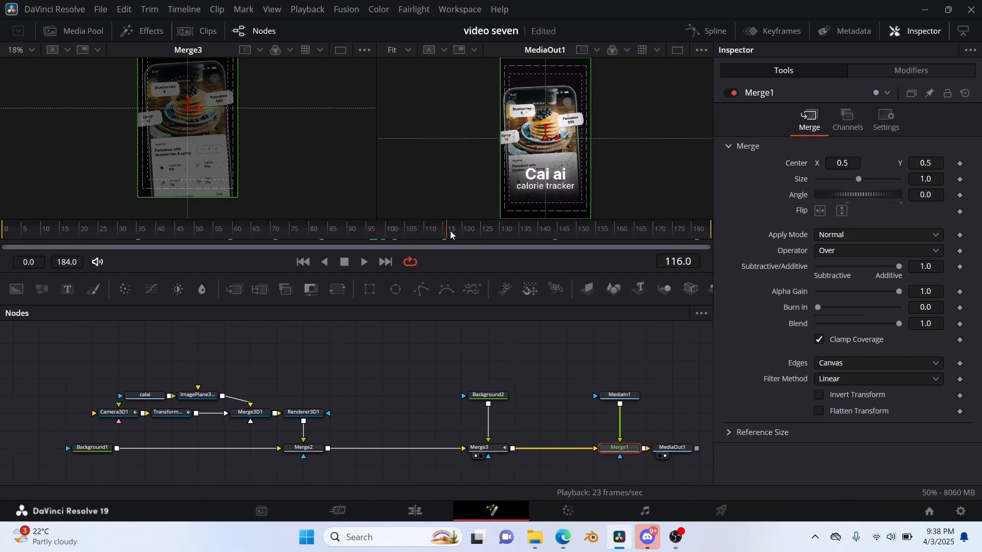
left_click(169, 412)
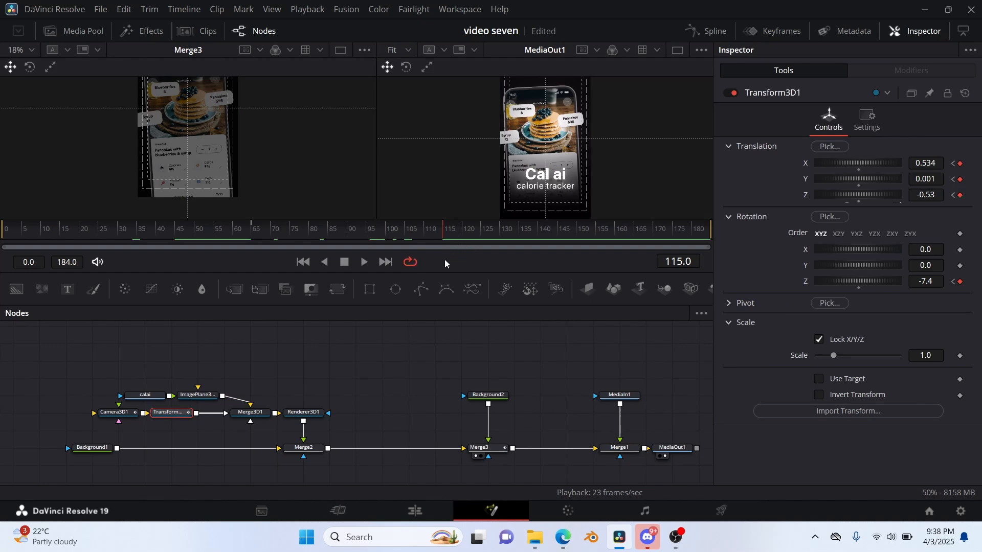
key("space")
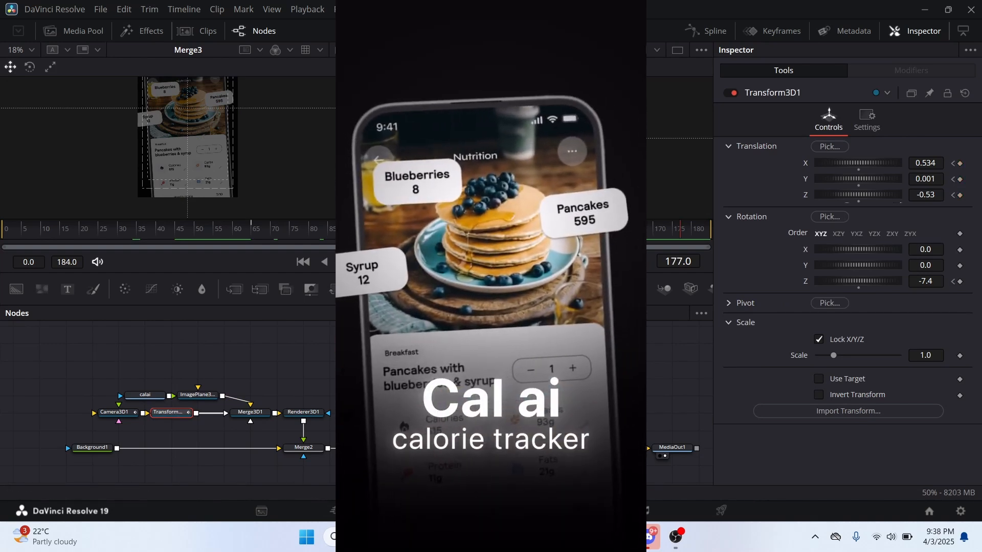
Insert a Camera Shake node directly after Merge2.
left_click(313, 449)
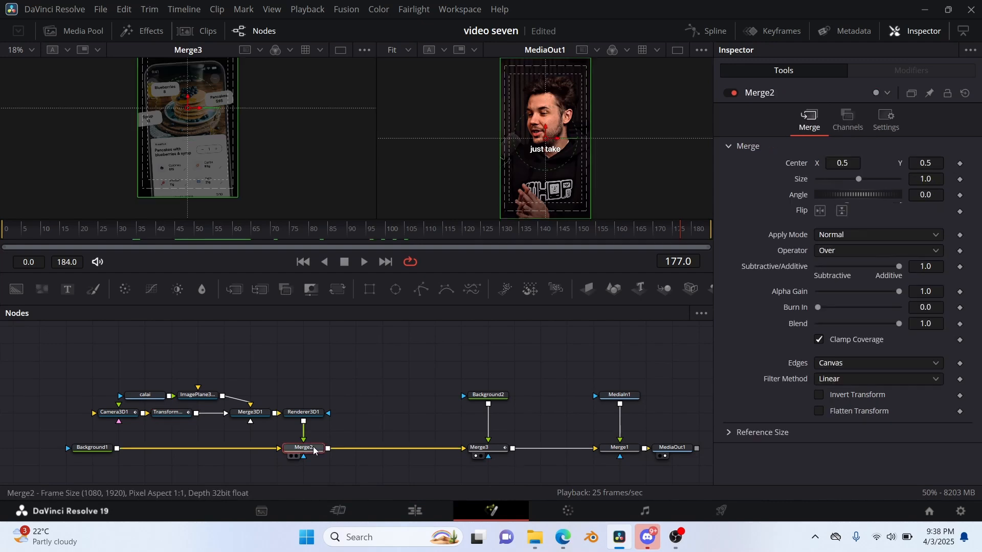
key("shift+space")
type("xf")
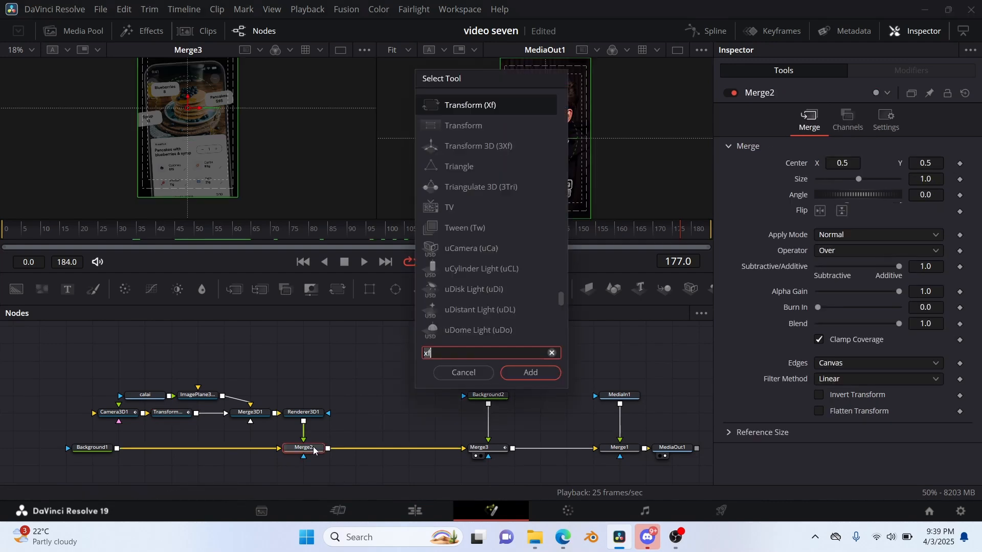
type("ca")
key("Return")
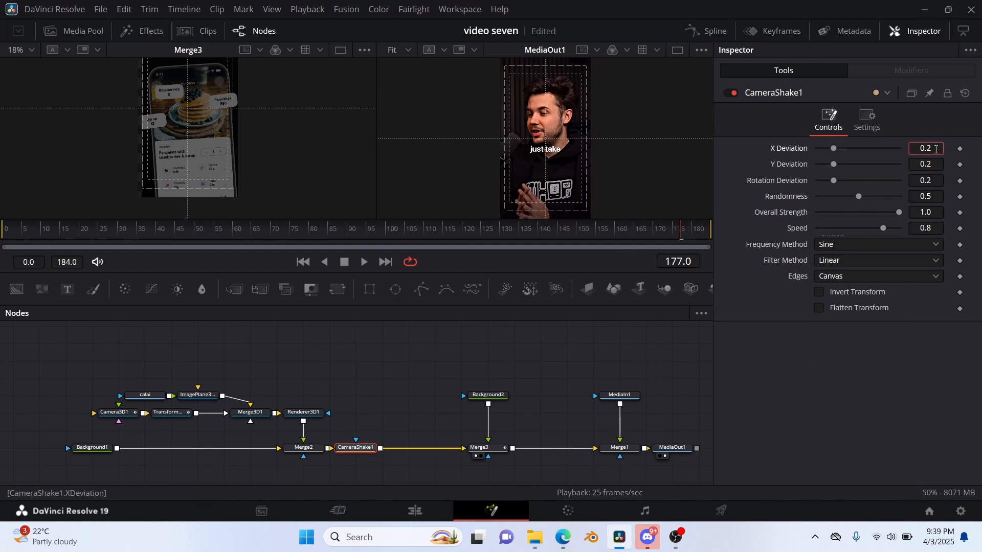
Set CameraShake1's X and Y Deviation to 0.03, Rotation Deviation to 0.016 and Randomness to 0.104.
left_click(938, 164)
key("BackSpace")
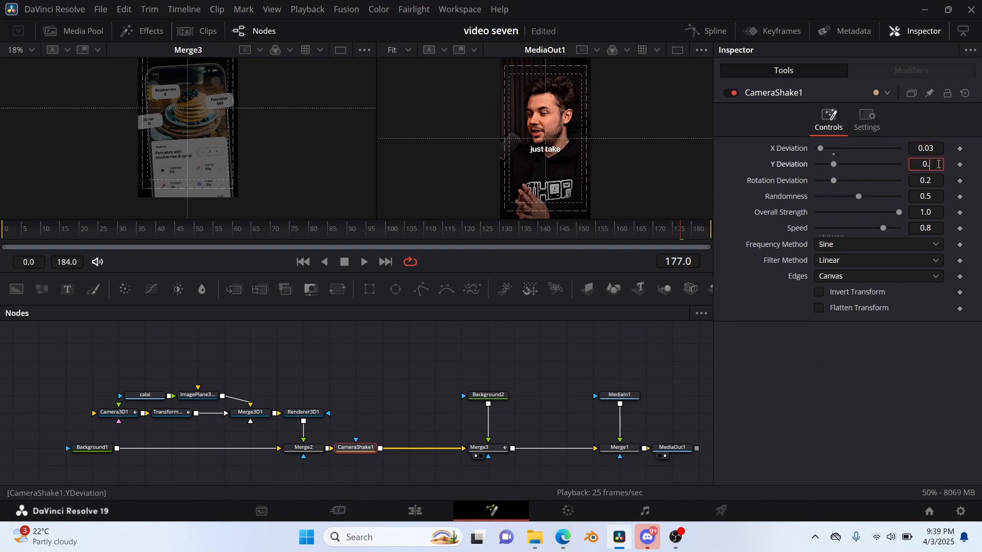
left_click(939, 182)
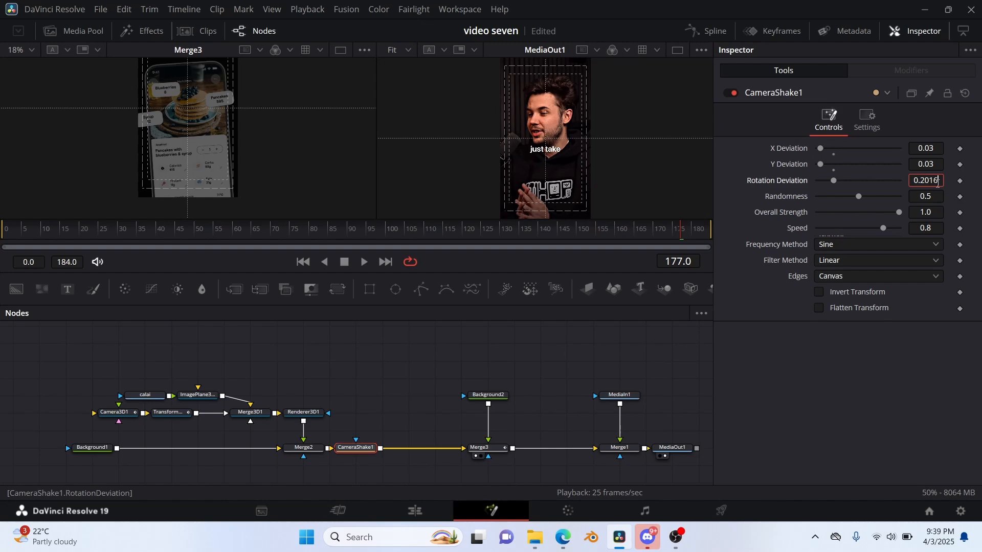
key("BackSpace")
left_click(939, 197)
type("104")
Set CameraShake1's Overall Strength to 0.36 and Speed to 0.077, and return to frame 115 to check the shake.
left_click(939, 212)
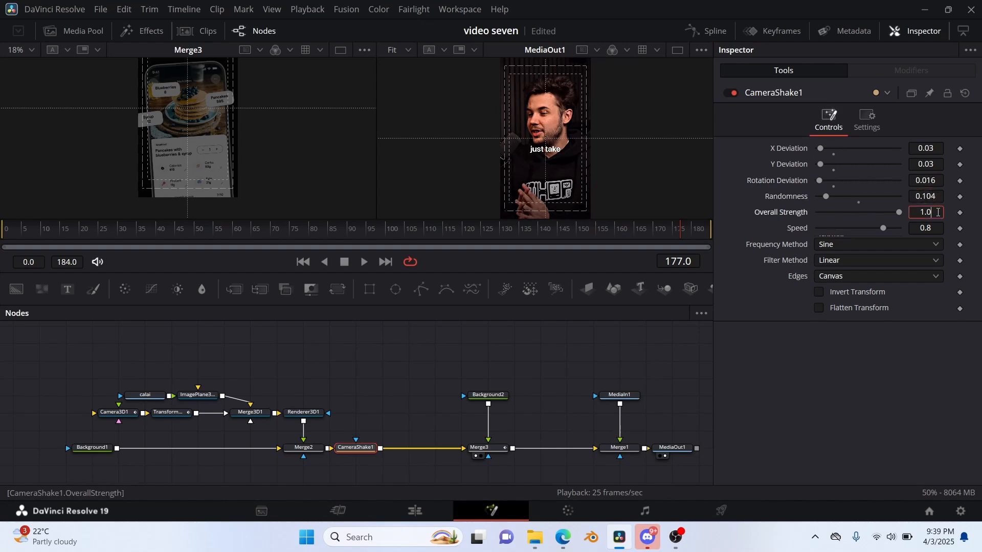
key("BackSpace")
key("BackSpace")
key("BackSpace")
left_click(938, 229)
key("BackSpace")
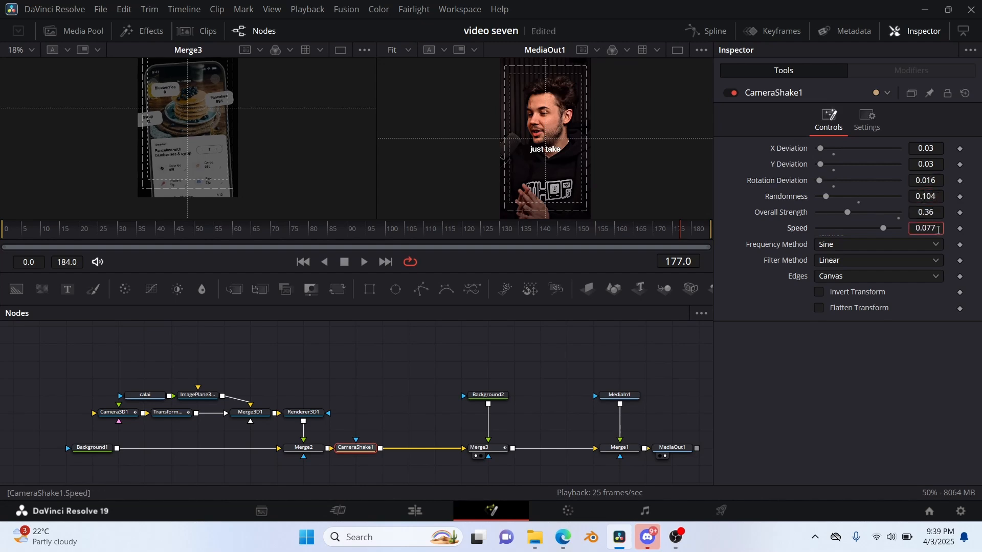
key("Return")
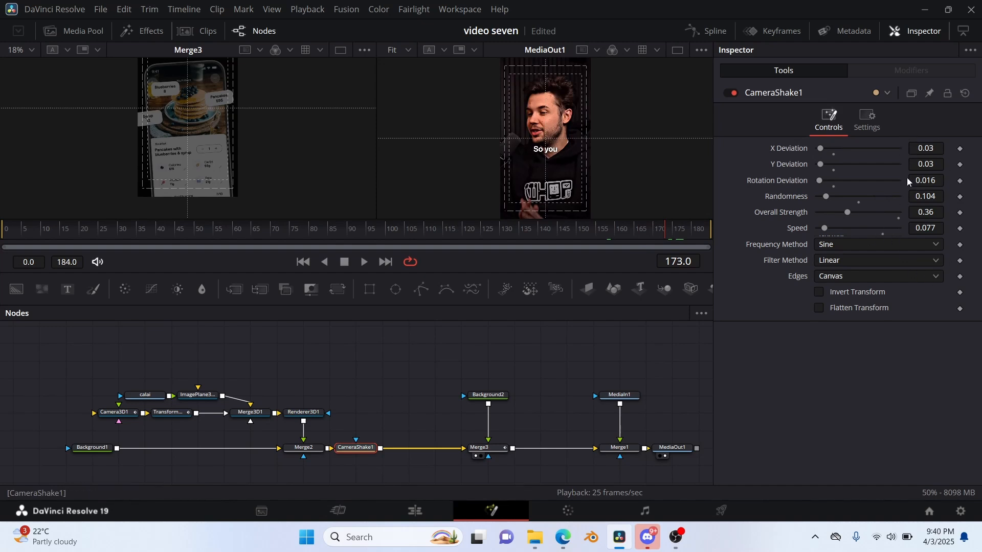
left_click_drag(666, 238, 445, 227)
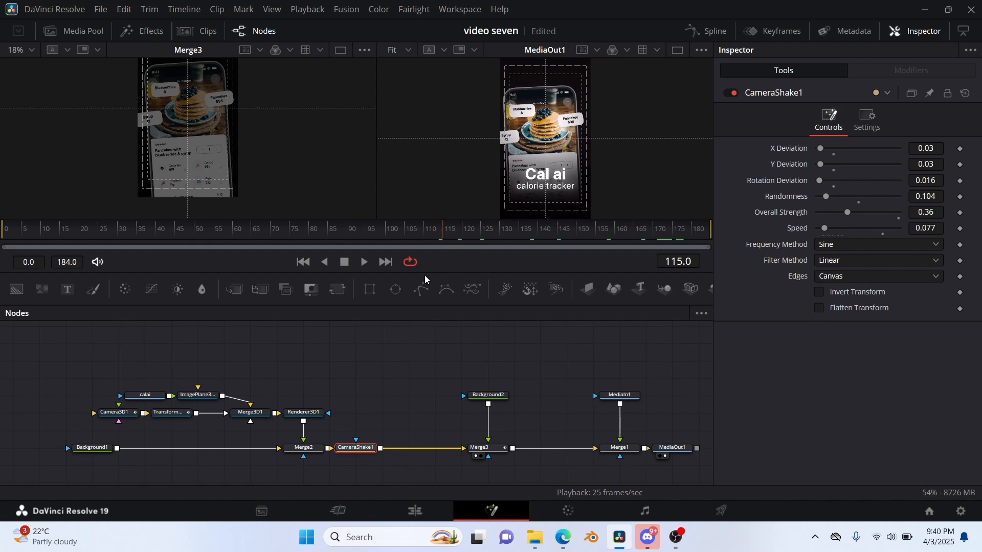
Play on from frame 115 to check the shake, and lower Transform3D1's Y translation at its frame 115 keyframe.
key("space")
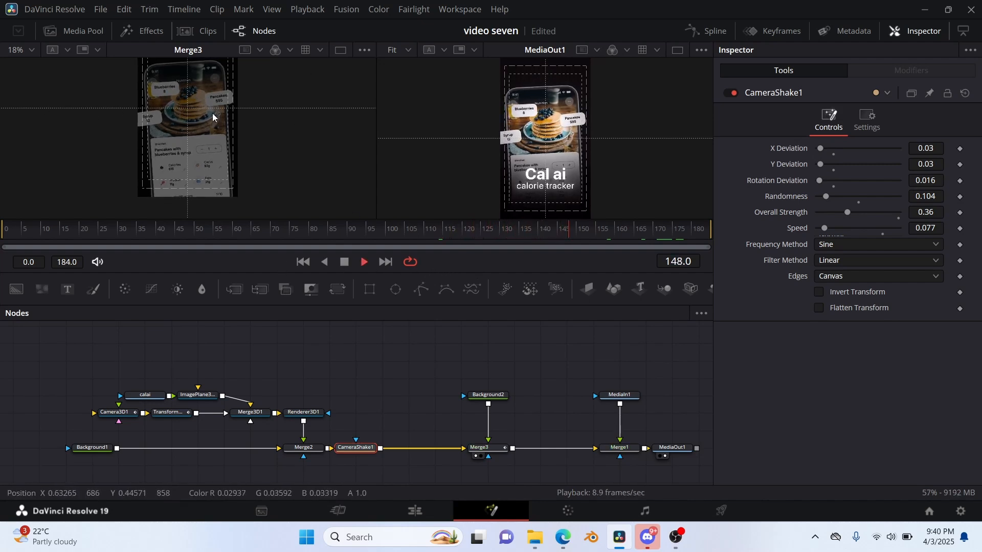
key("space")
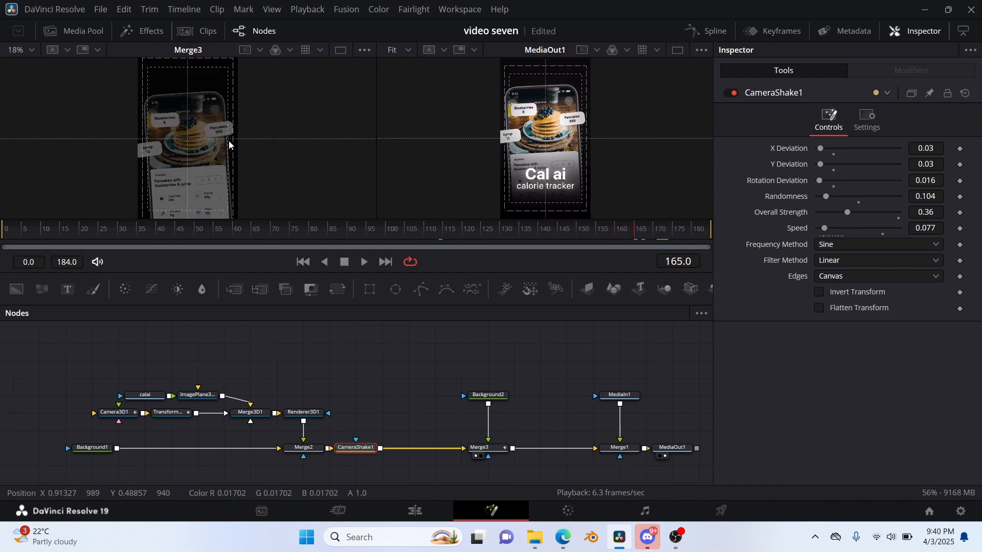
left_click(180, 420)
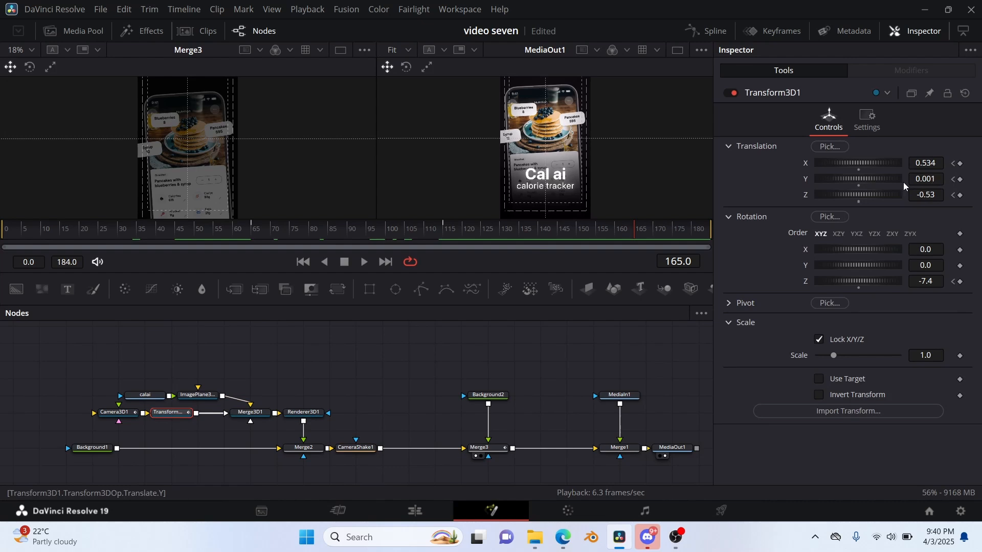
left_click(953, 179)
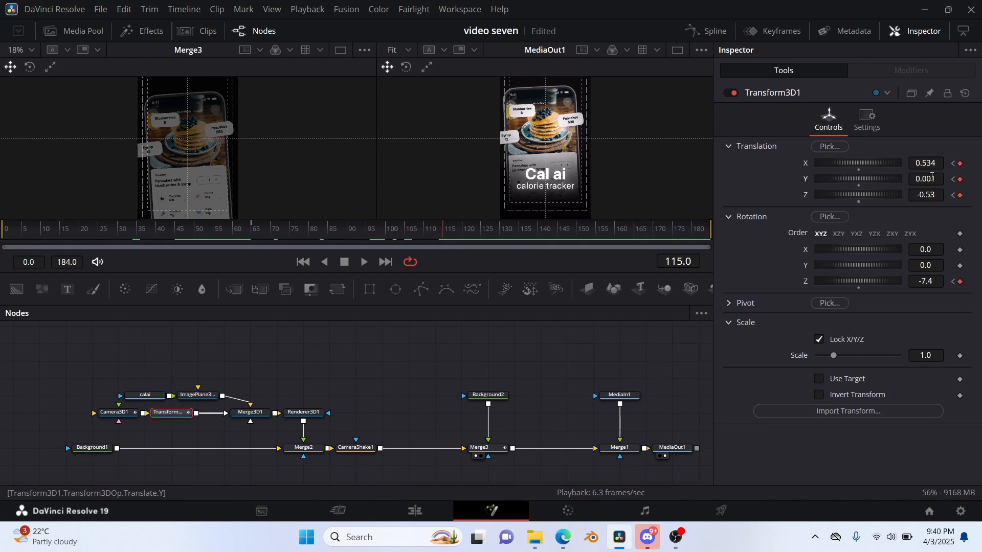
left_click_drag(923, 180, 905, 180)
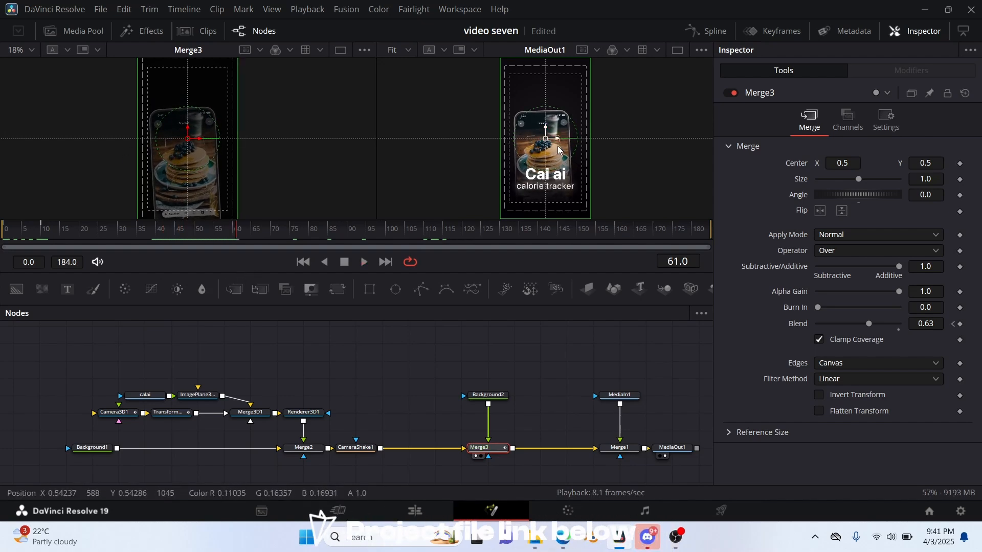
Trim CameraShake1's active range in the keyframe timeline so it starts at frame 116.
left_click(356, 448)
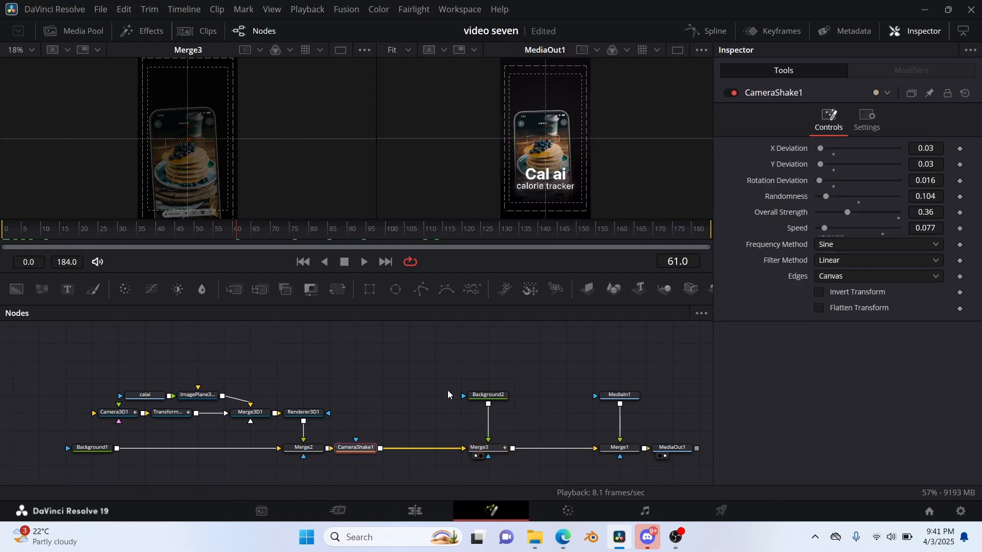
left_click(759, 33)
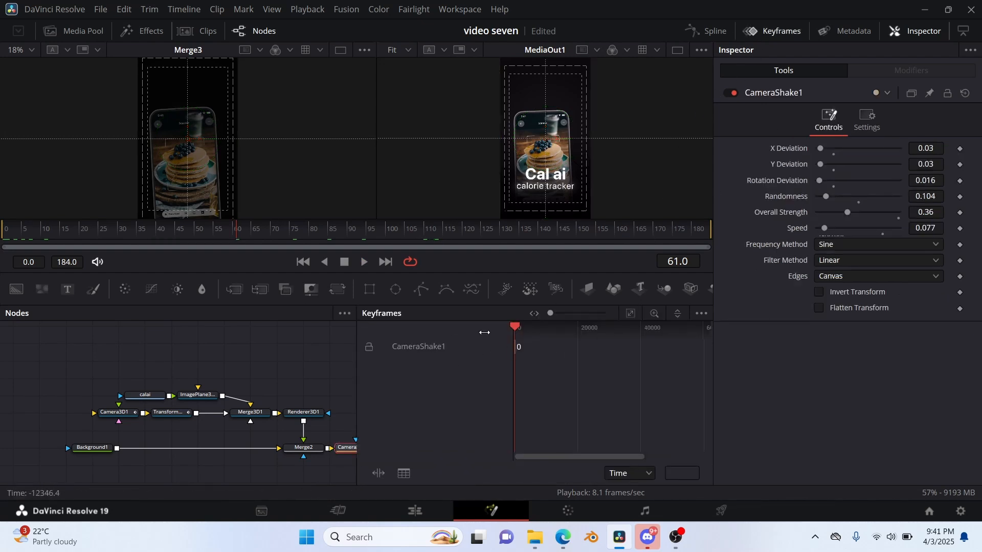
left_click(630, 314)
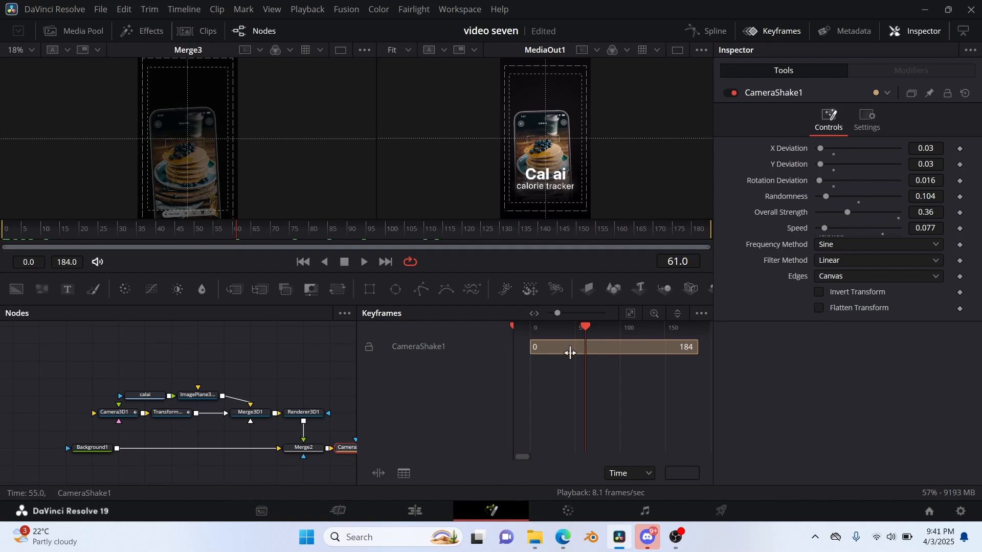
left_click_drag(569, 349, 618, 347)
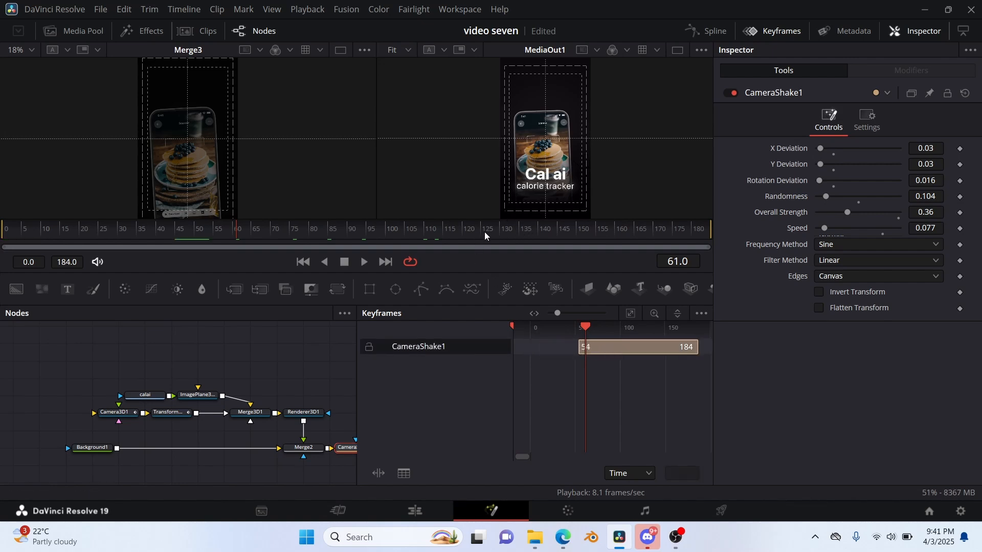
left_click(437, 233)
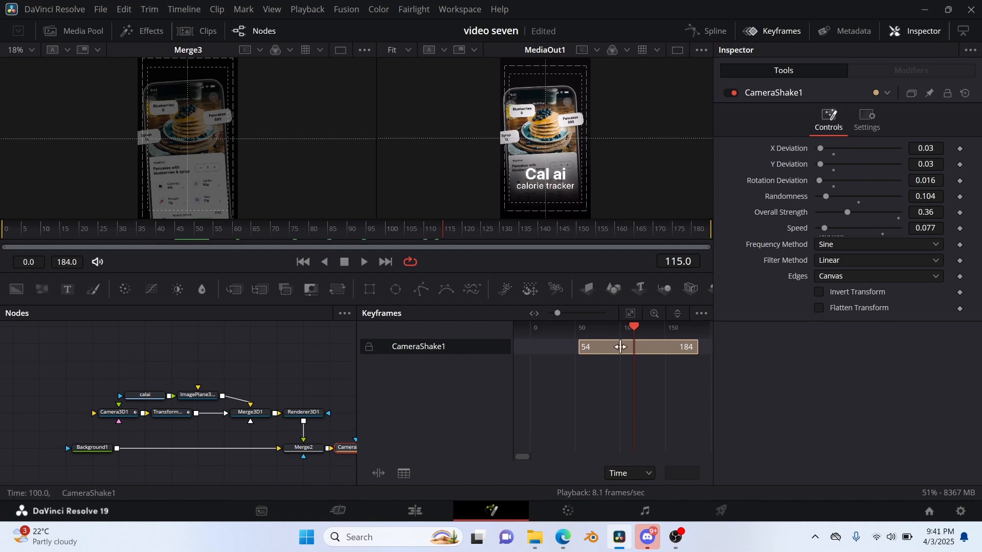
left_click_drag(614, 350, 664, 348)
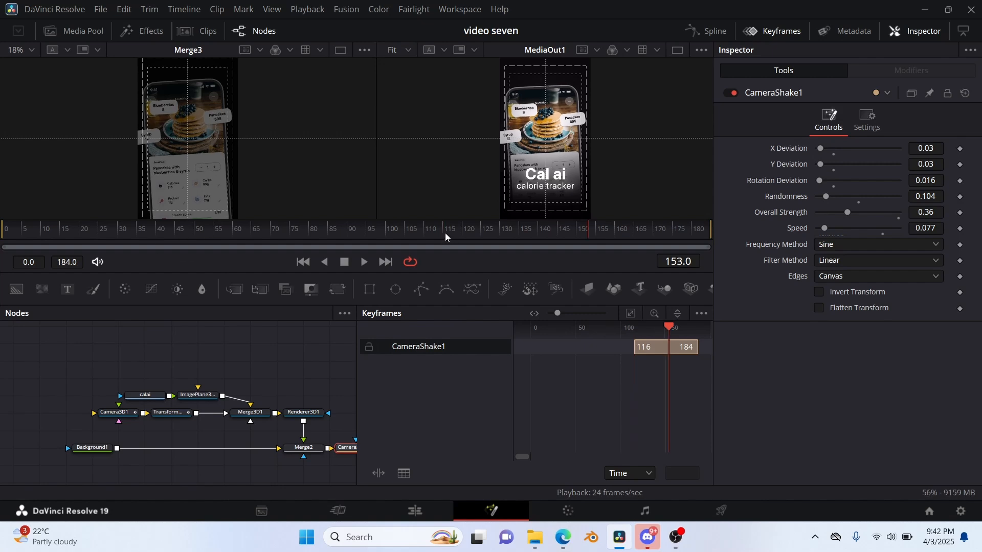
Play repeatedly from frame 115 to compare the shake with the reference and examine the lower part of both frames.
key("space")
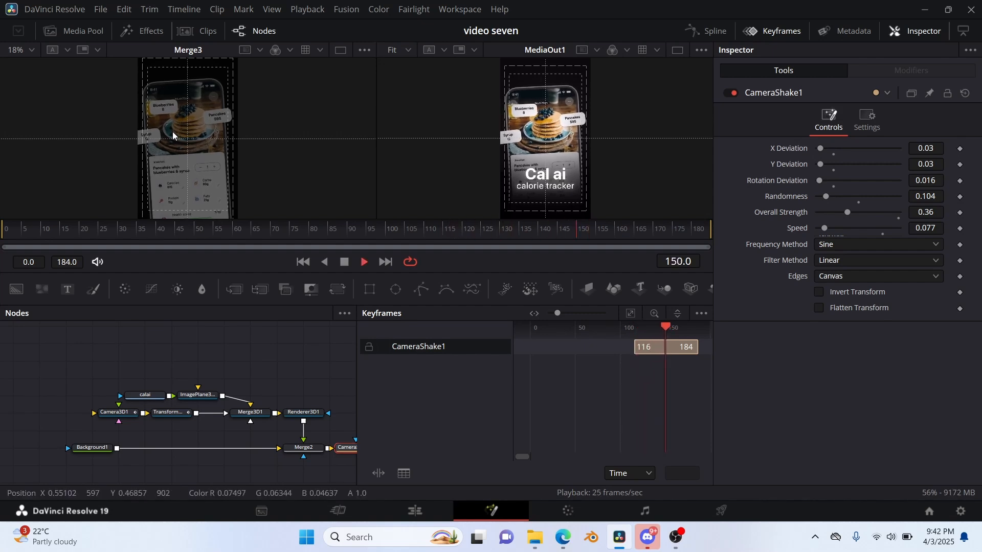
key("space")
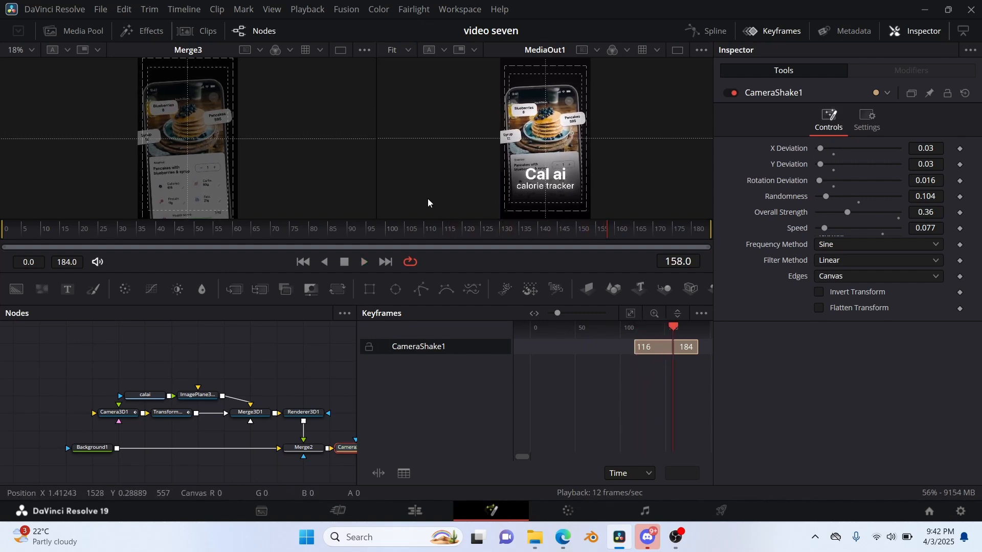
left_click(443, 235)
key("space")
left_click(444, 235)
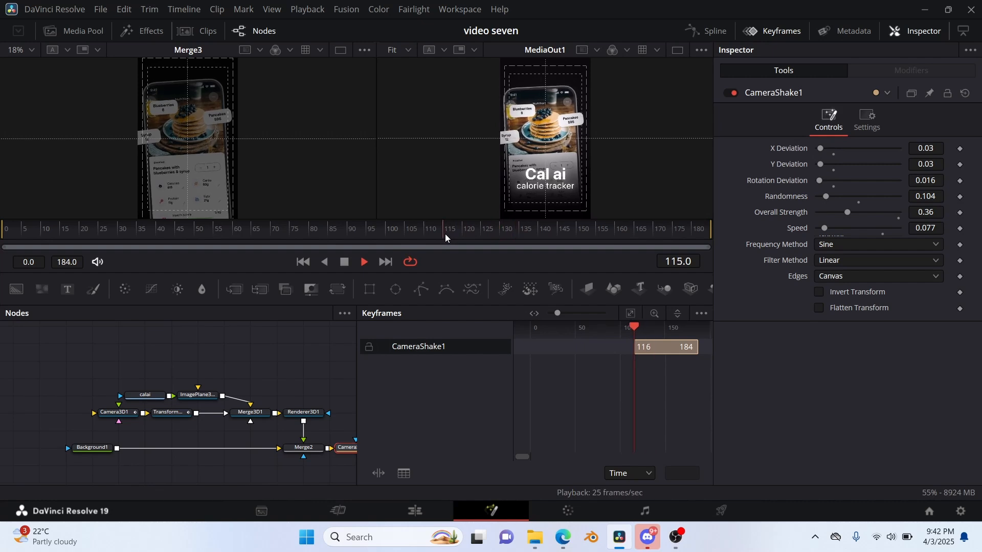
left_click(445, 235)
key("space")
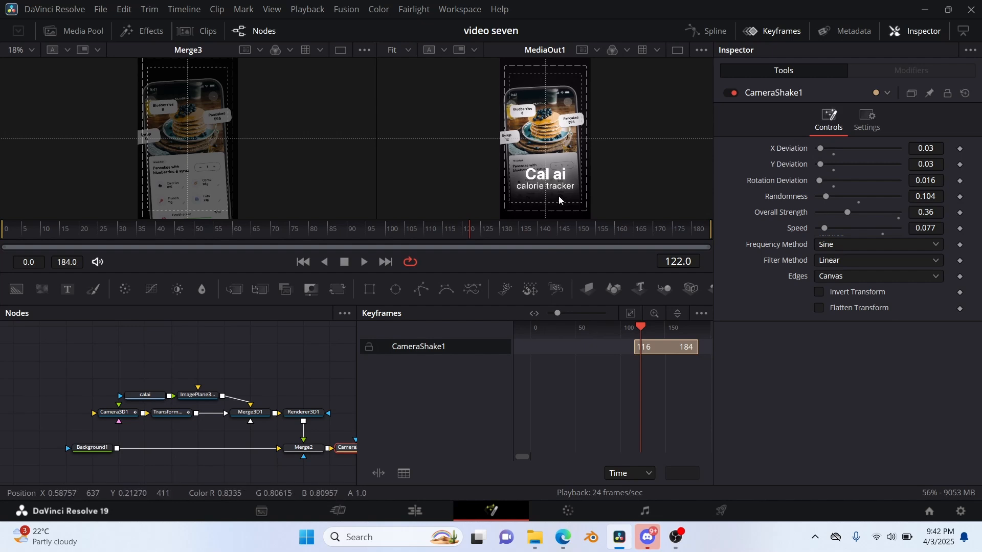
scroll(552, 205, "down", 2)
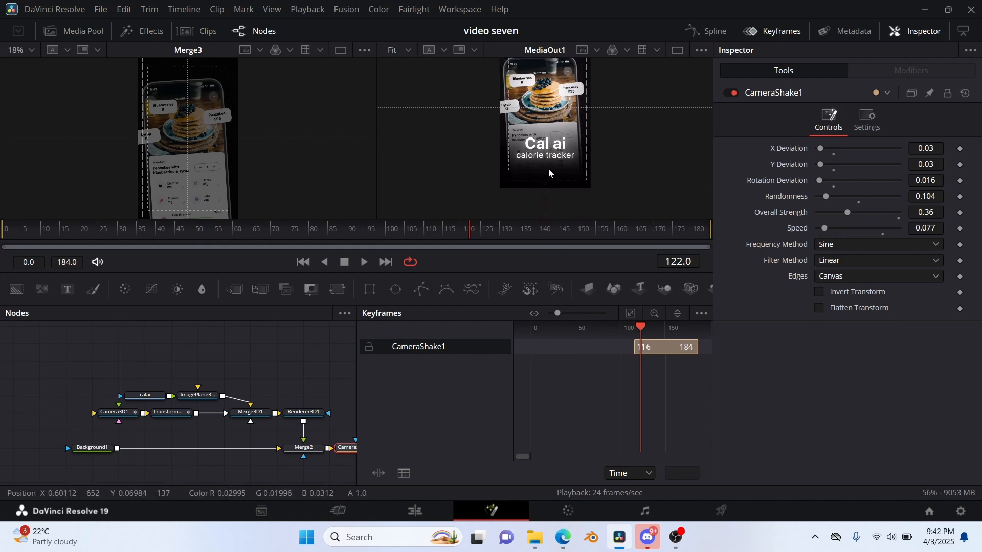
scroll(212, 177, "down", 4)
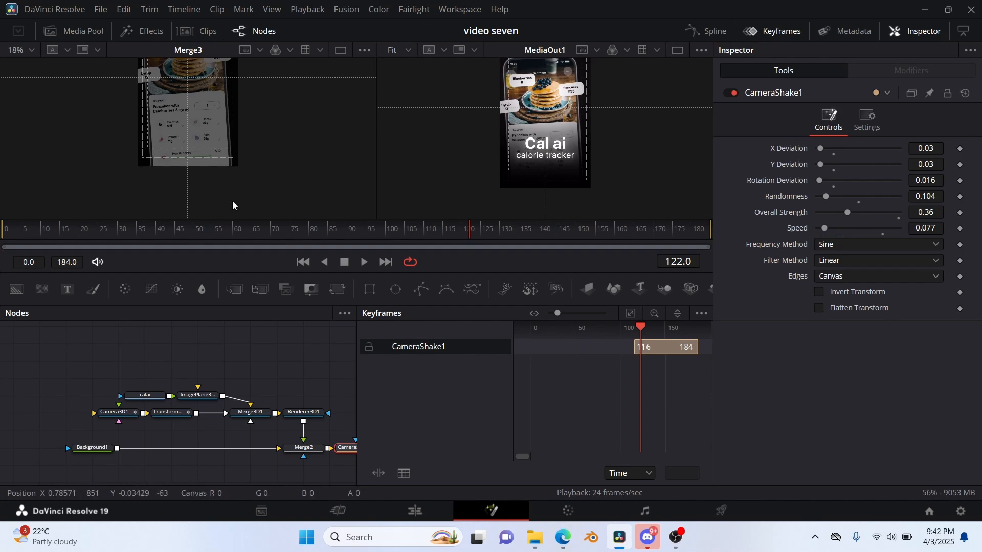
left_click(758, 34)
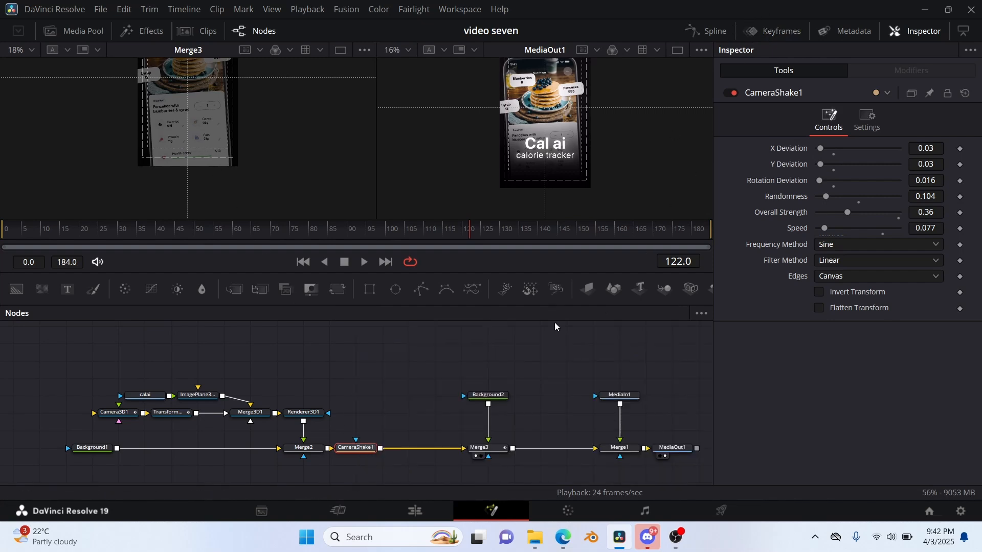
Shift Merge3 and Background2 closer to CameraShake1, merge a new black Background with an Ellipse mask after Merge3, and view that merge.
left_click_drag(489, 449, 435, 449)
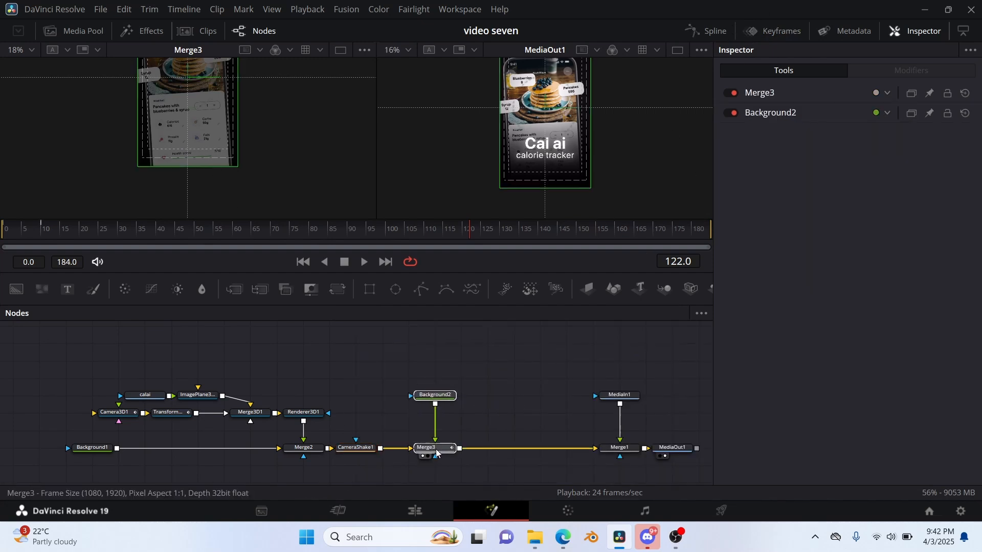
left_click_drag(16, 289, 514, 394)
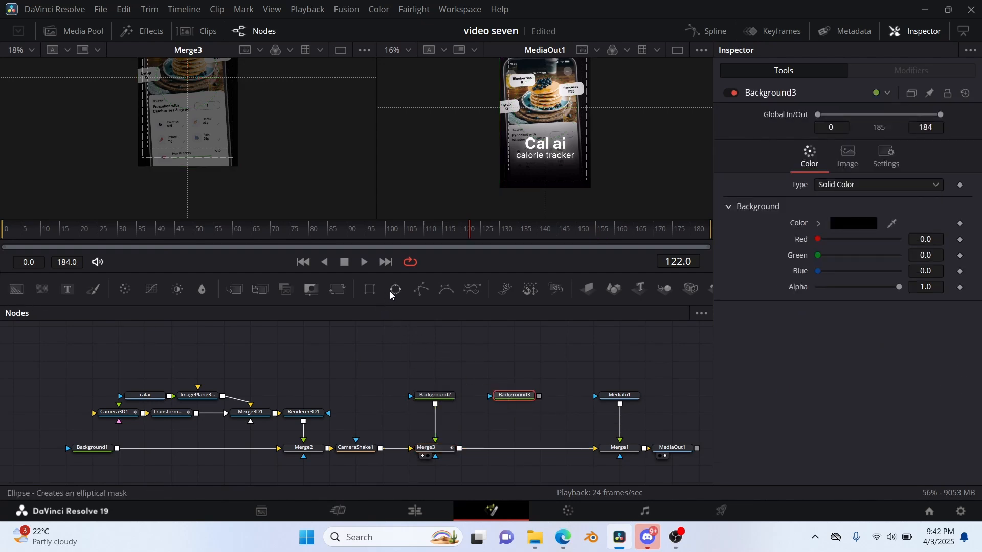
left_click_drag(396, 289, 463, 448)
left_click(502, 457)
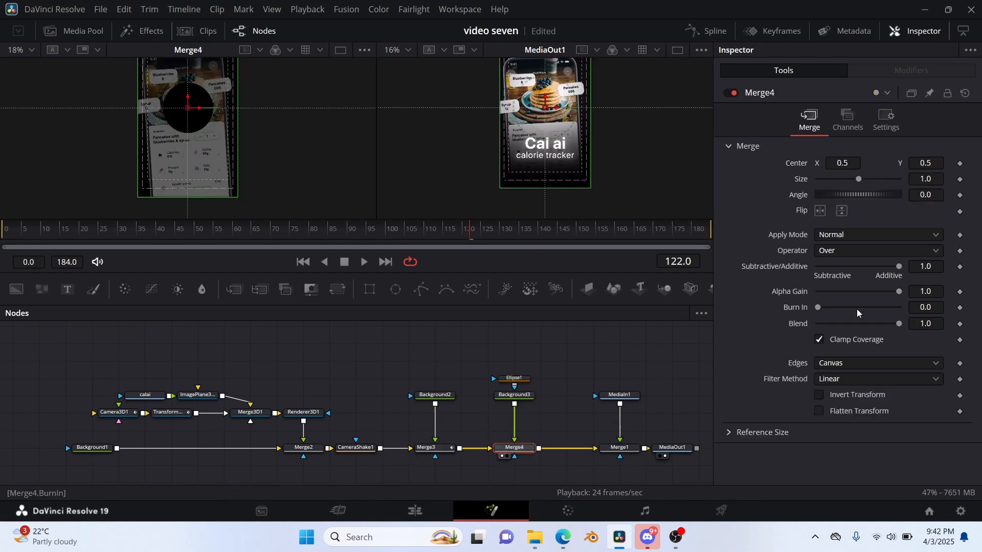
Link Ellipse1's Width to its Height with an expression and set the Height to 1.005.
left_click(513, 378)
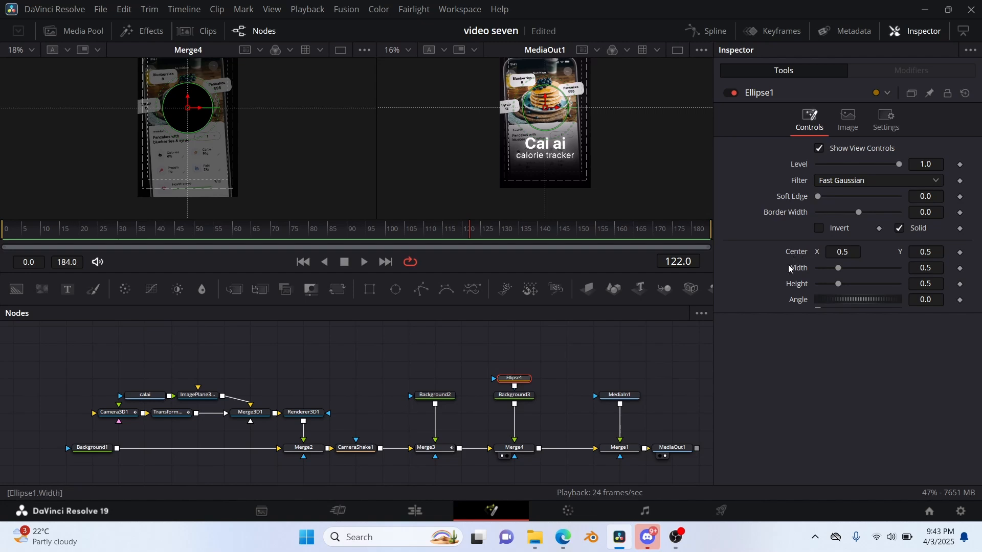
right_click(786, 271)
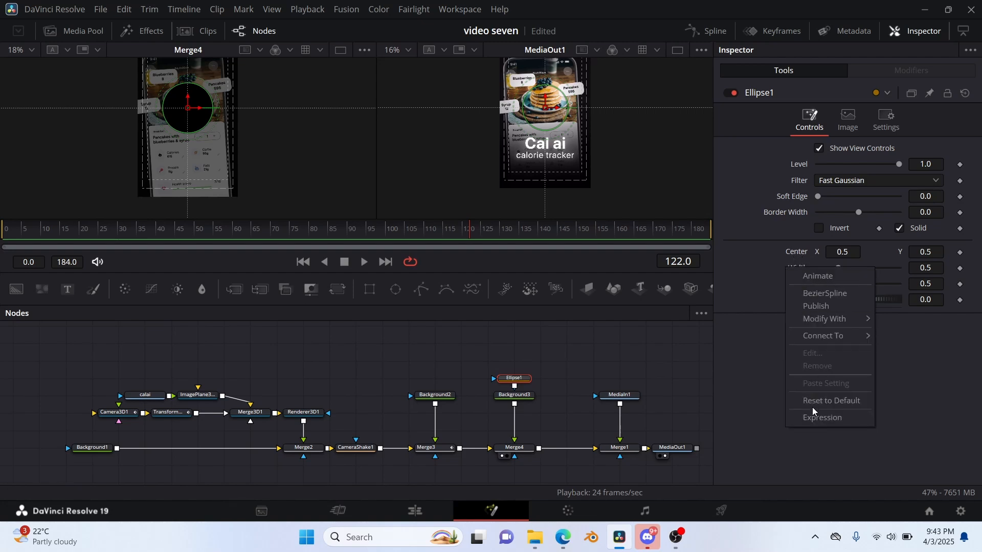
left_click(812, 422)
left_click_drag(790, 307, 791, 305)
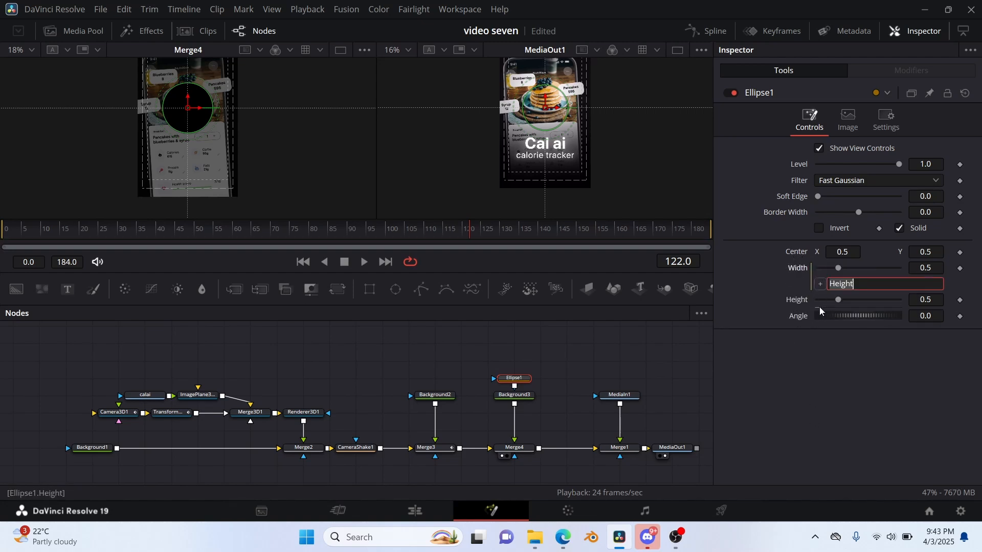
mouse_move(925, 300)
left_mouse_down()
mouse_move(910, 300)
mouse_move(954, 300)
mouse_move(907, 305)
mouse_move(916, 305)
left_mouse_up()
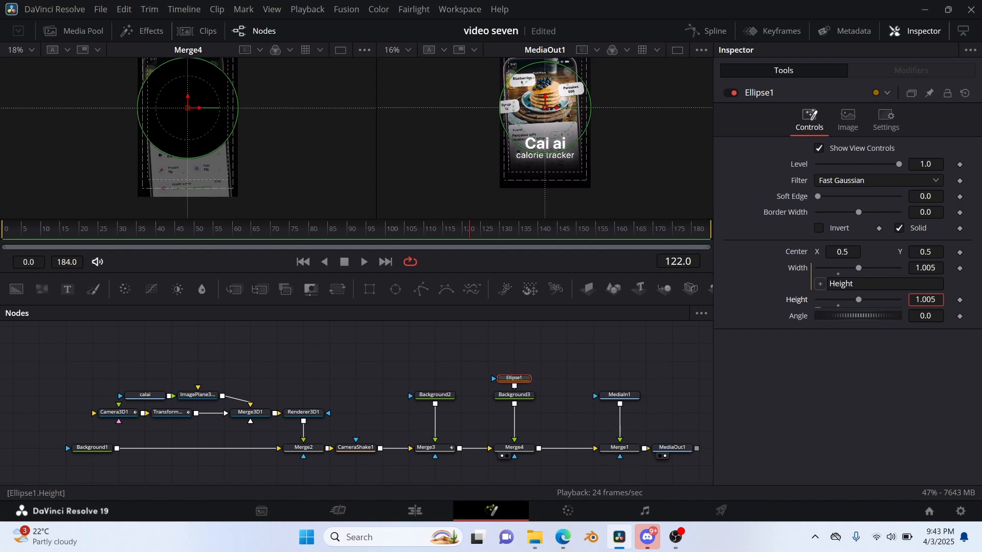
Invert Ellipse1, enlarge it to a Height of 1.122 and set its Soft Edge to 0.3.
left_click(819, 231)
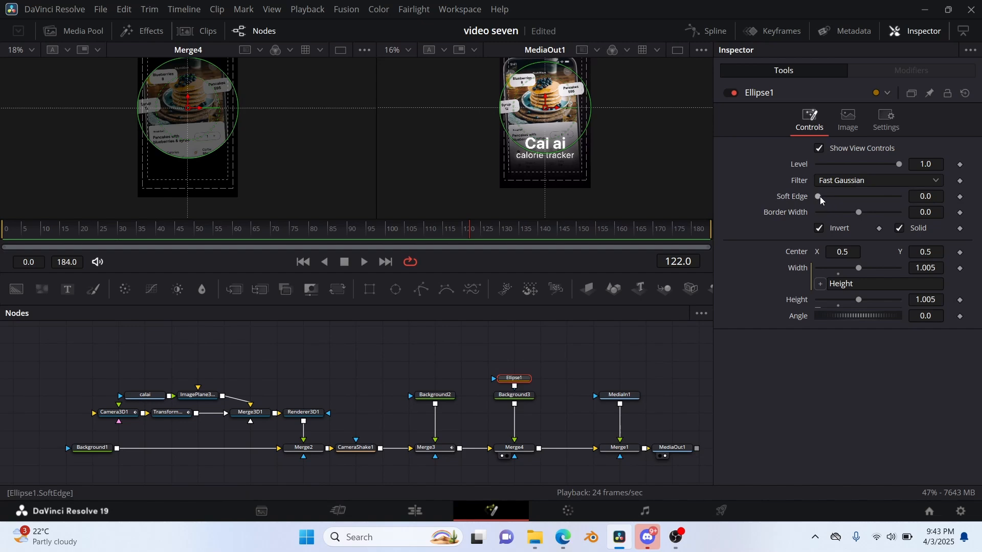
left_click_drag(821, 201, 980, 230)
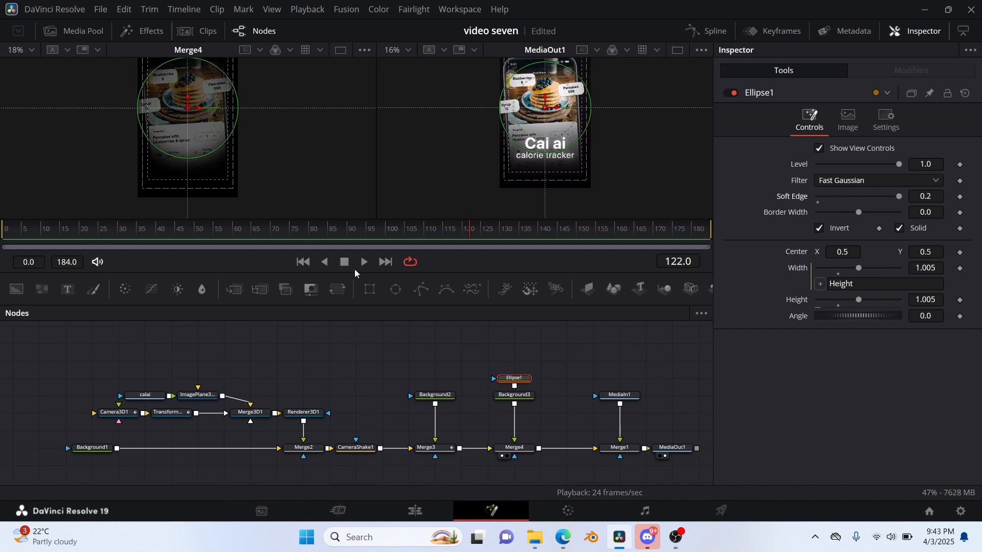
left_click_drag(211, 151, 216, 160)
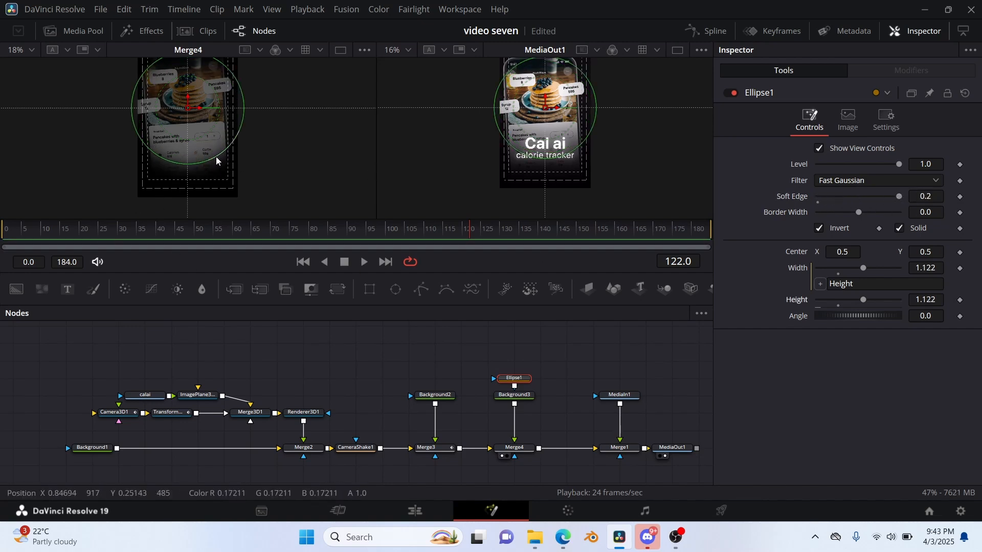
left_click(941, 195)
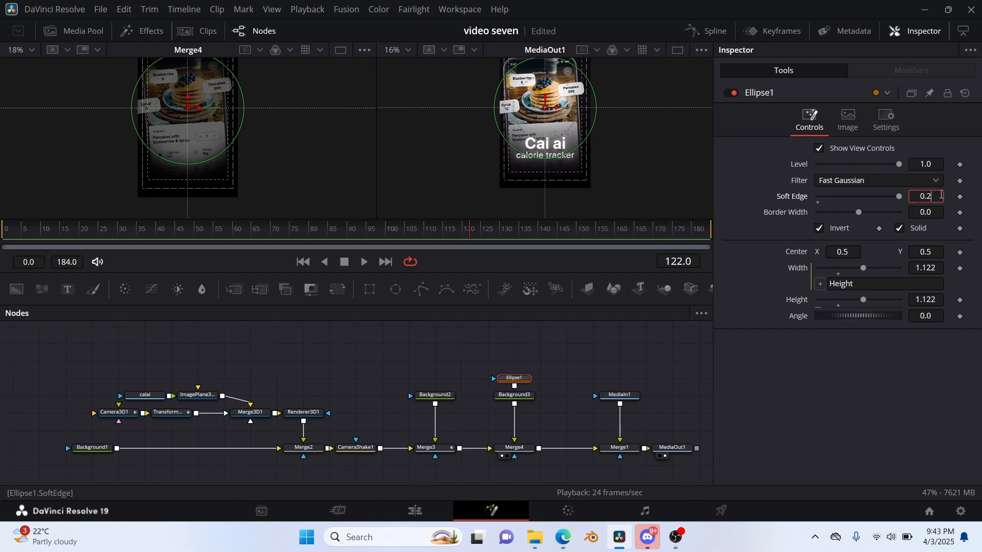
type("3")
key("Return")
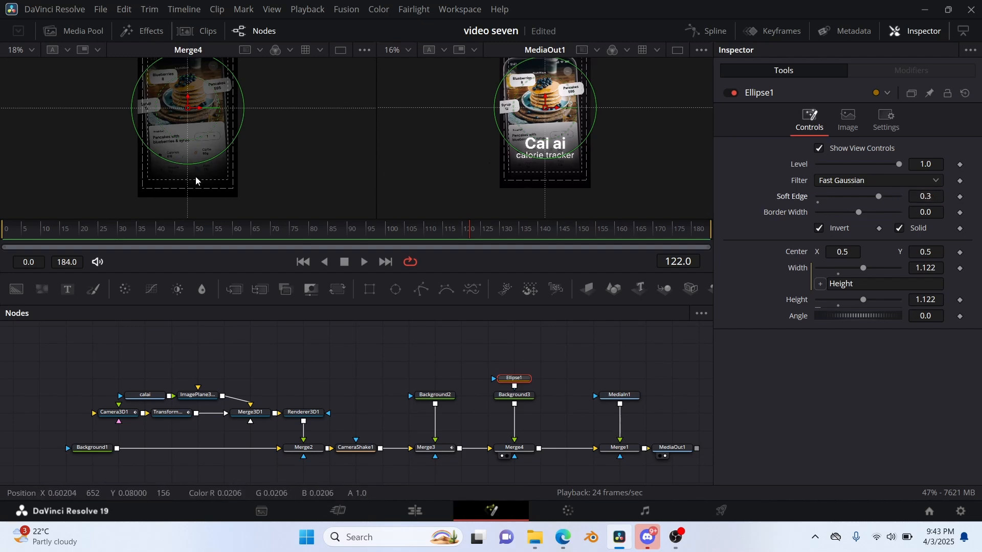
Move the Merge1 output group away from Merge4 to make room and add a Text node reading "Cal ai" in Helvetica Bold.
scroll(184, 177, "up", 2)
left_click_drag(548, 392, 580, 460)
left_click_drag(431, 409, 536, 409)
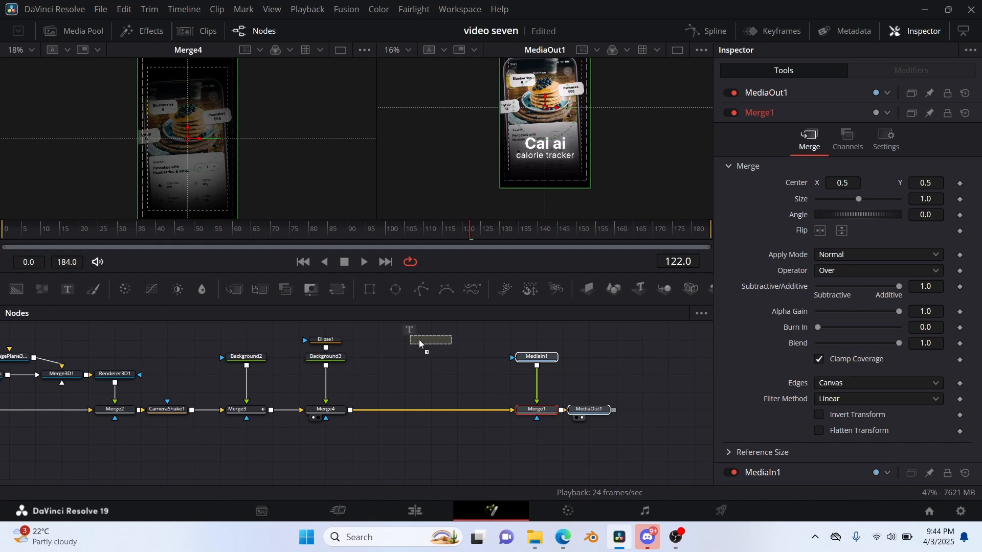
left_click_drag(419, 340, 412, 350)
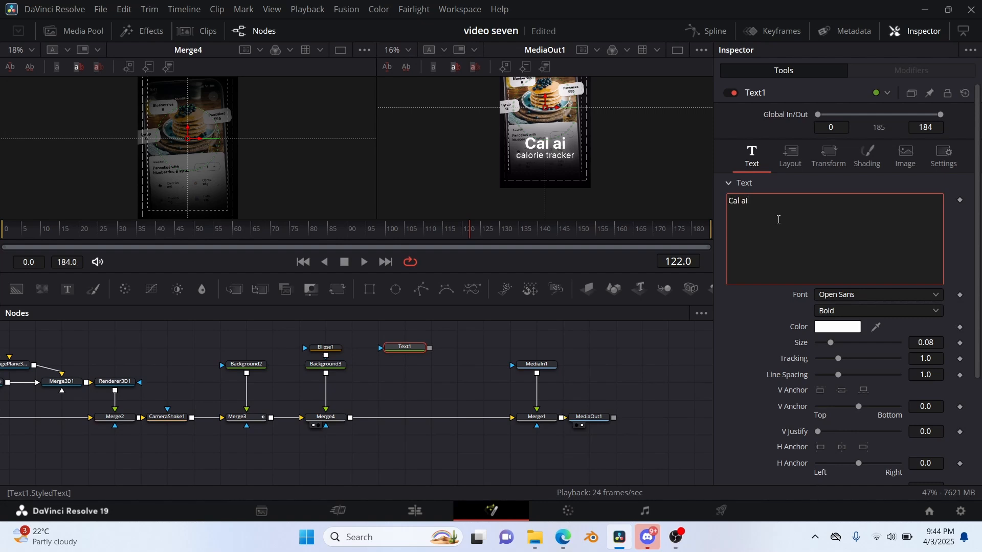
left_click(877, 294)
left_click(876, 65)
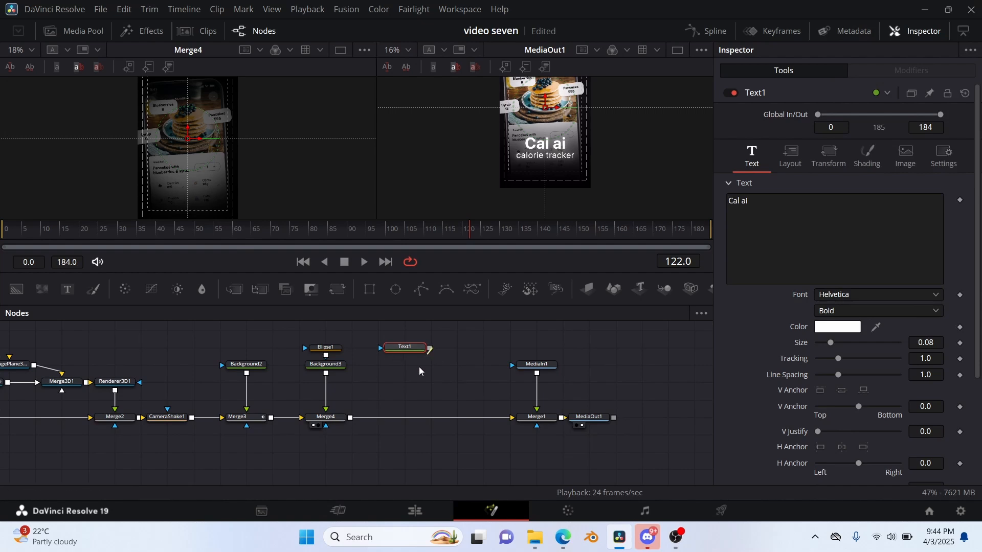
Merge Text1 over Merge4's output, view the new merge in place of Merge4, and select Text1.
left_click_drag(358, 405, 349, 420)
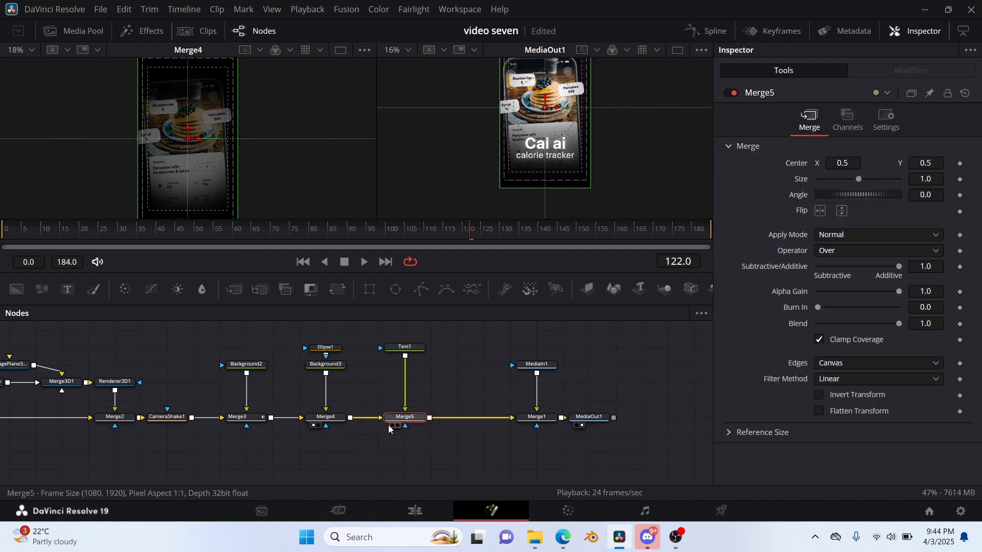
left_click(392, 425)
left_click(404, 347)
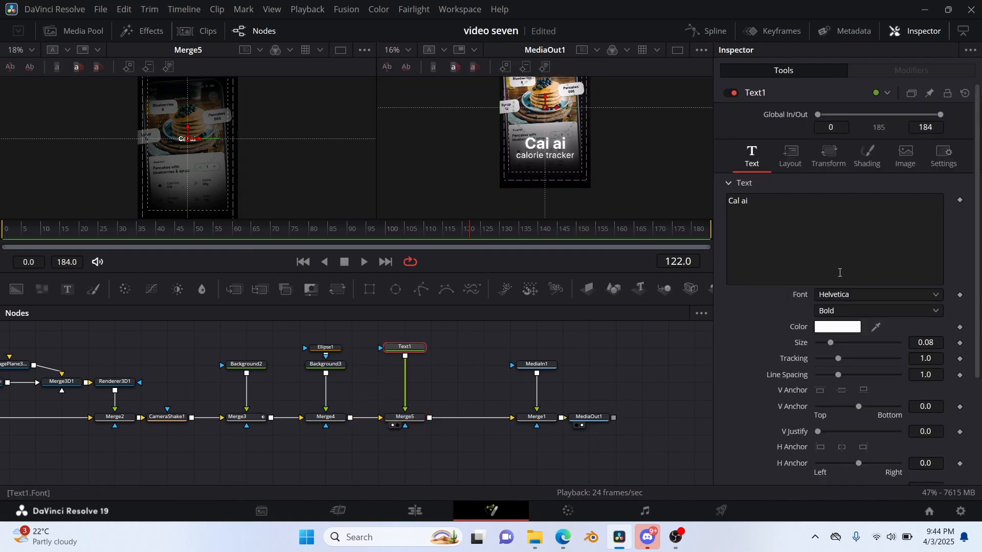
Set the "Cal ai" text Size to 0.2032 and position its Center at X 0.51849, Y 0.260714.
left_click_drag(908, 339, 955, 339)
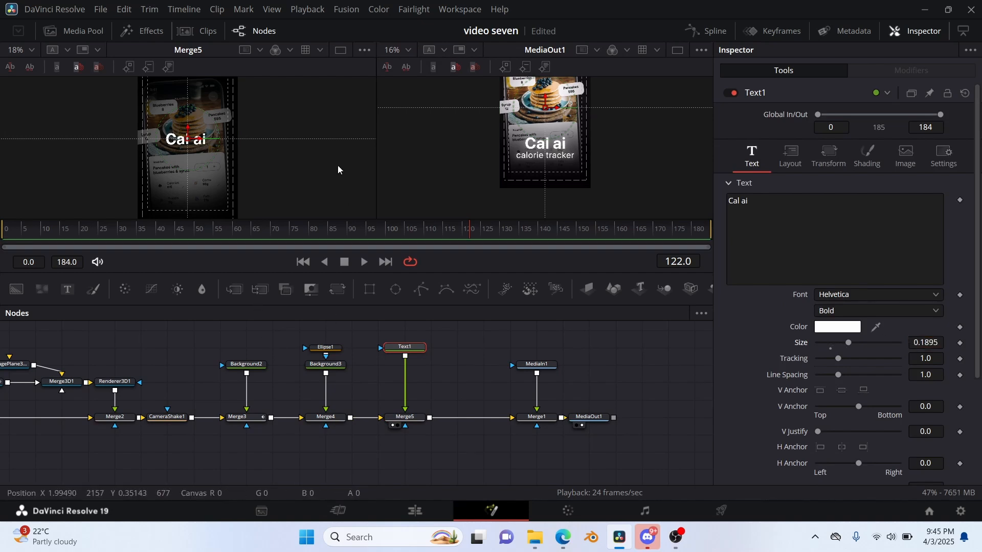
scroll(317, 164, "down", 2)
left_click_drag(184, 121, 184, 154)
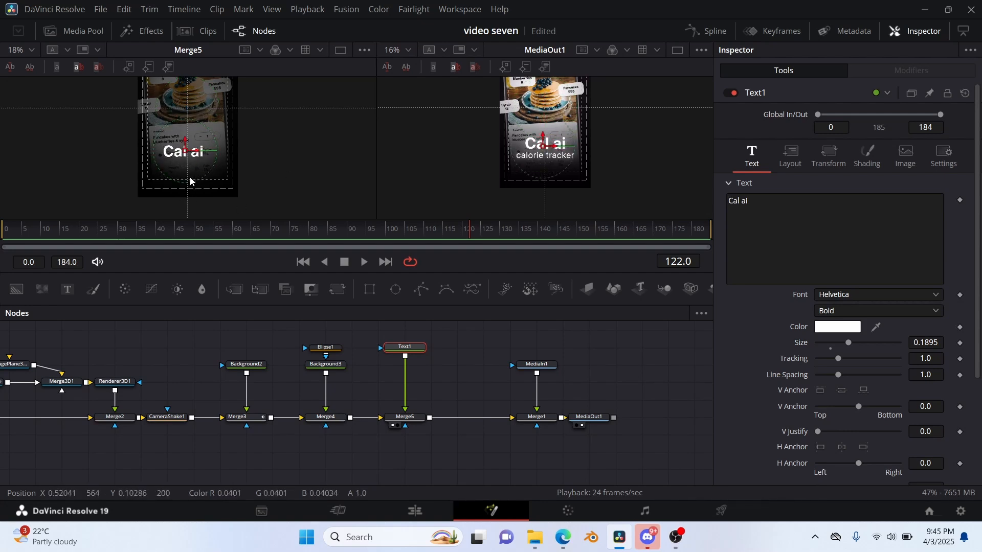
mouse_move(914, 342)
left_mouse_down()
mouse_move(924, 342)
mouse_move(899, 332)
left_mouse_up()
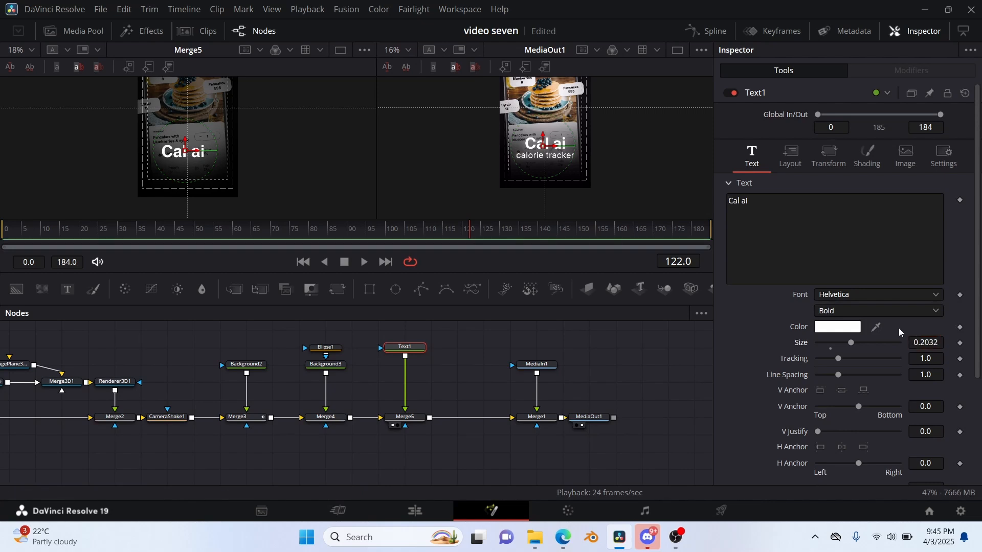
left_click(797, 162)
left_click_drag(831, 215, 849, 214)
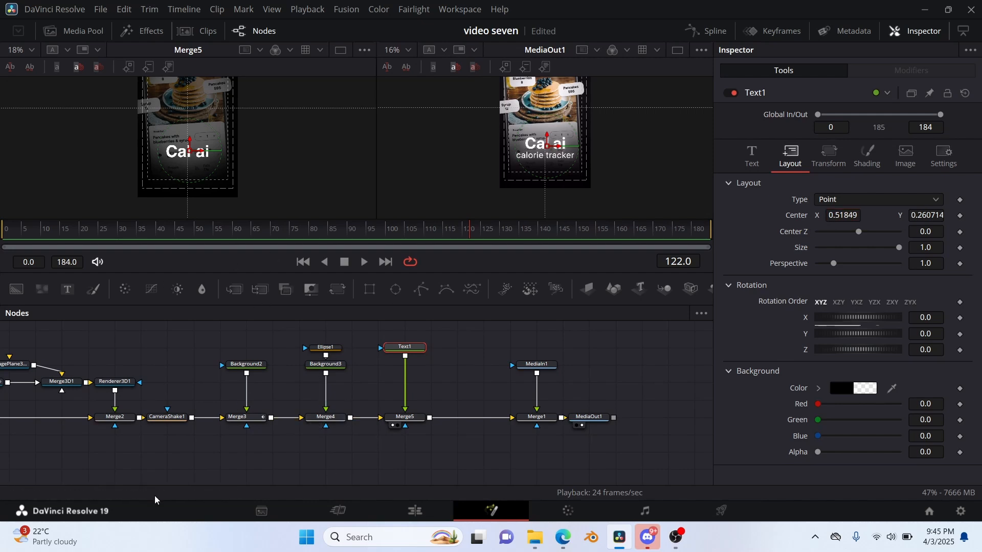
Add a Follower modifier to Text1's text with the playhead at frame 4.
left_click_drag(467, 236, 19, 283)
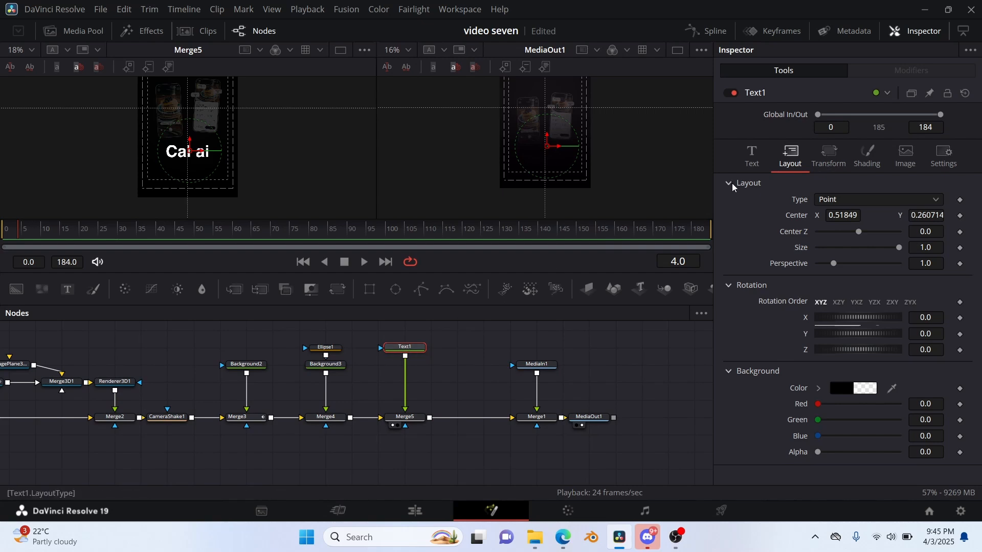
left_click(744, 168)
right_click(825, 249)
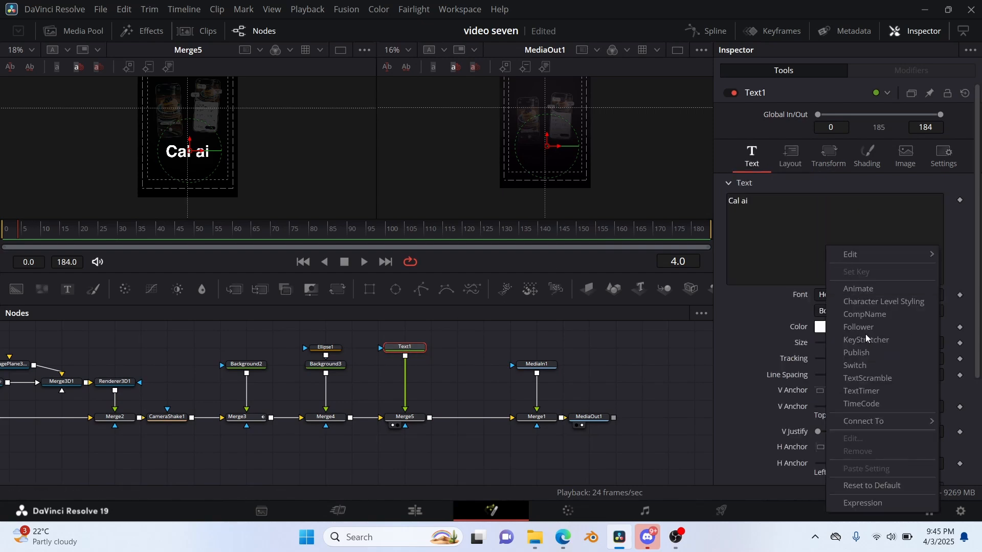
left_click(851, 327)
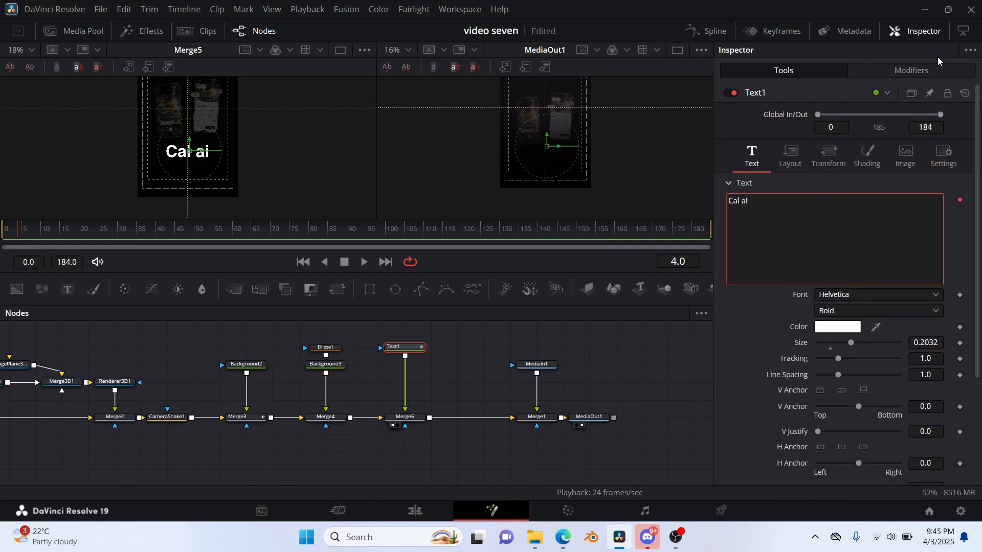
Switch Follower1's Transform mode from characters to Words.
left_click(927, 70)
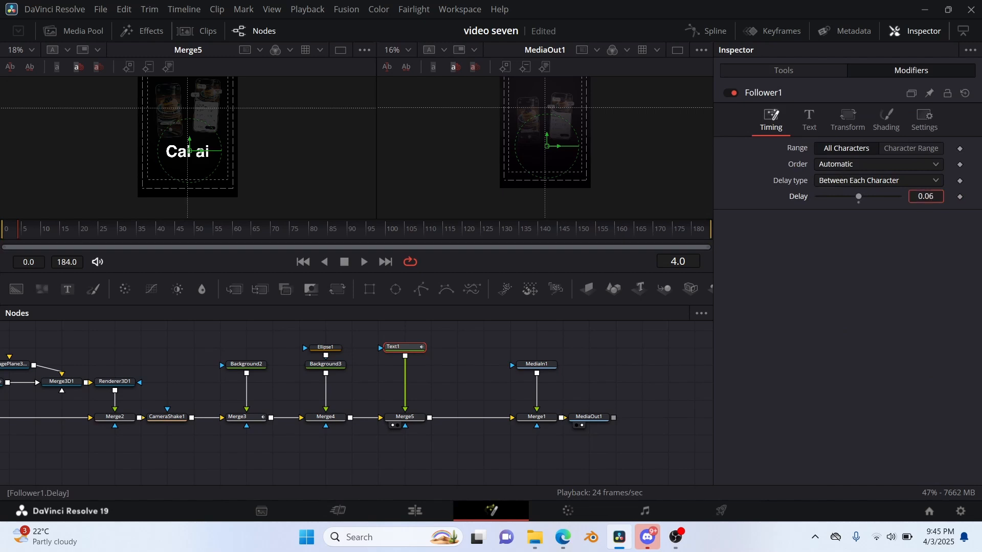
left_click(847, 117)
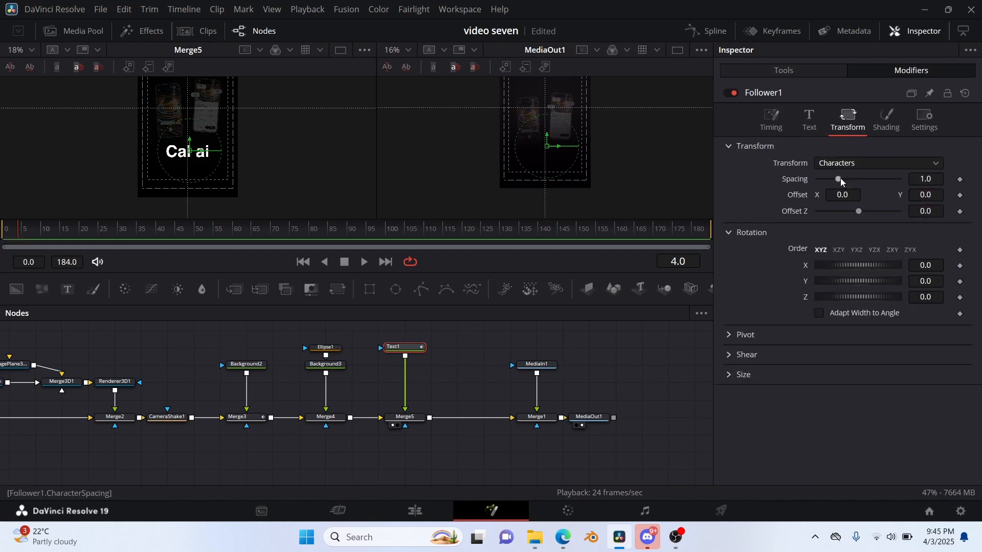
left_click(873, 158)
left_click(874, 198)
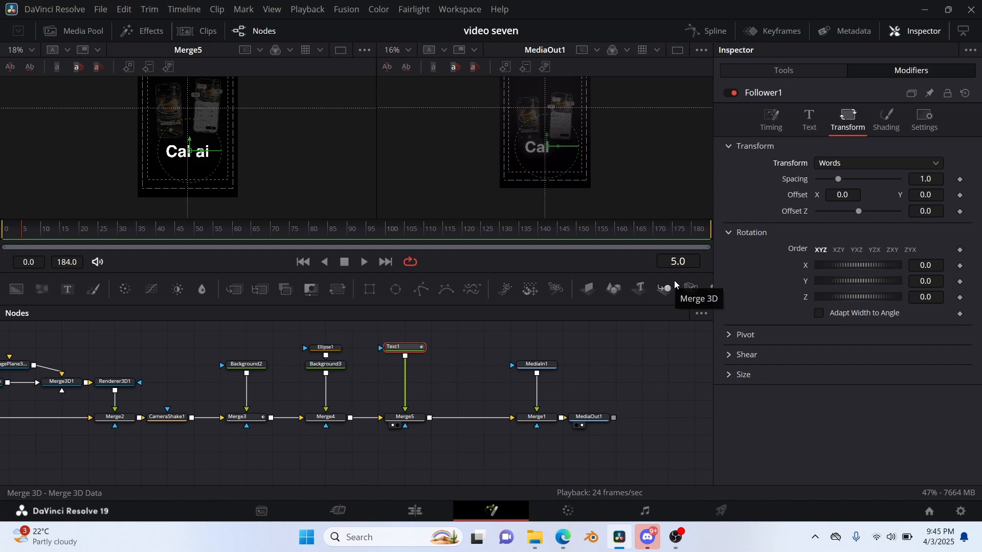
Keyframe Follower1's word Offset at frames 4 and 11, keeping both X and Y at 0.0.
key("Left")
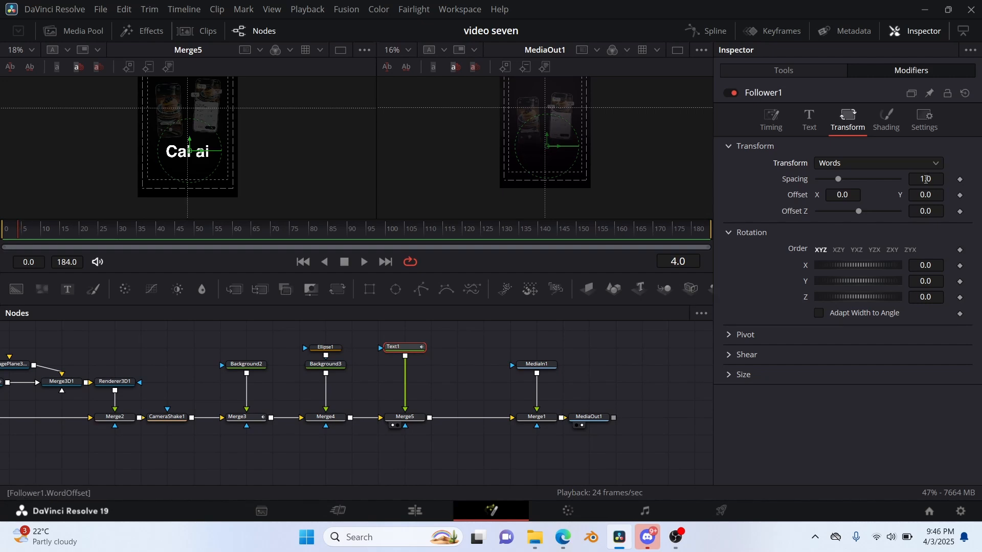
left_click(957, 194)
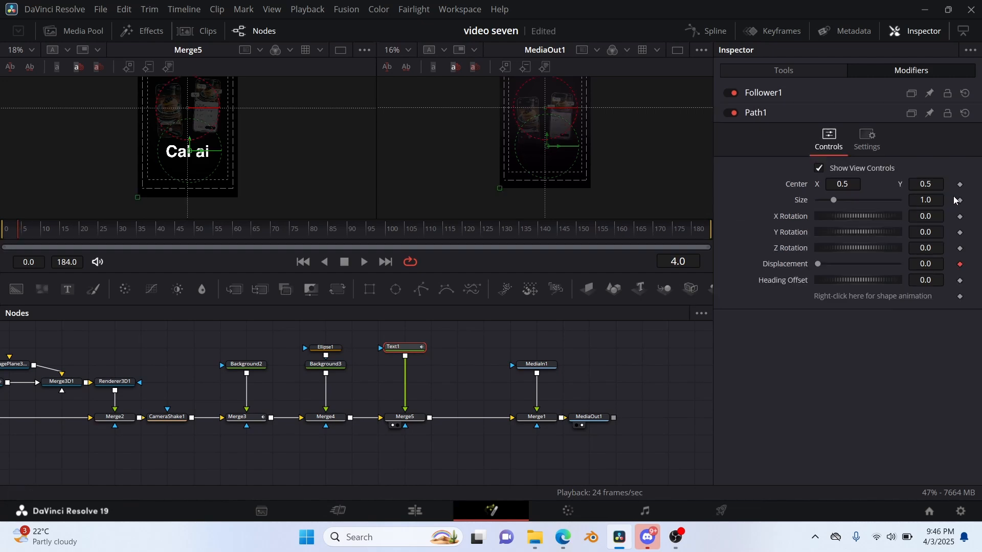
left_click(820, 96)
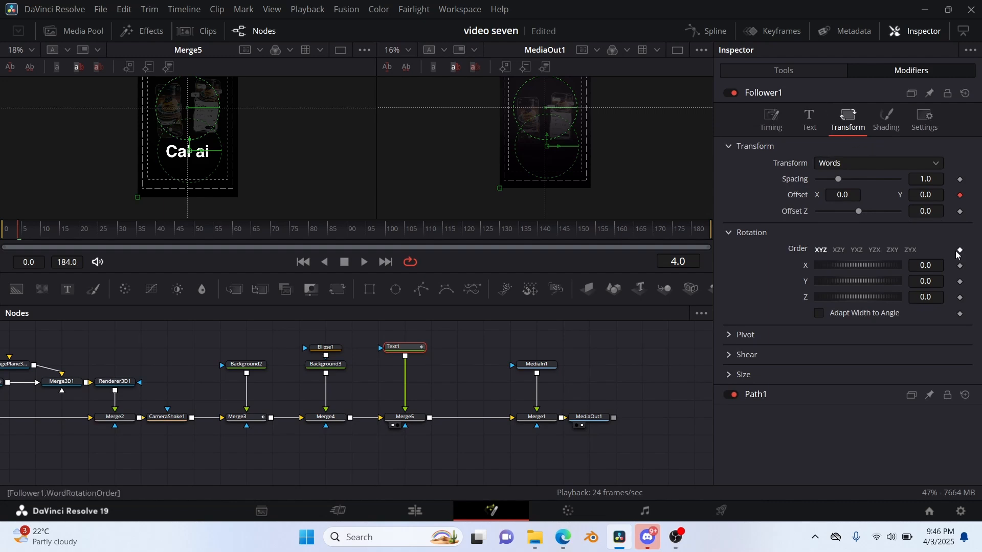
key("Right")
key("Right")
key("Right")
key("Right")
key("Right")
key("Right")
key("Right")
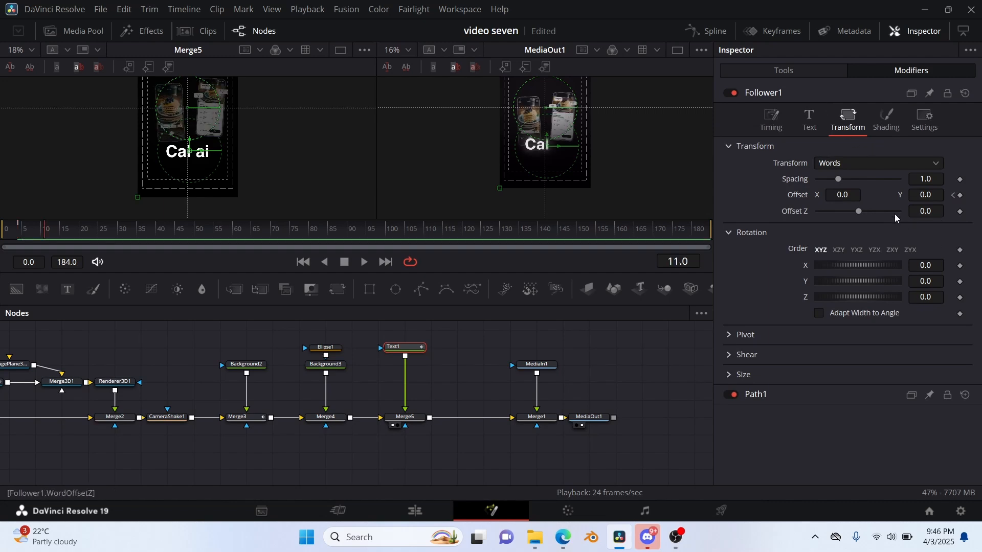
left_click(960, 196)
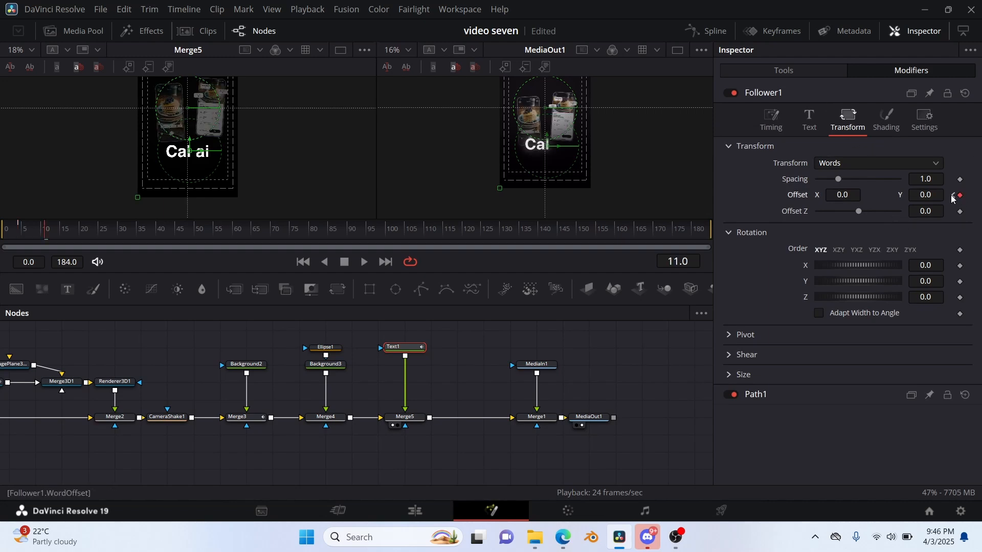
Set the word Offset Y to -0.098 at the frame 4 keyframe and scrub through the rise of the words.
left_click(953, 196)
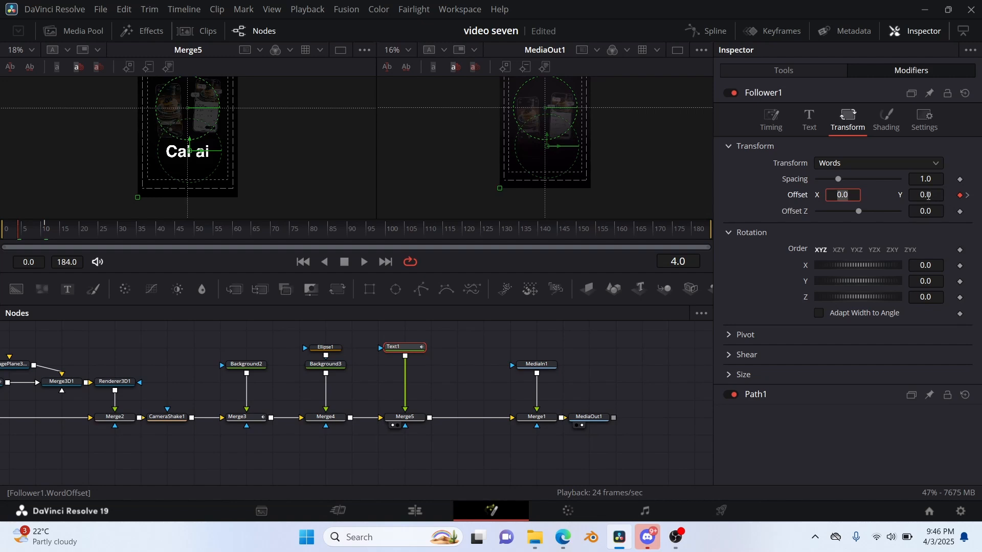
left_click_drag(928, 196, 880, 196)
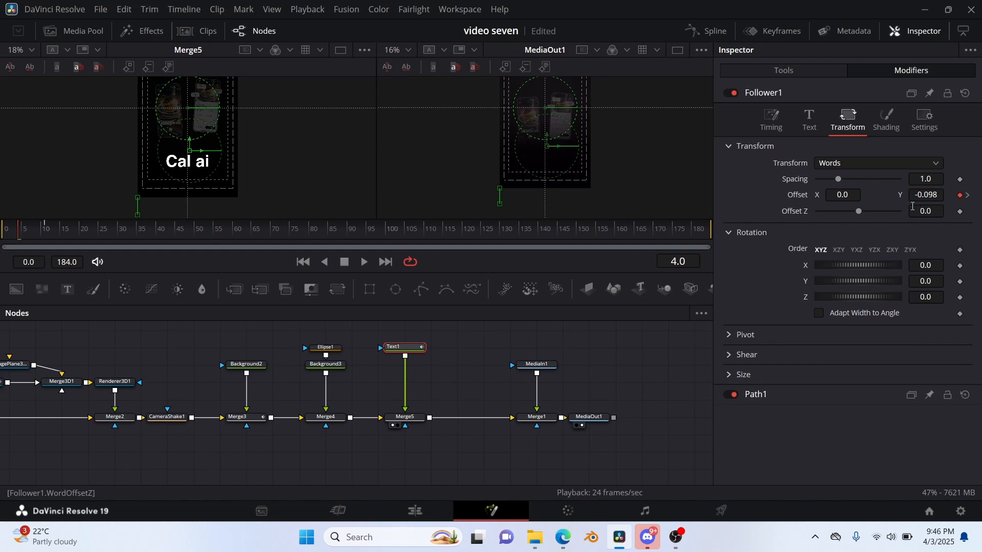
key("Right")
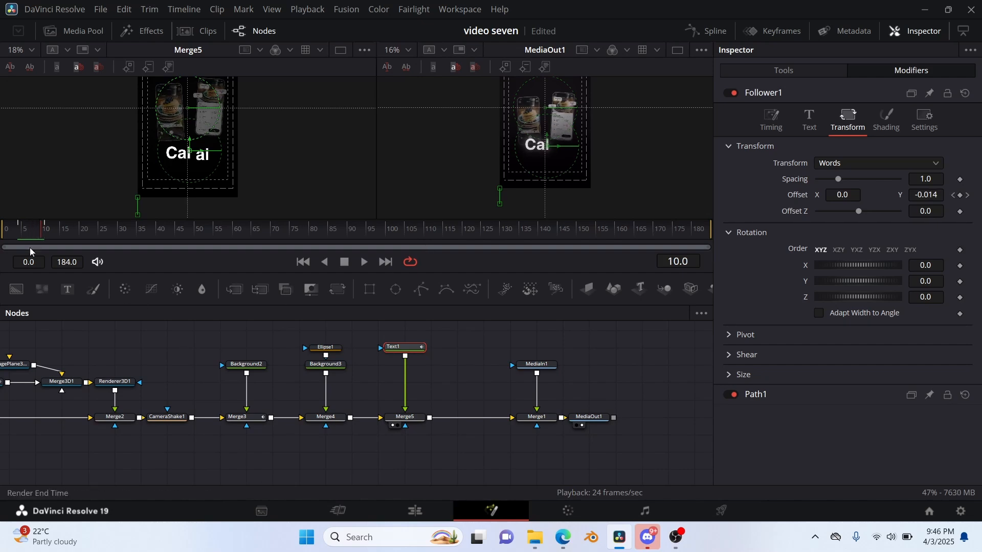
mouse_move(38, 233)
left_mouse_down()
mouse_move(20, 233)
mouse_move(47, 232)
mouse_move(9, 233)
mouse_move(57, 225)
mouse_move(13, 228)
mouse_move(24, 229)
left_mouse_up()
Set Follower1's Delay between characters to 0.39 and scrub through the opening frames to check the word stagger.
left_click(771, 120)
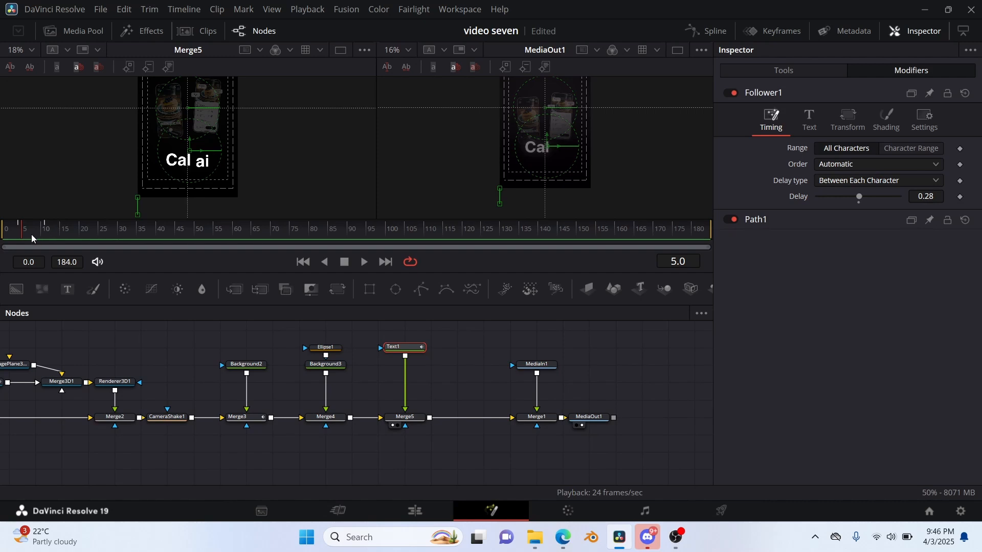
mouse_move(20, 240)
left_mouse_down()
mouse_move(76, 240)
mouse_move(23, 239)
mouse_move(76, 229)
mouse_move(33, 235)
left_mouse_up()
left_click_drag(921, 198, 924, 197)
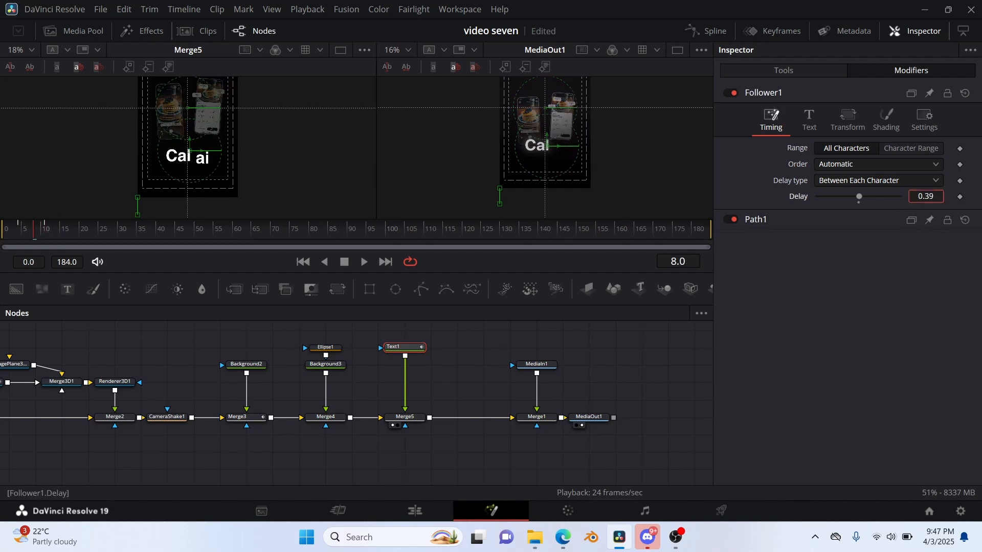
left_click(24, 238)
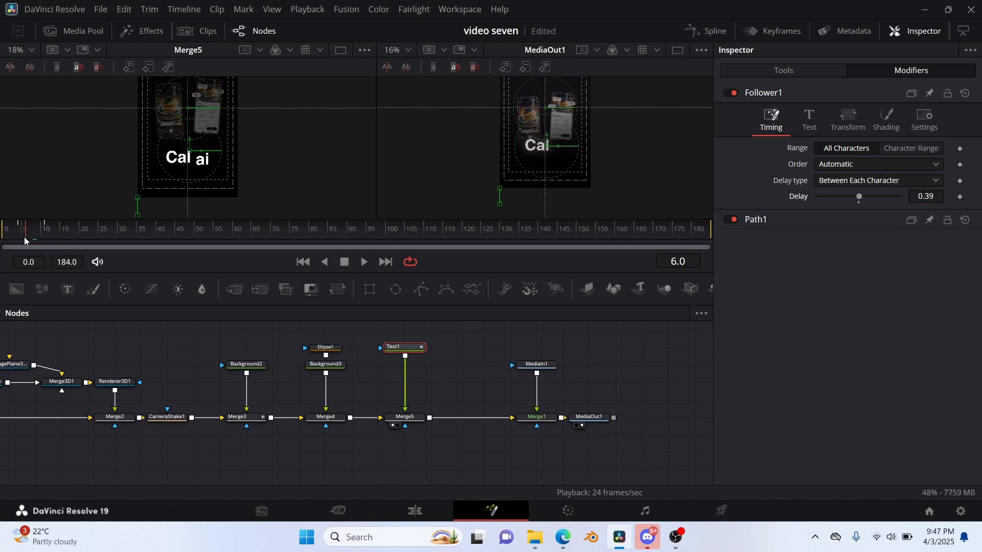
mouse_move(24, 237)
left_mouse_down()
mouse_move(61, 238)
mouse_move(33, 237)
left_mouse_up()
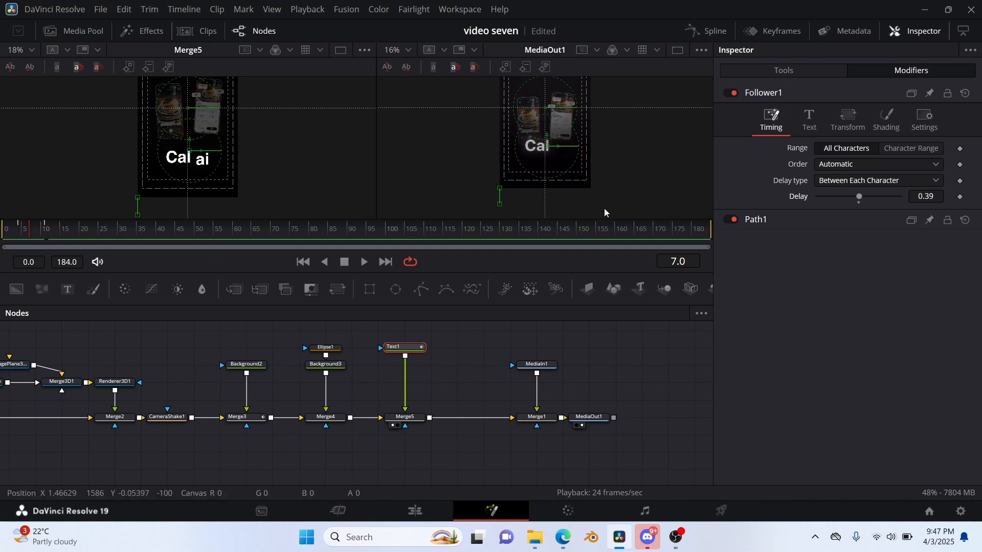
Mask Merge5 with a rectangle about 0.283 wide around "Cal", and chain a duplicate mask into it at Center X 0.671 around "ai".
left_click_drag(369, 289, 404, 418)
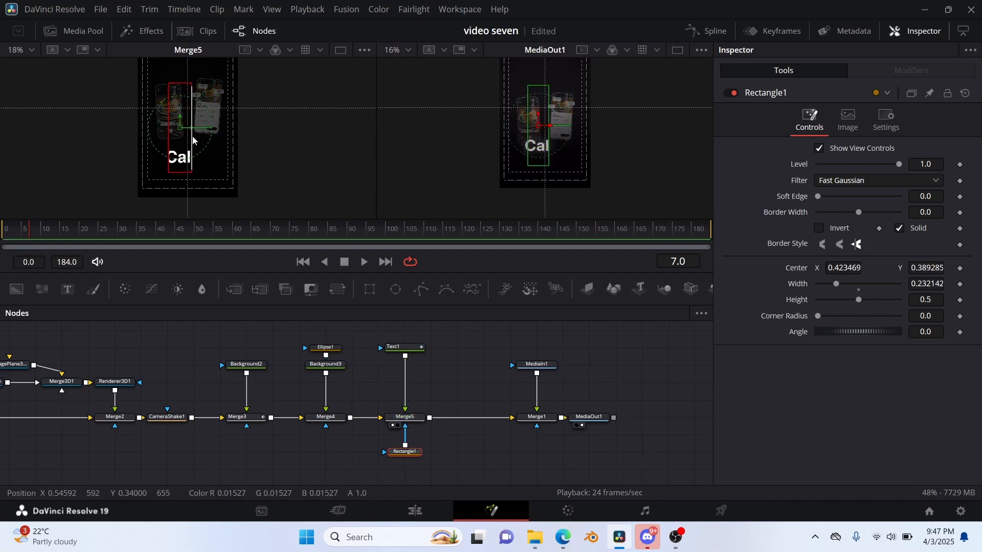
left_click_drag(194, 140, 178, 130)
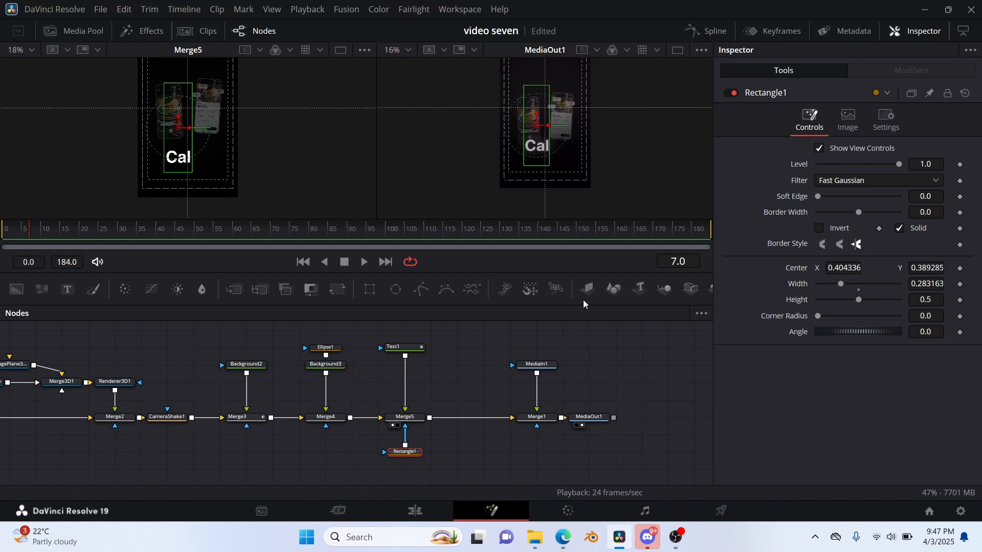
left_click(414, 464)
key("ctrl+v")
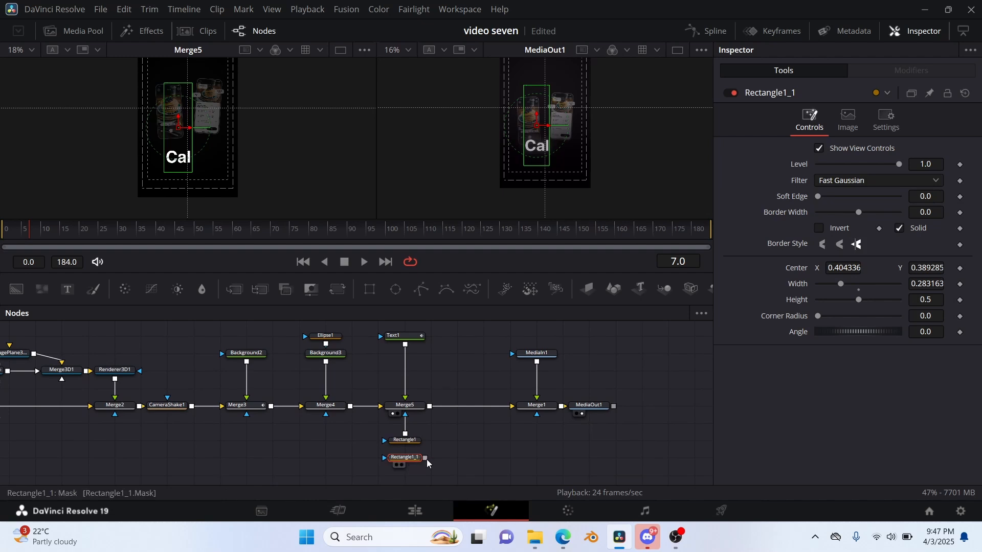
left_click_drag(423, 457, 405, 441)
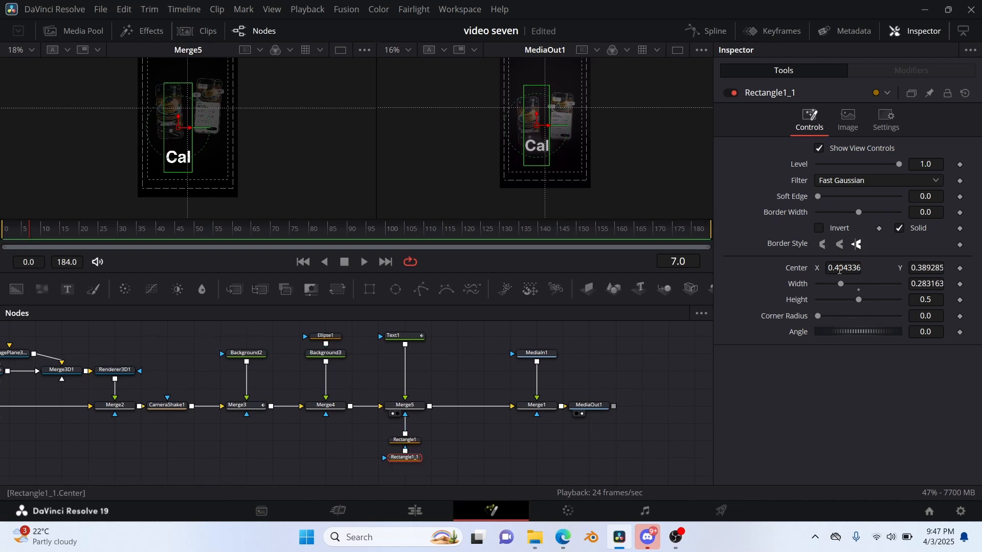
left_click_drag(838, 269, 880, 270)
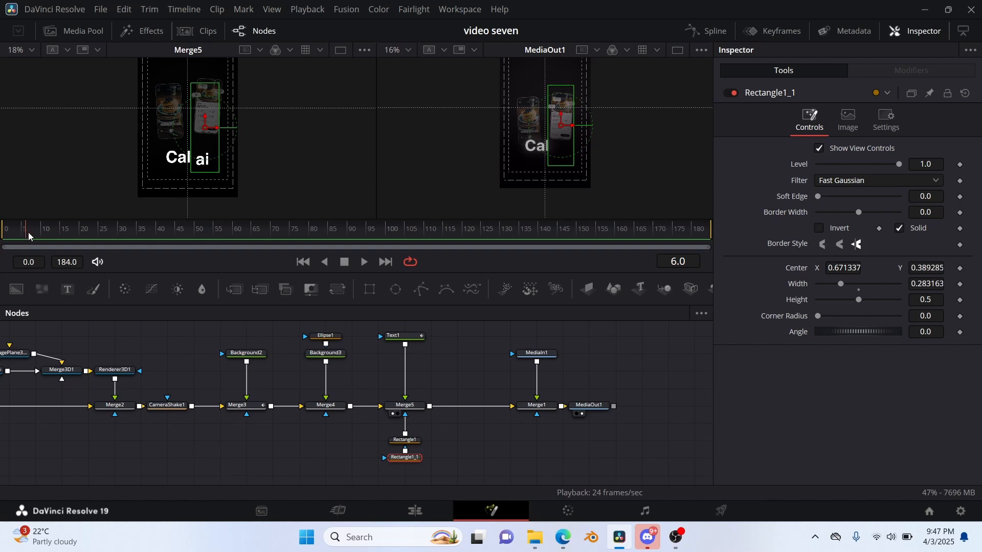
Keyframe Rectangle1's Level from 0.0 at frame 4 to 1.0 at frame 10 to fade in "Cal".
left_click_drag(29, 237, 6, 235)
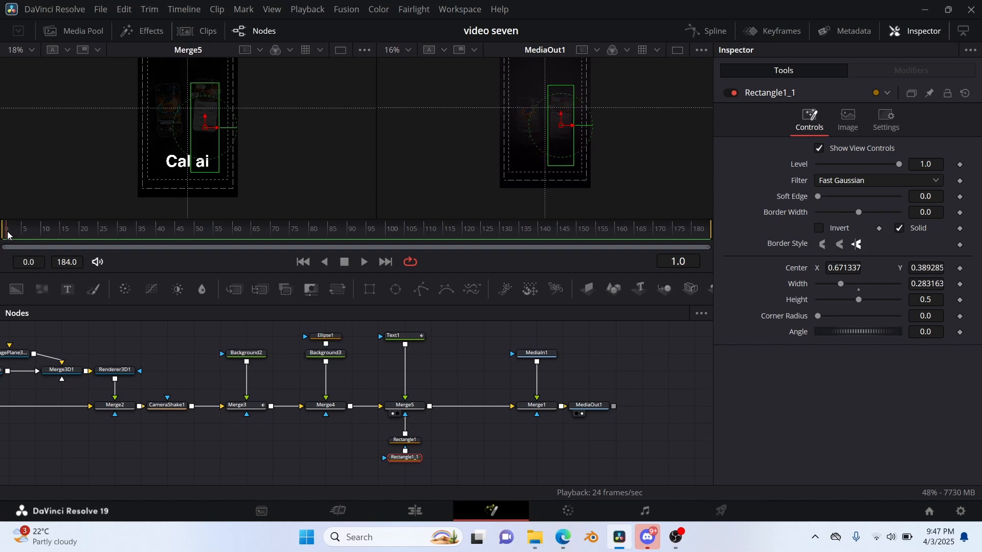
left_click_drag(13, 235, 15, 234)
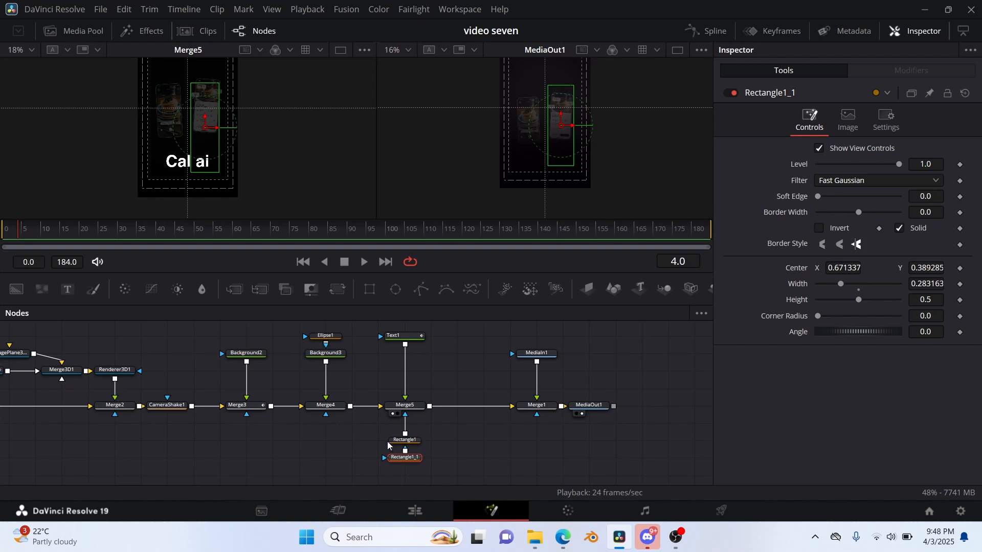
left_click(403, 440)
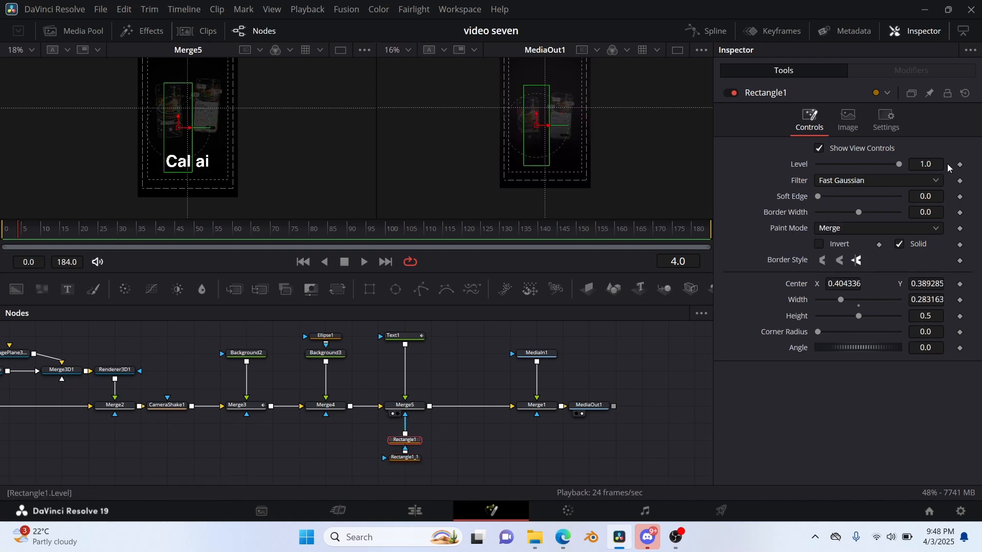
left_click(961, 164)
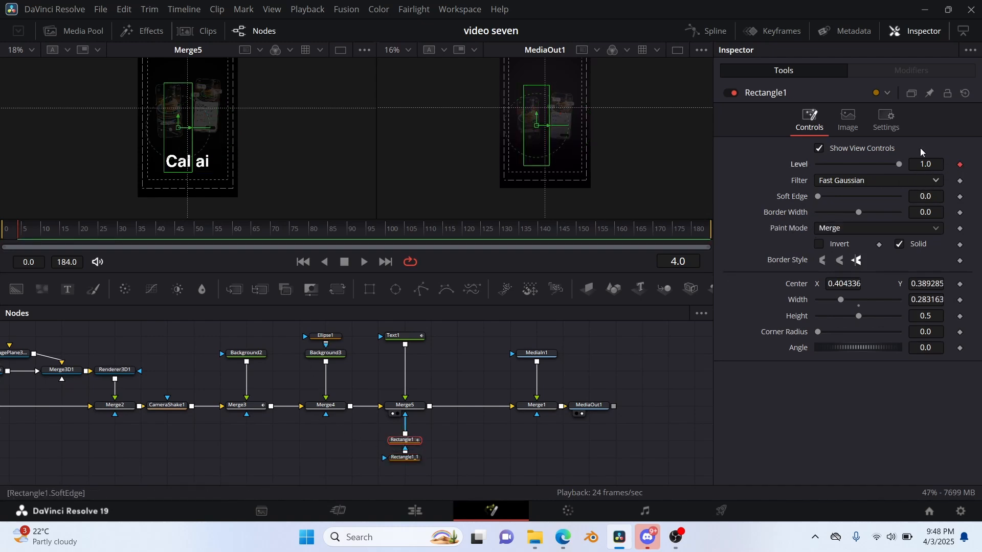
left_click_drag(896, 165, 733, 186)
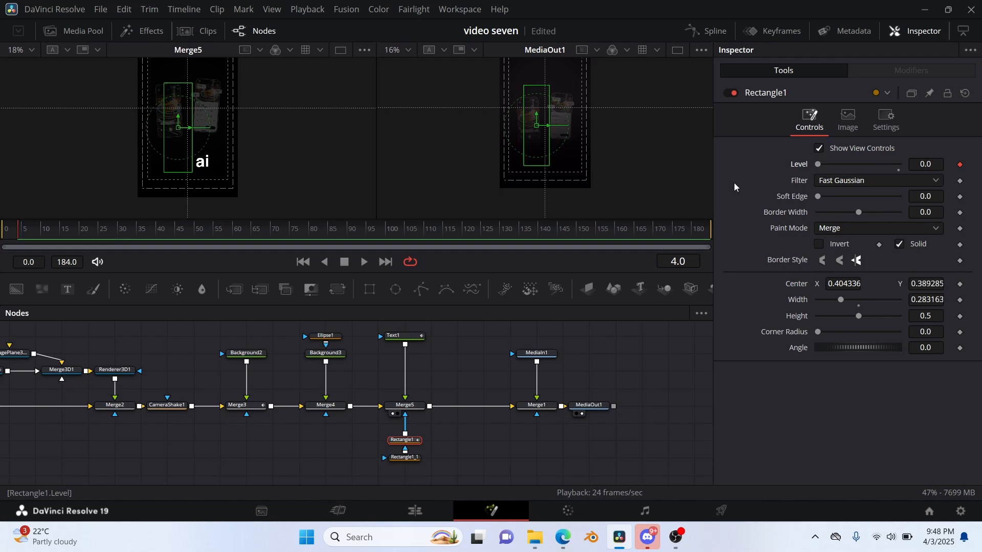
key("space")
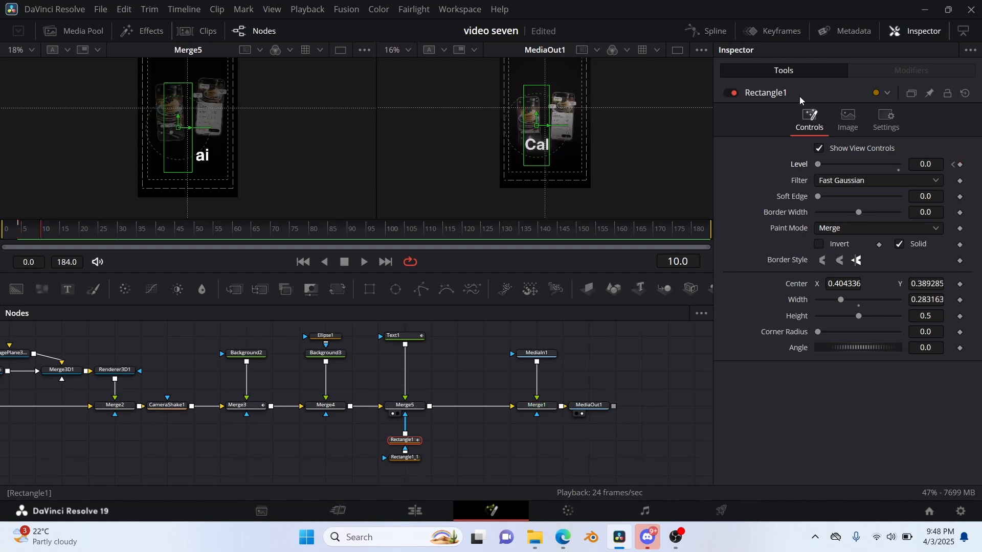
left_click_drag(817, 165, 899, 165)
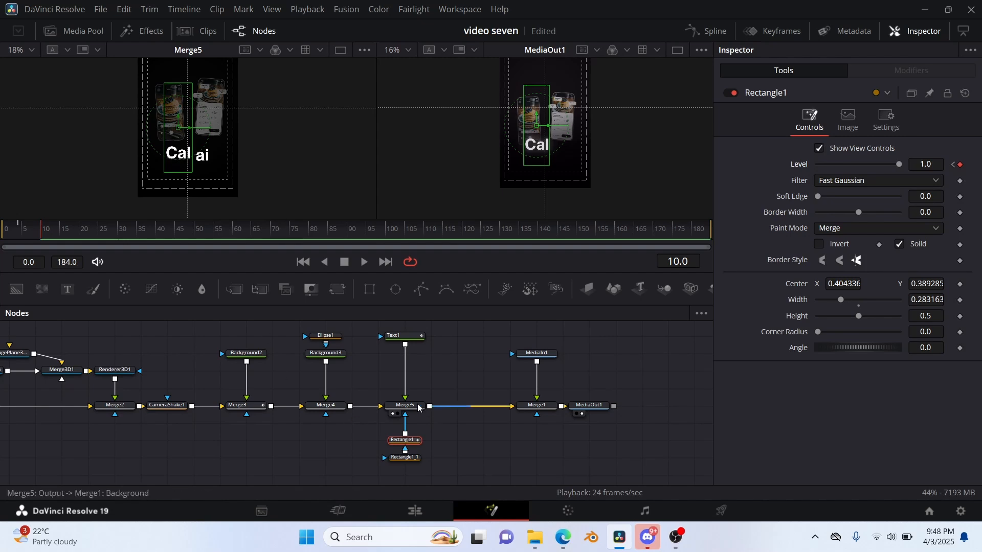
Keyframe Rectangle1_1's Level from 0.0 at frame 12 to 1.0 at frame 16 to fade in "ai", and play back the opening.
left_click(409, 458)
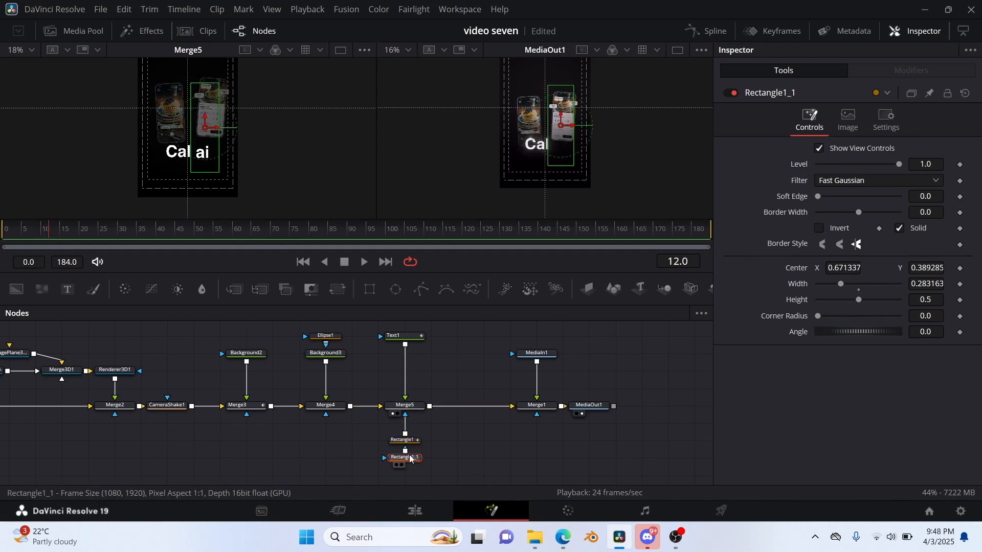
left_click(961, 165)
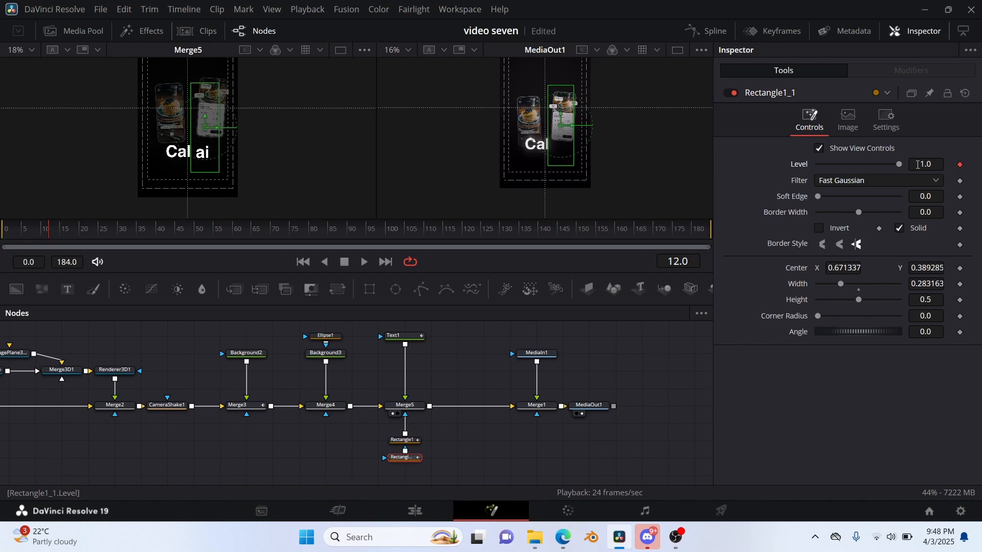
left_click_drag(899, 164, 724, 168)
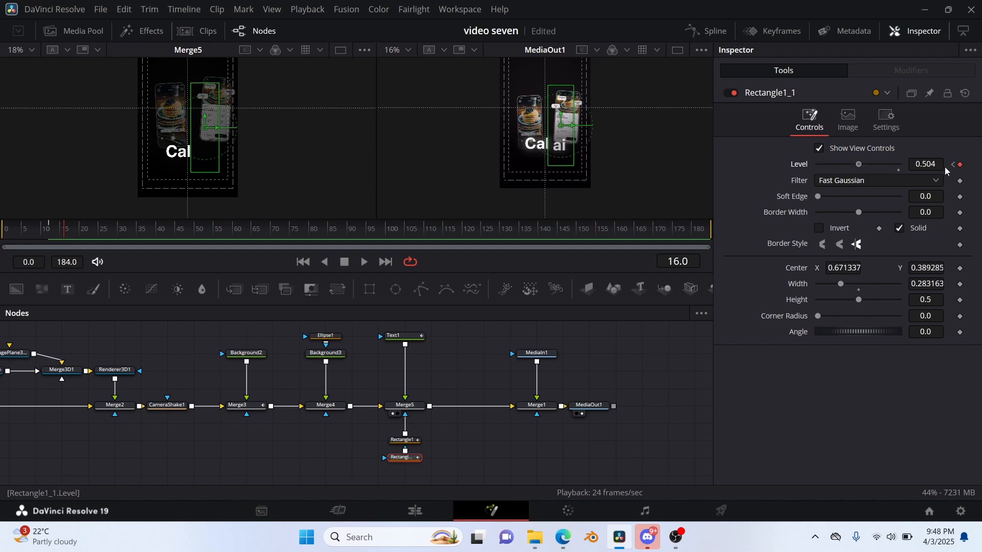
left_click_drag(944, 171, 977, 176)
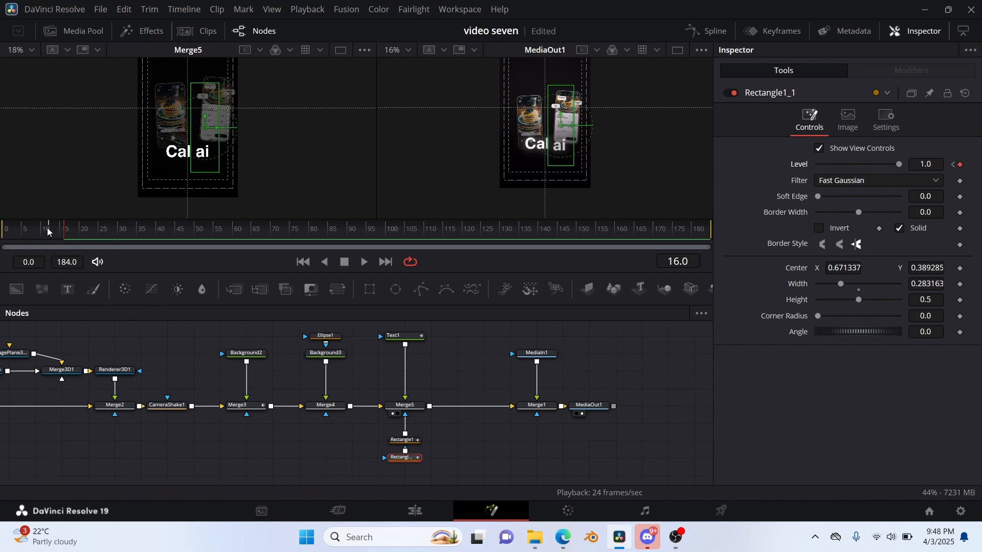
left_click_drag(60, 240, 2, 244)
key("space")
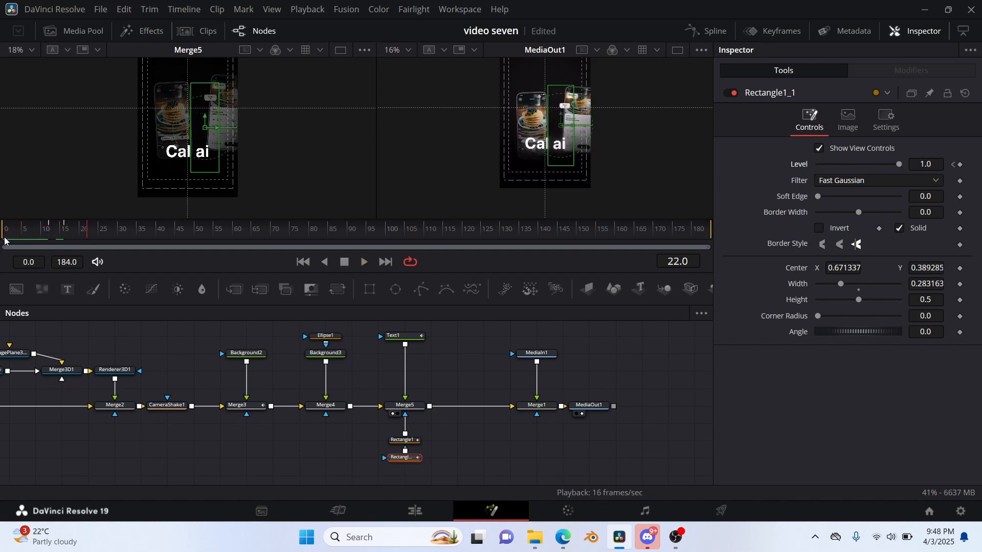
left_click(2, 239)
key("space")
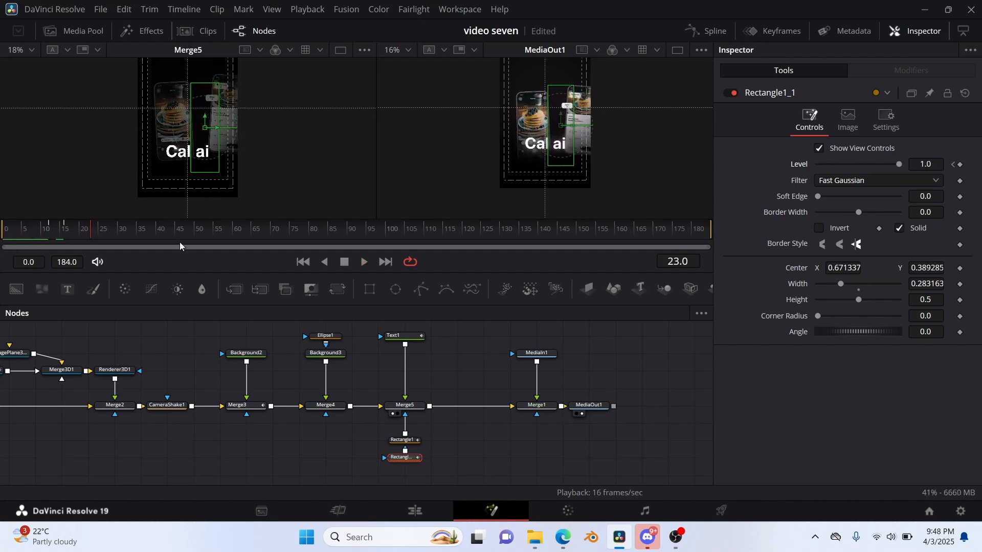
Insert a Glow node between Text1 and Merge5, and play the animation on to frame 57.
left_click(417, 343)
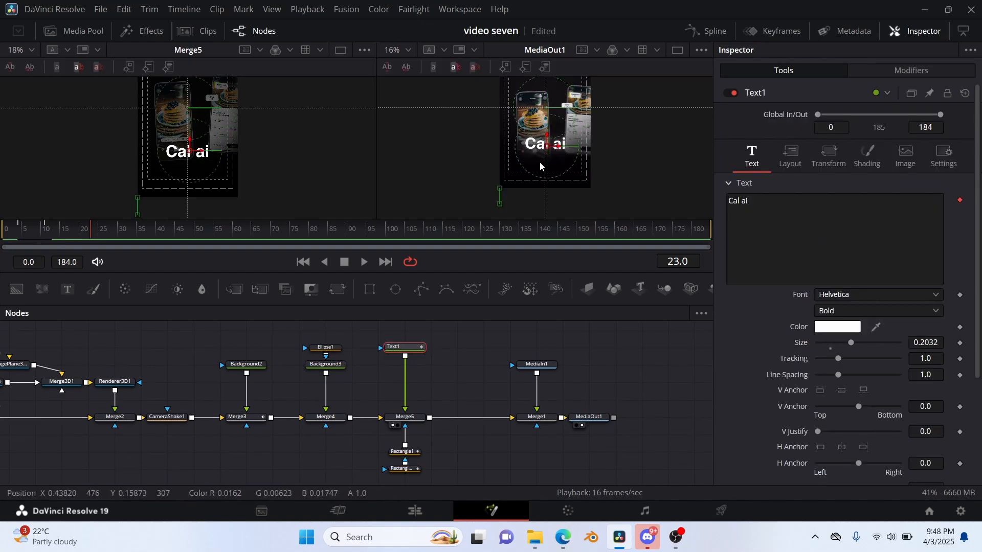
key("shift+space")
type("came")
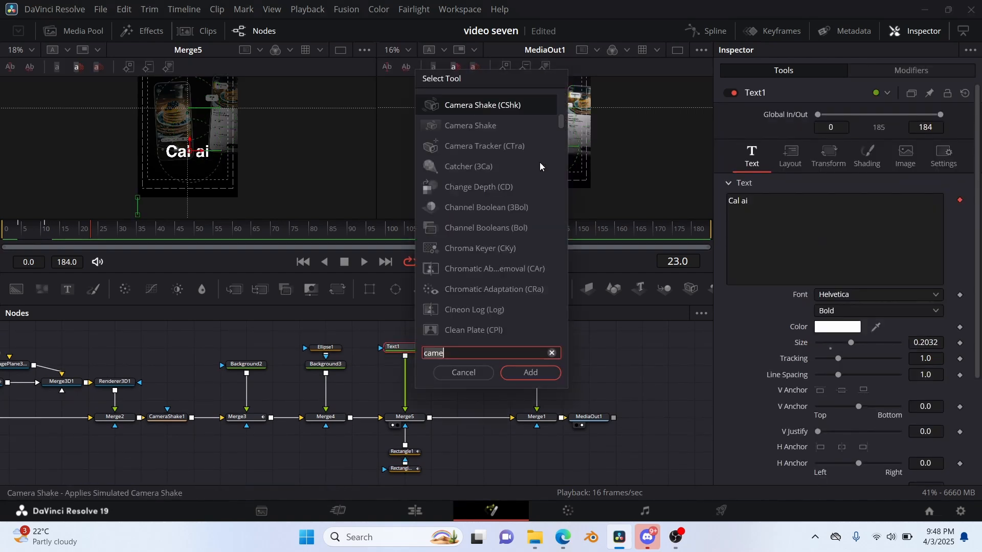
key("BackSpace")
key("BackSpace")
key("BackSpace")
key("BackSpace")
type("glo")
key("Return")
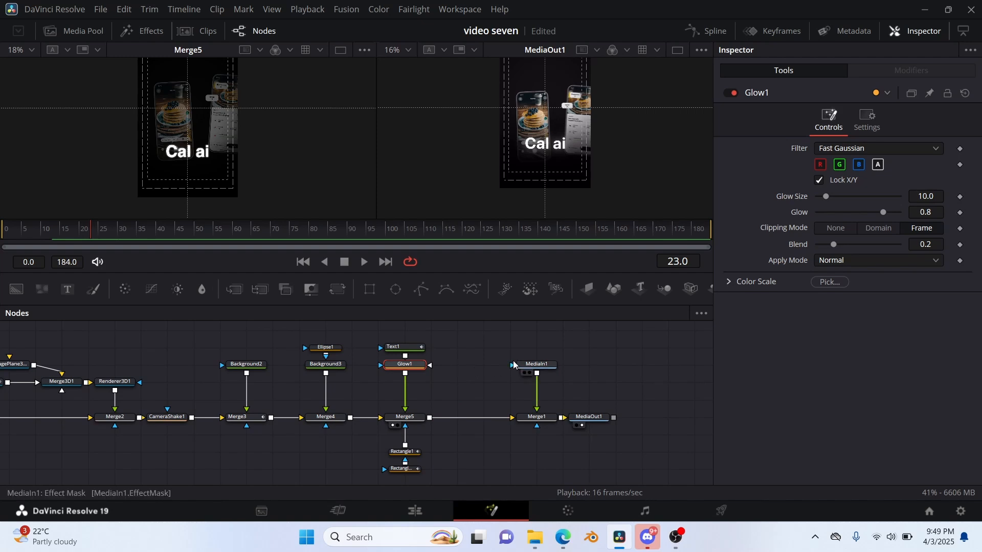
key("space")
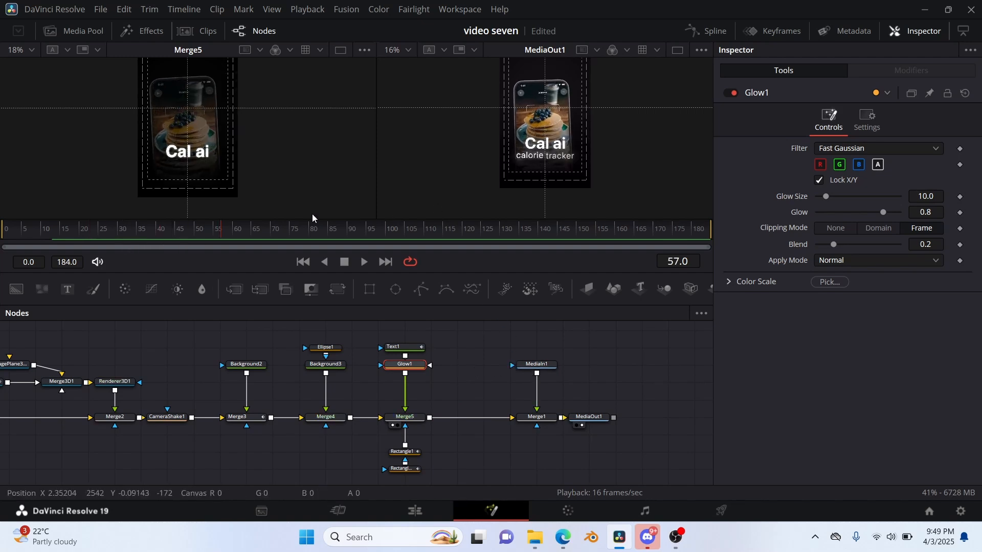
Duplicate the Text1, Glow1, Merge5 and rectangle mask nodes, and insert the copied merge between Merge5 and Merge1.
left_click_drag(400, 334, 420, 474)
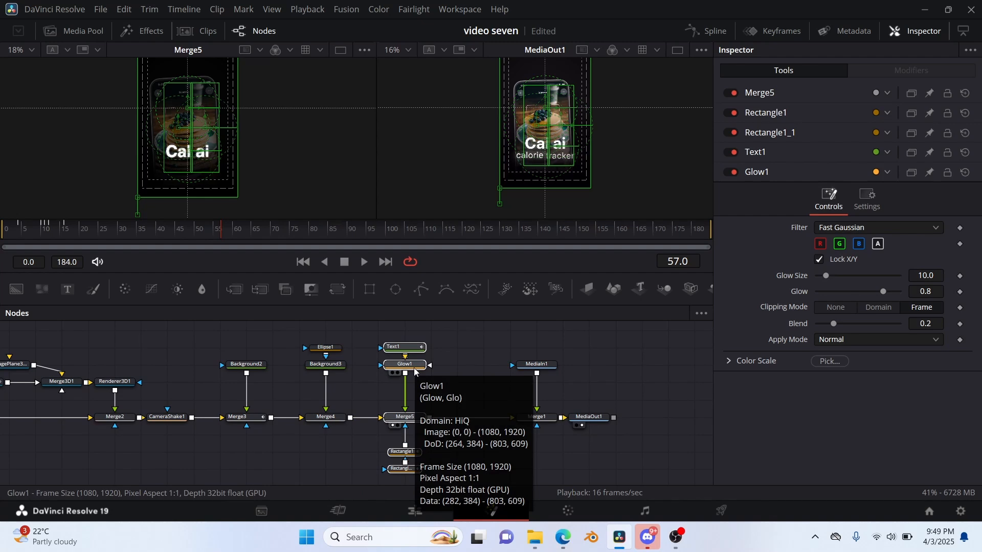
key("ctrl+v")
scroll(409, 434, "down", 2)
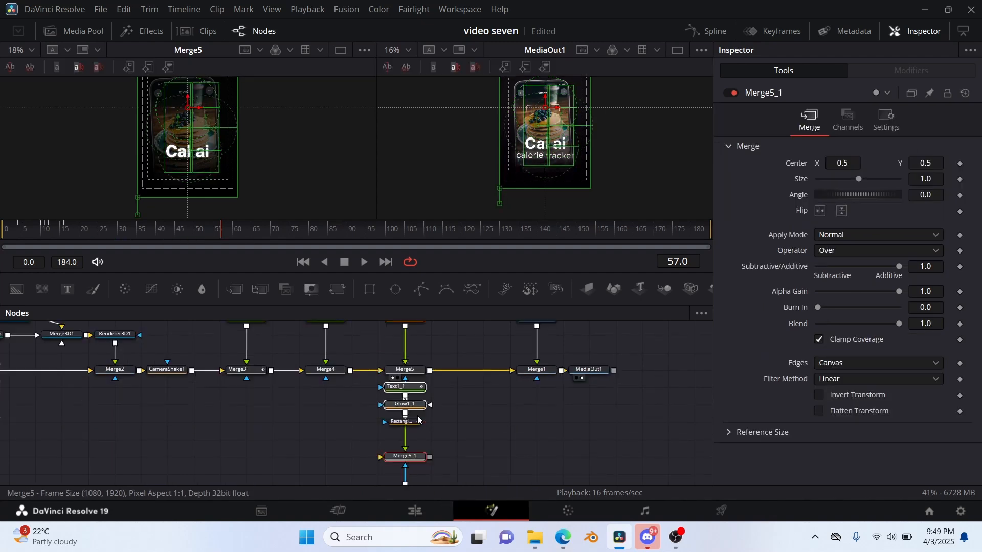
left_click_drag(410, 465, 468, 375)
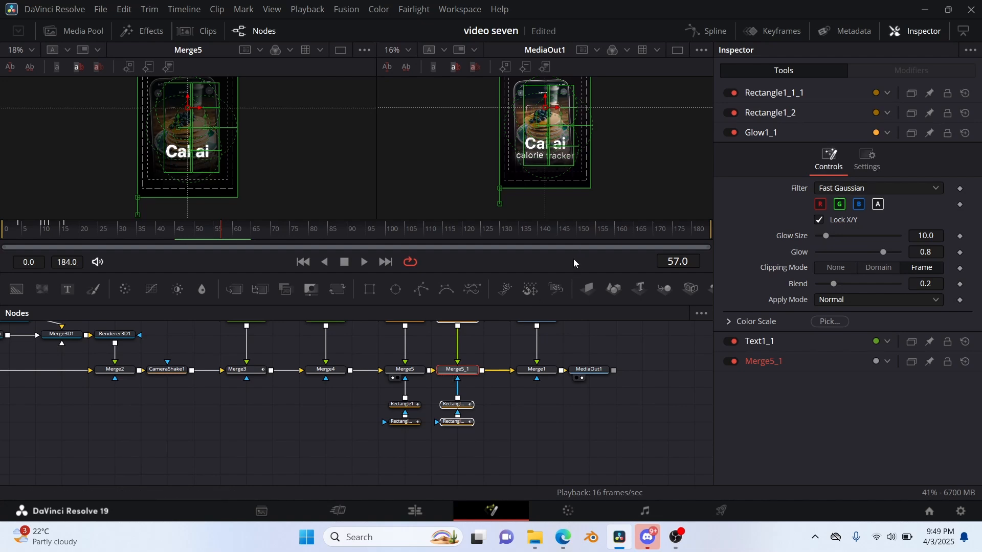
scroll(465, 322, "up", 3)
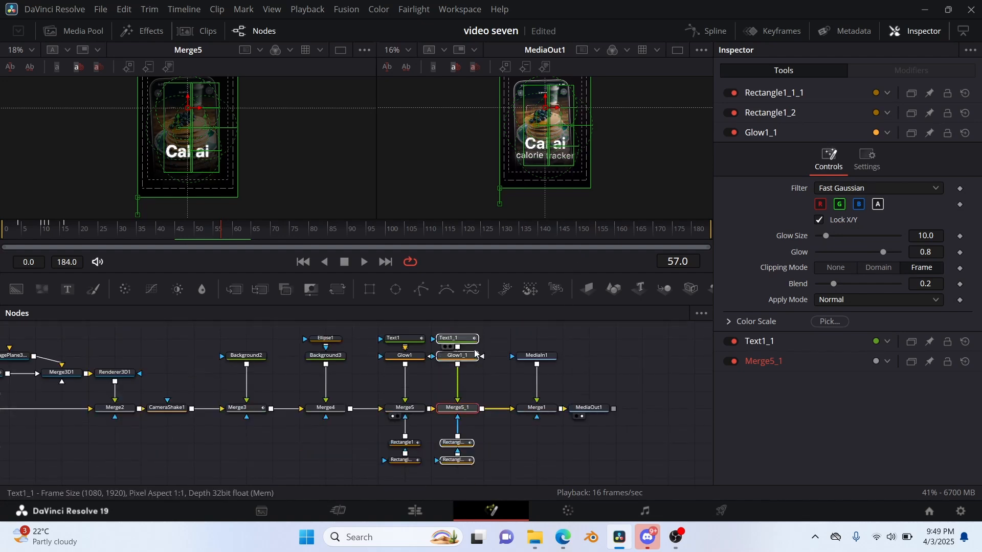
scroll(474, 348, "up", 3)
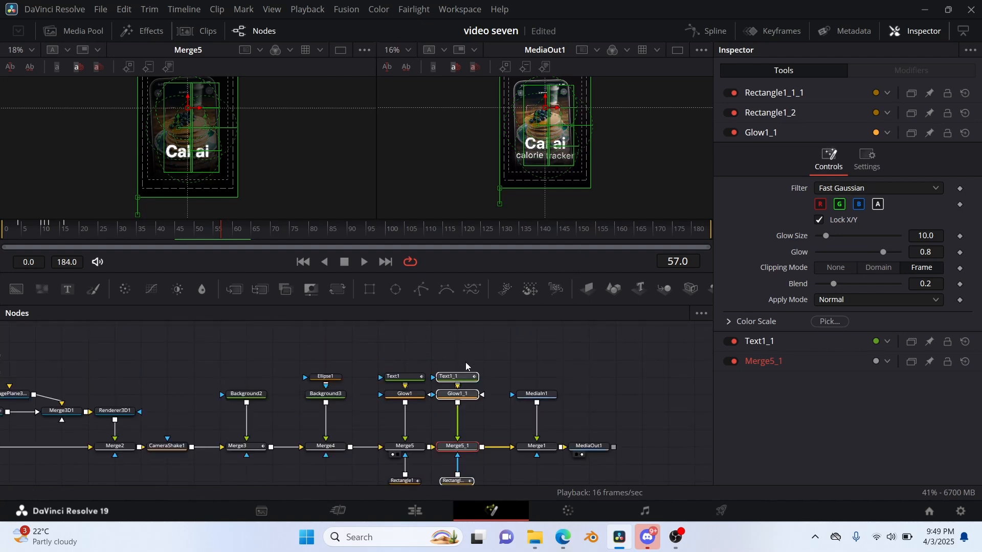
Save the project, show the duplicated nodes' keyframes, and shift Rectangle1_1_1's Level keyframes to start at frame 35.
left_click(468, 377)
left_click(773, 30)
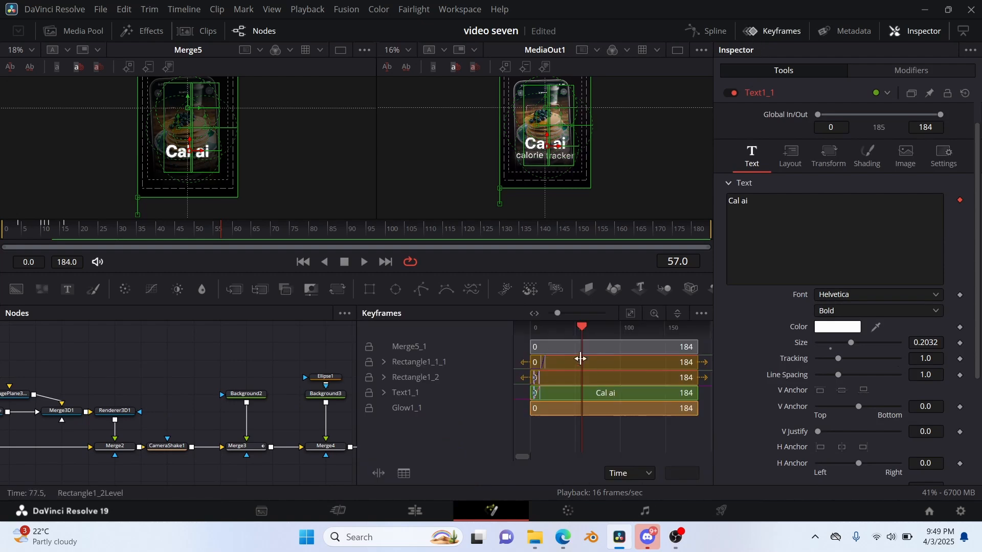
key("ctrl+s")
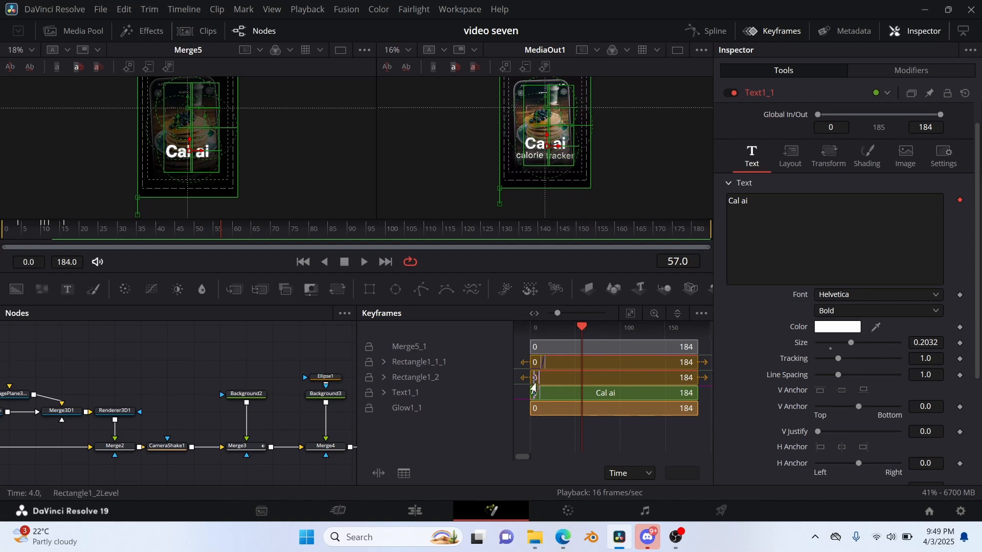
left_click_drag(212, 236, 137, 237)
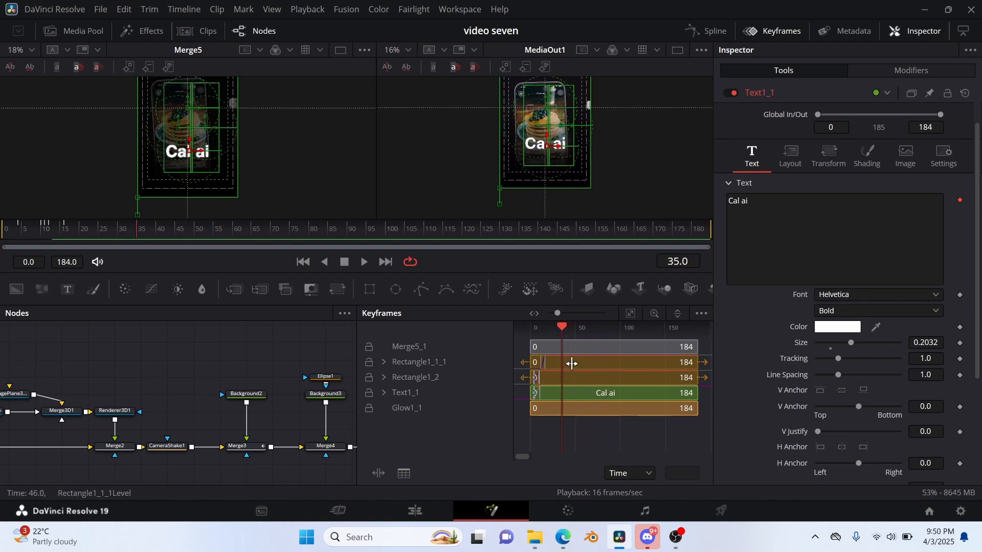
double_click(570, 363)
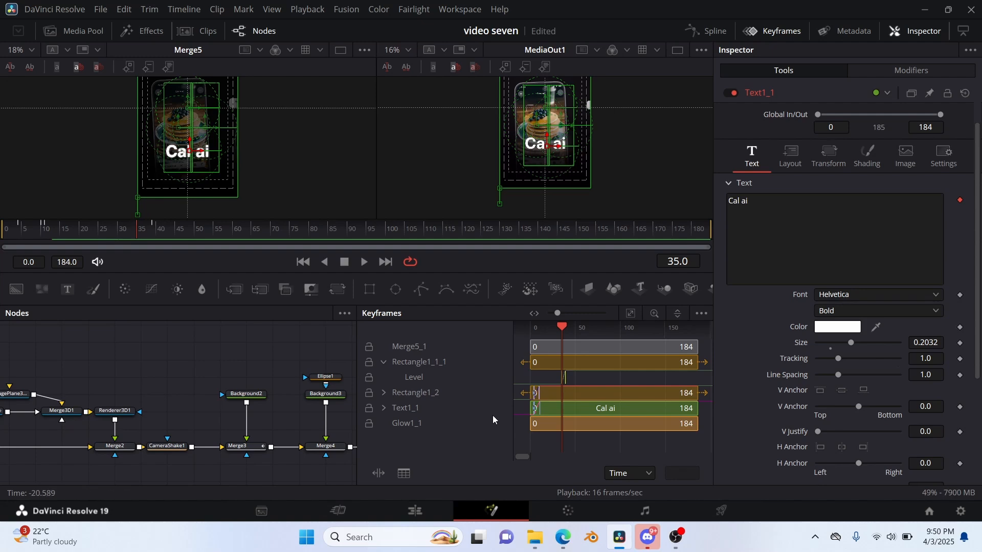
double_click(533, 391)
left_click_drag(138, 238, 157, 246)
left_click(558, 383)
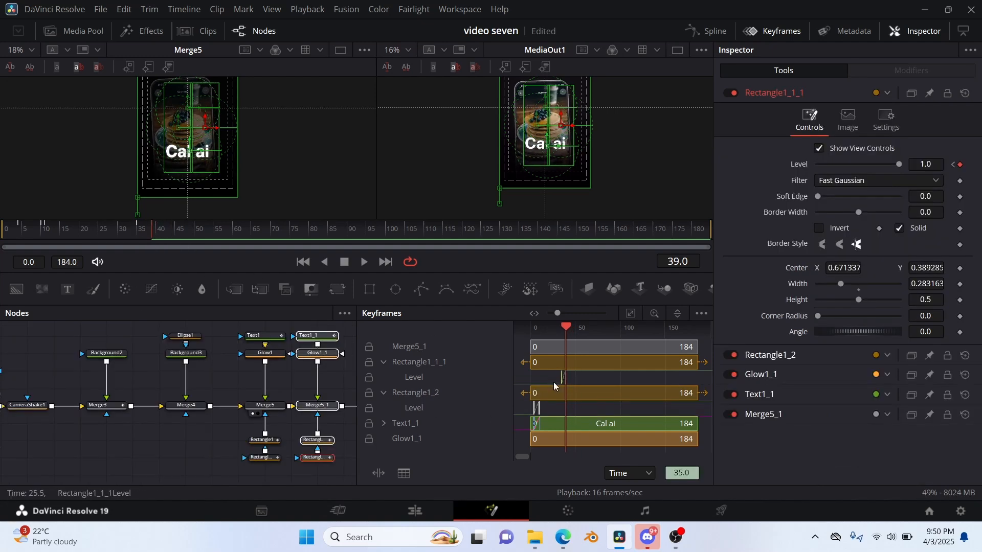
Reposition Rectangle1_1_1's Level keyframes to run from frame 39 to frame 43.
left_click_drag(612, 383, 556, 380)
left_click_drag(118, 240, 152, 241)
left_click_drag(579, 387, 529, 378)
left_click_drag(542, 378, 568, 379)
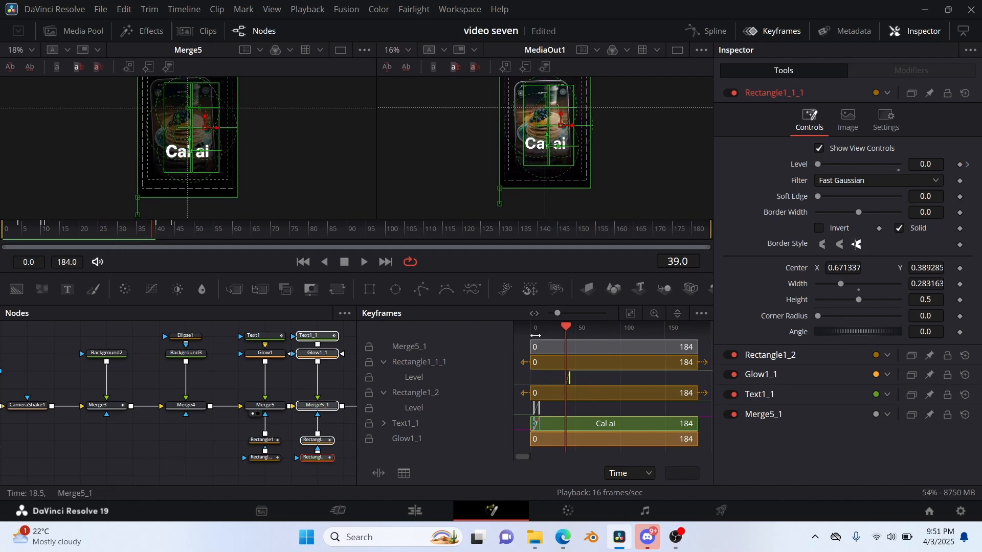
left_click_drag(160, 240, 158, 241)
key("Left")
left_click_drag(546, 380, 545, 380)
left_click_drag(570, 381, 570, 381)
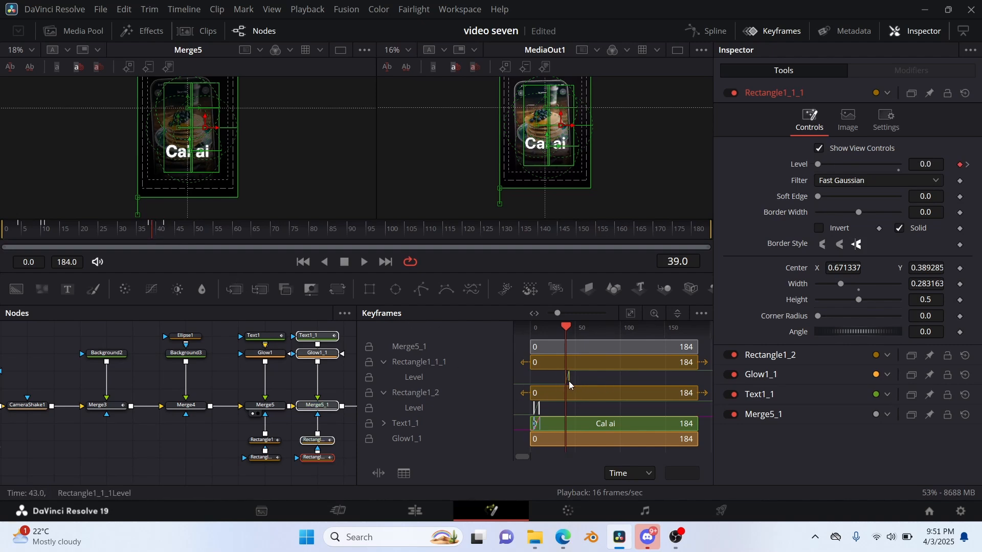
key("Right")
key("Right")
key("Right")
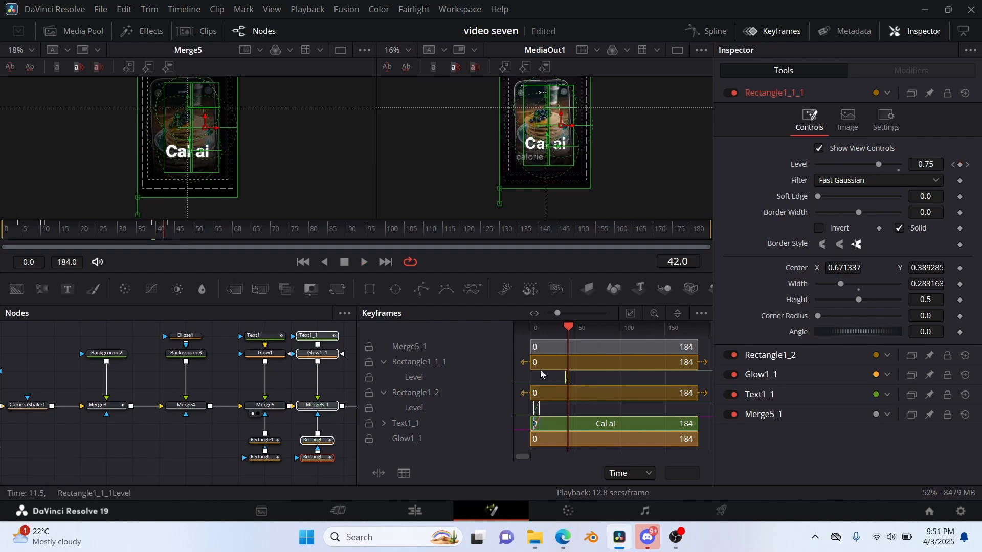
Move Rectangle1_2's Level keyframes to run from frame 48 to frame 54.
left_click_drag(171, 239, 192, 240)
left_click_drag(551, 414, 524, 406)
left_click_drag(538, 411, 578, 412)
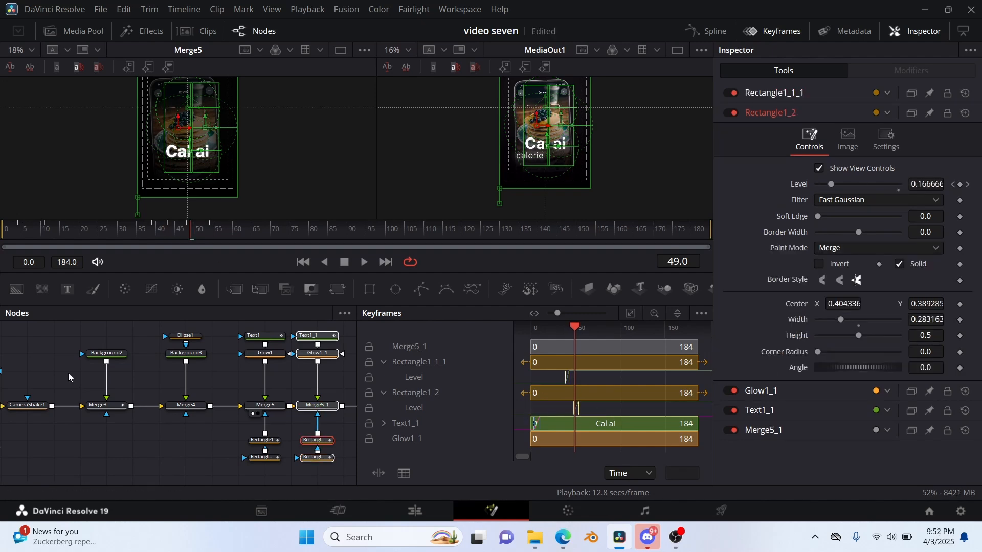
Expand Text1_1's keyframes and move its Word Offset displacement keyframes to start at frame 40.
left_click_drag(190, 235, 152, 239)
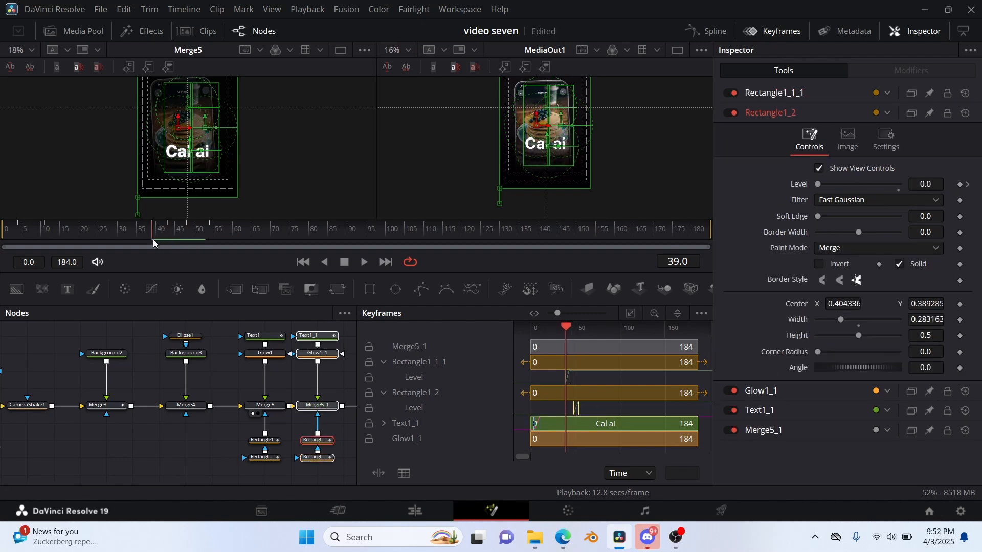
left_click(383, 424)
left_click_drag(590, 435, 516, 443)
left_click_drag(536, 439, 566, 448)
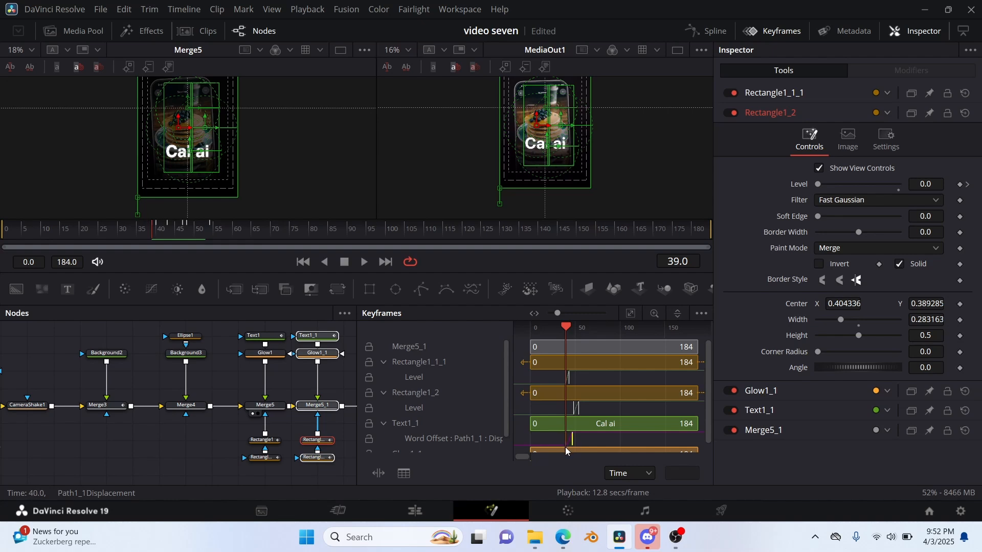
Bring up Text1_1's Displacement curve in the Spline editor and shift its keyframes to start at frame 39.
left_click(707, 32)
left_click(168, 474)
left_click(773, 31)
left_click(707, 31)
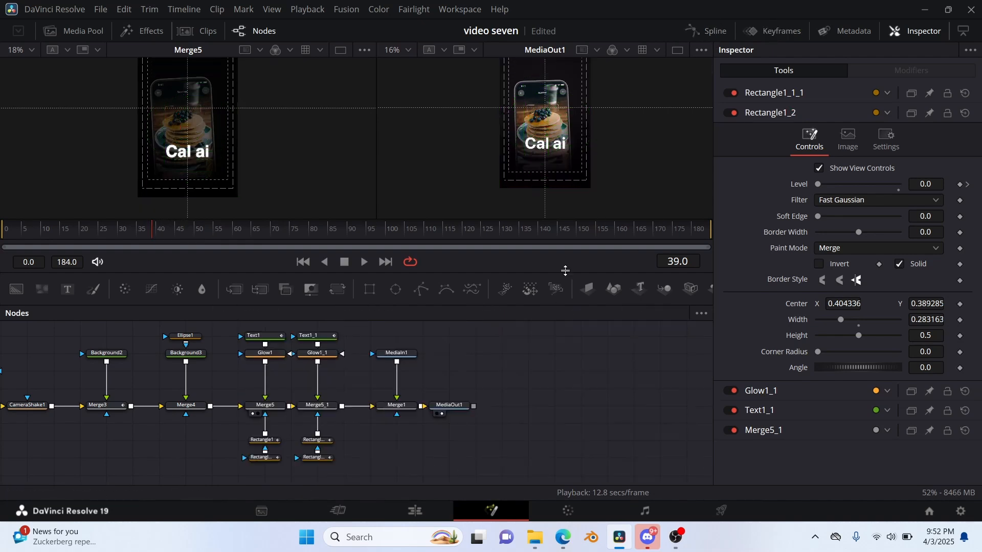
left_click(313, 336)
left_click(706, 32)
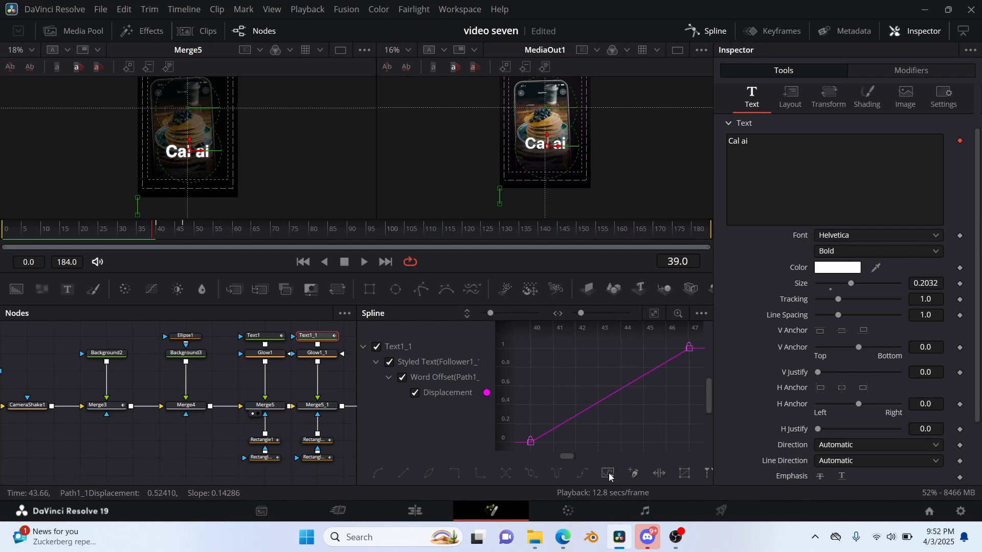
left_click(706, 32)
Replace Text1_1's text with "calorie tracker" and preview Merge5_1 at frame 58.
left_click(781, 147)
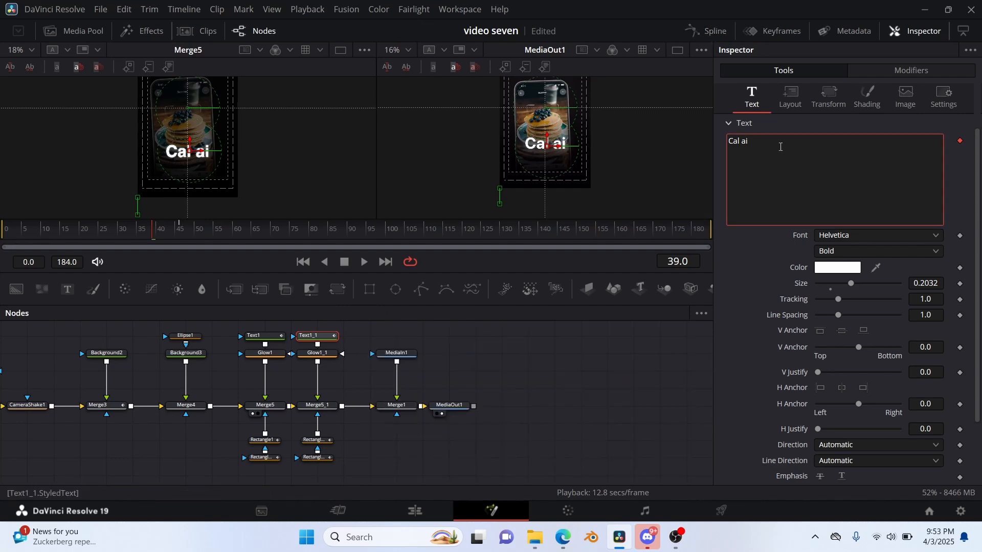
key("BackSpace")
key("BackSpace")
key("BackSpace")
key("BackSpace")
key("BackSpace")
left_click(226, 230)
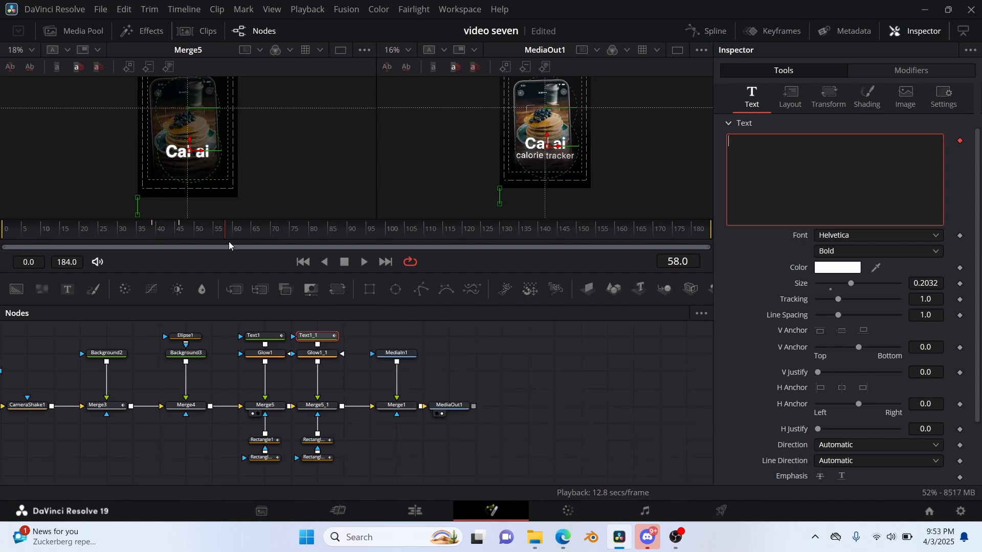
left_click(305, 414)
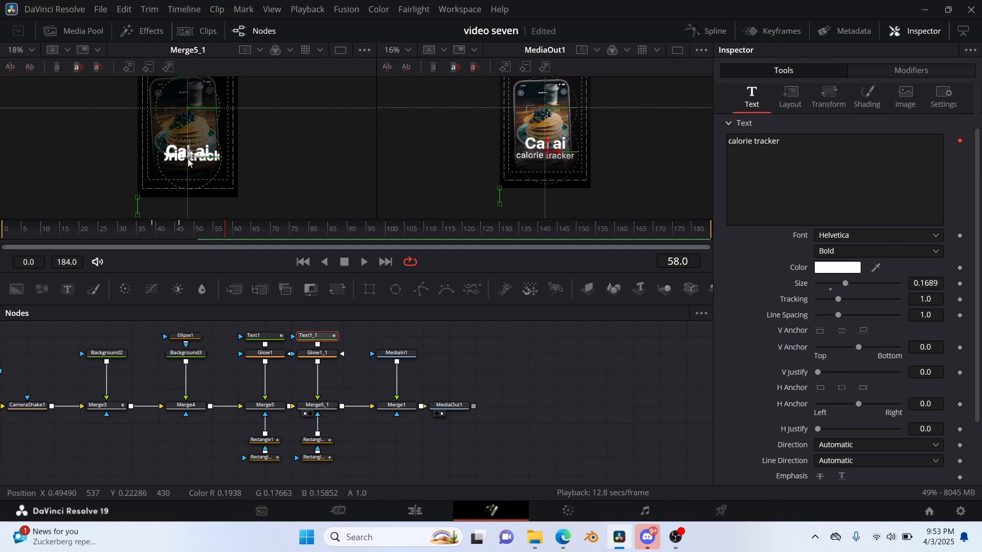
Set the "calorie tracker" text to the Regular font style and a size of 0.1095.
left_click(878, 251)
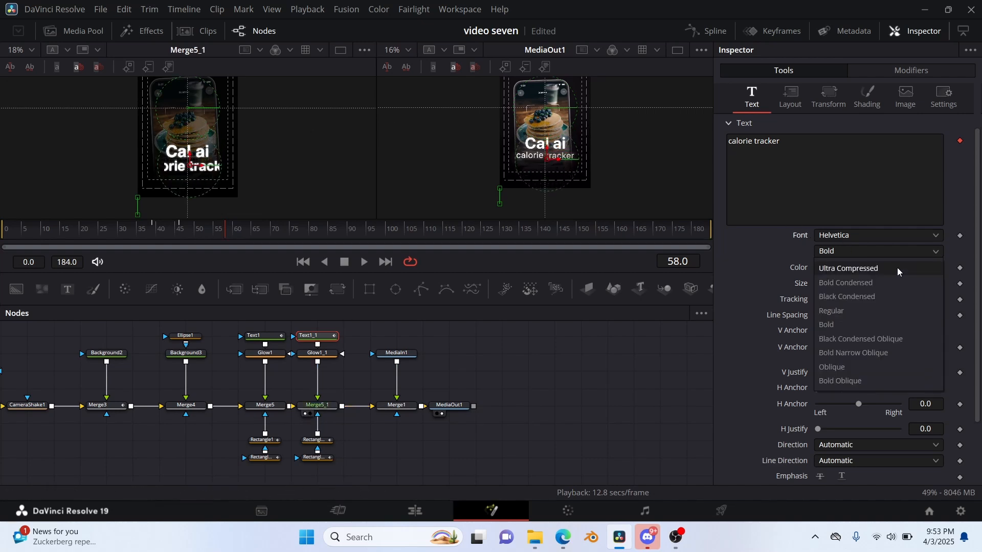
left_click(849, 309)
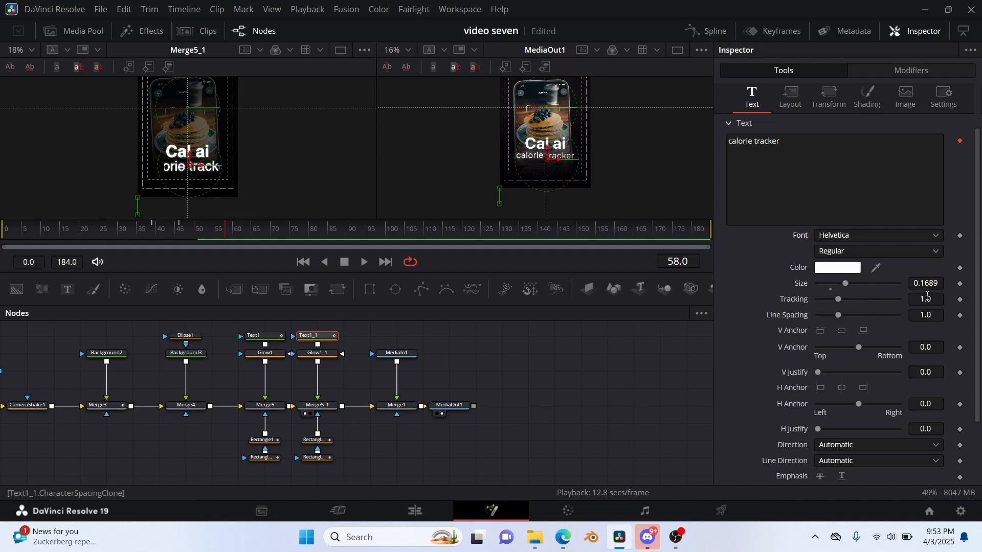
left_click_drag(930, 285, 895, 285)
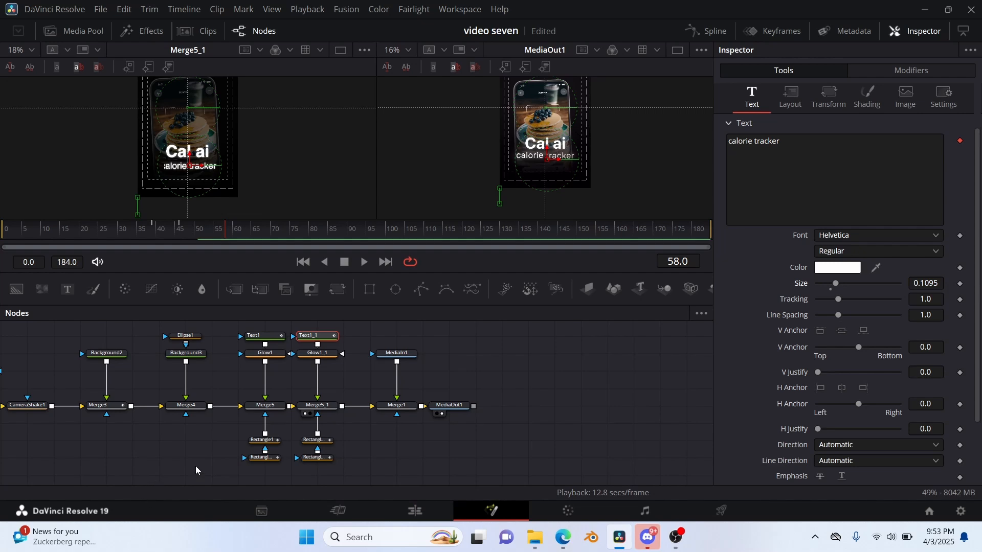
Move the Rectangle1_2 mask over "calorie" at about Center X 0.353, Y 0.379.
left_click(317, 439)
left_click_drag(177, 134, 172, 134)
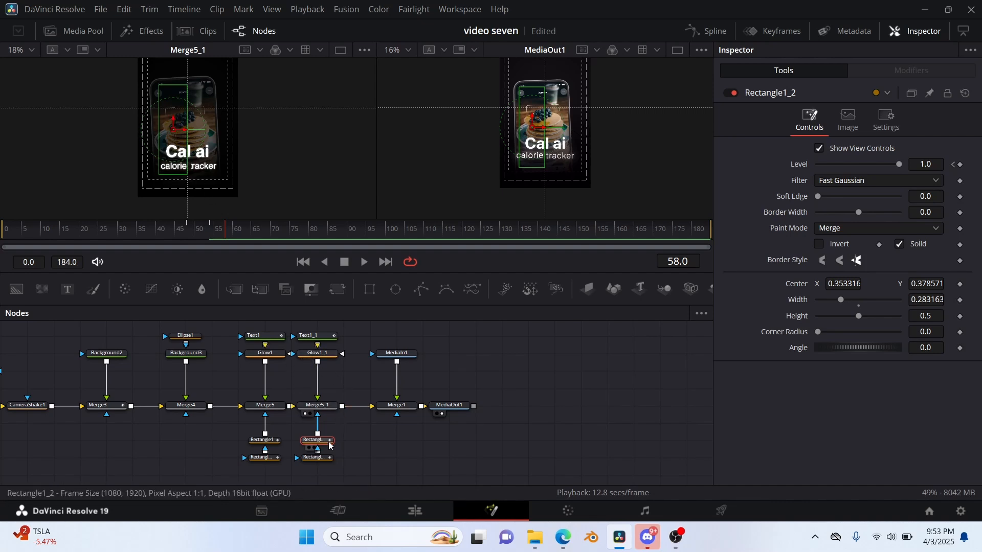
Widen the Rectangle1_1_1 mask to about 0.347, move it over "calorie" at about Center X 0.331, Y 0.393, and preview frame 49.
left_click(317, 457)
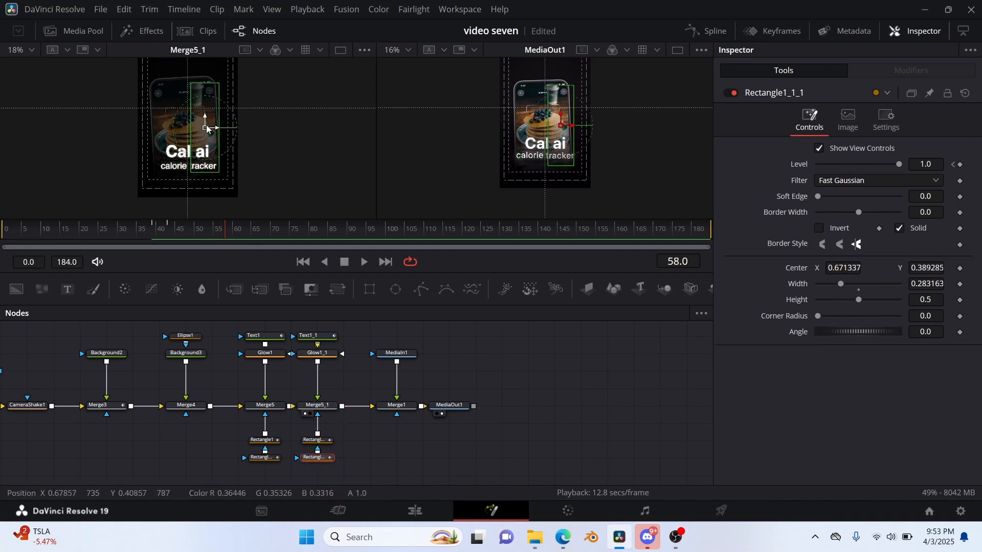
left_click_drag(206, 131, 204, 130)
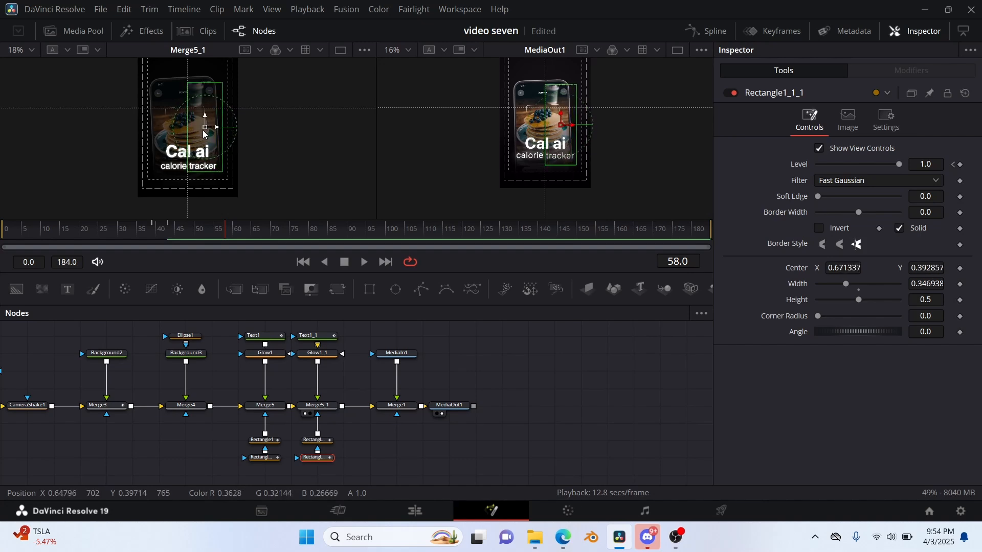
left_click(187, 232)
mouse_move(186, 235)
left_mouse_down()
mouse_move(160, 233)
mouse_move(213, 233)
mouse_move(106, 233)
mouse_move(191, 230)
left_mouse_up()
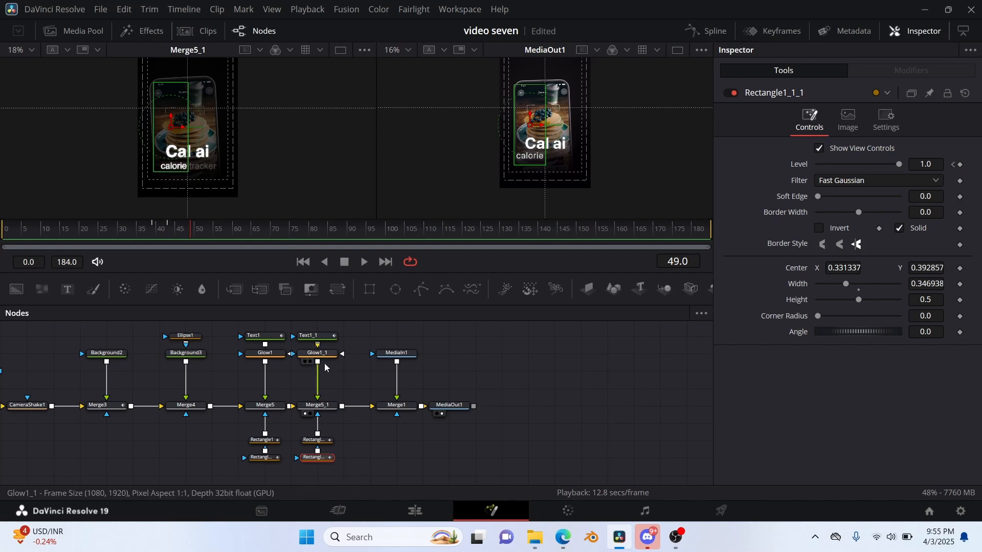
Smooth the Displacement curves of Text1 and Text1_1 together in the Spline editor and scrub the composition to frame 166.
left_click_drag(238, 327, 346, 351)
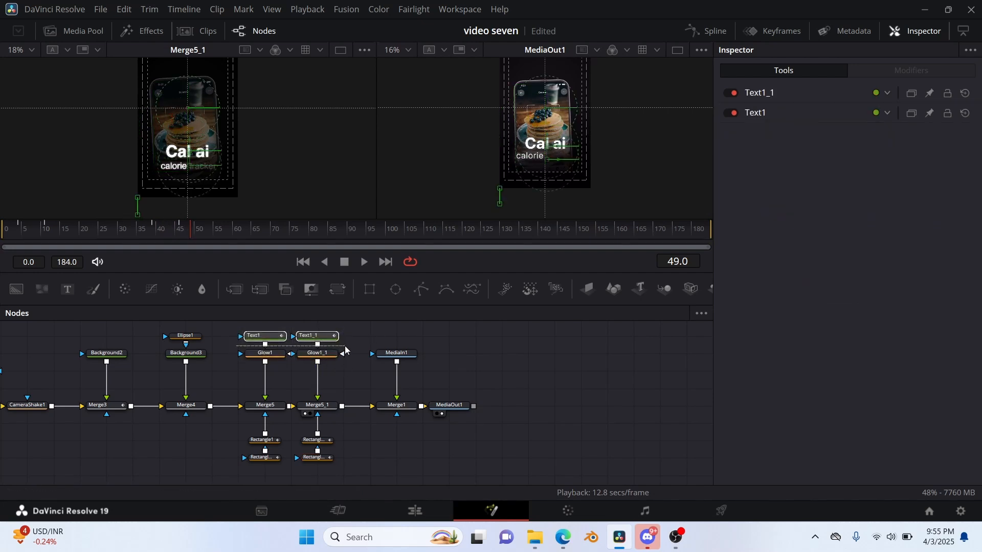
left_click(706, 32)
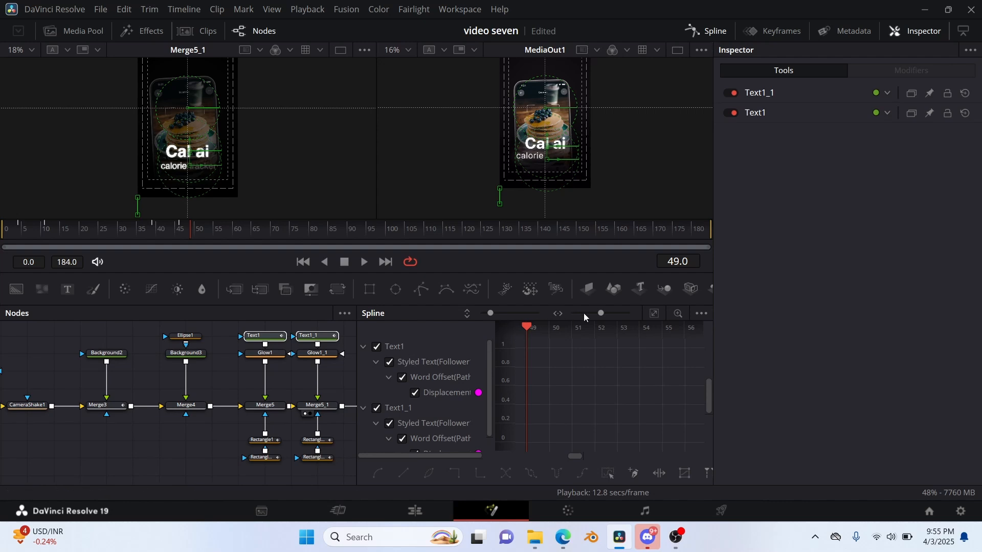
left_click(654, 313)
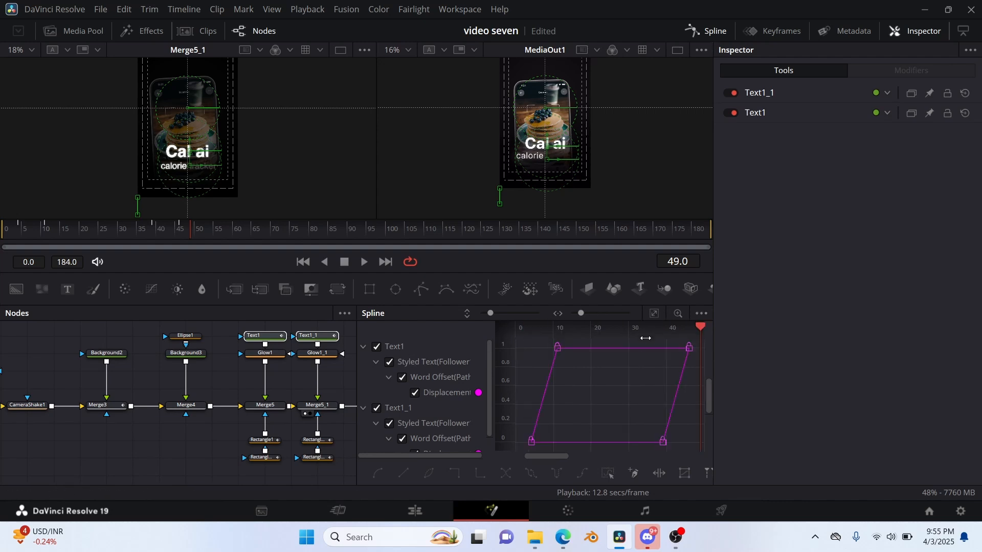
left_click(608, 474)
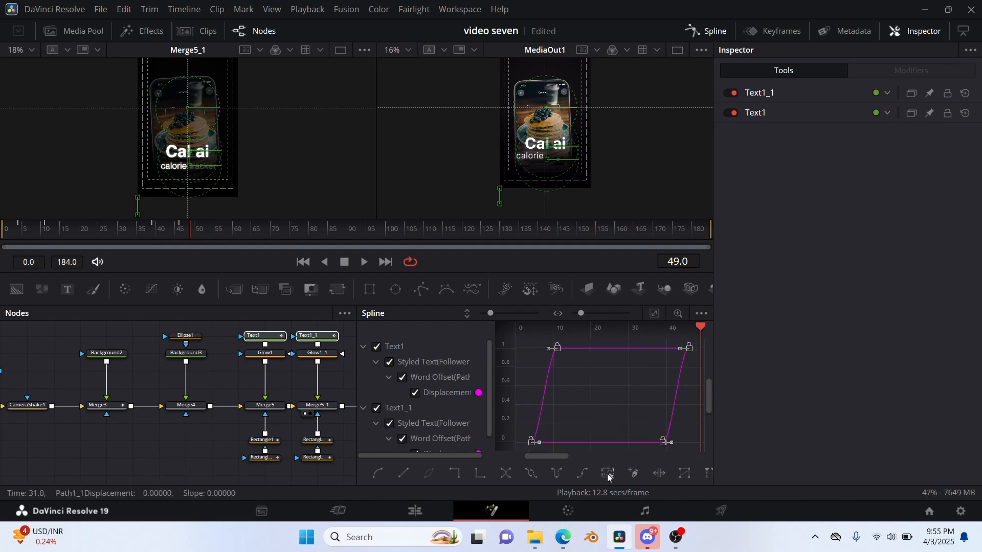
left_click(709, 32)
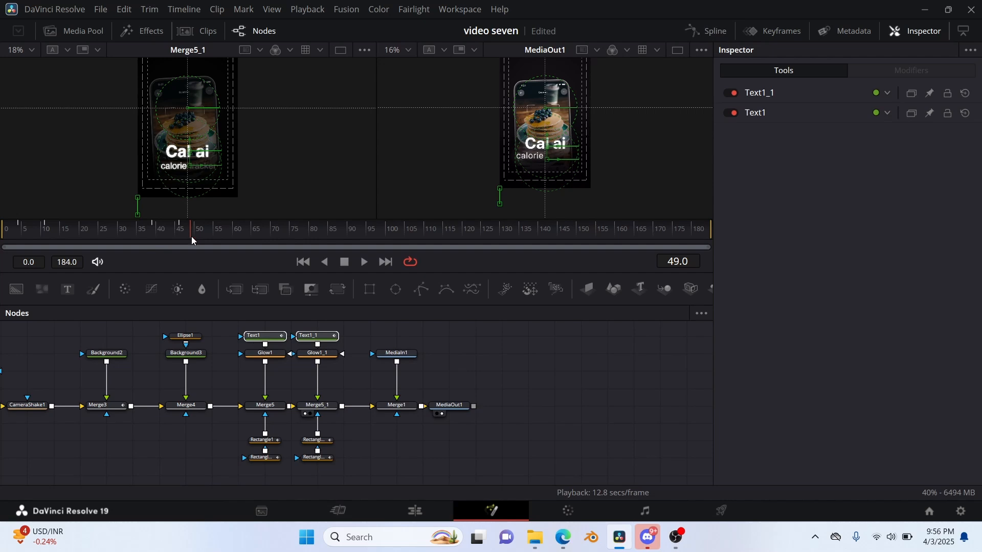
left_click_drag(193, 240, 632, 240)
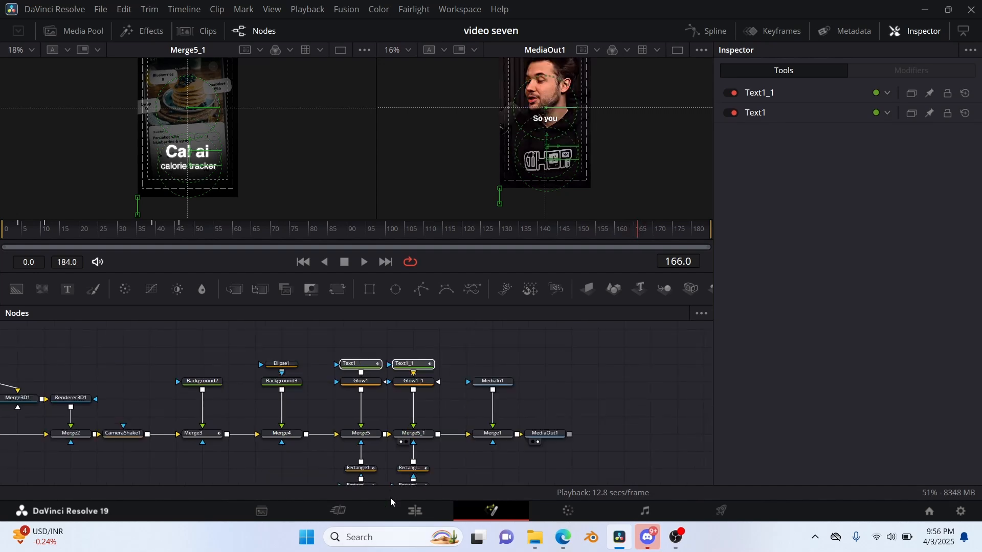
Return to the Edit page and delete the short leftover clip after the last Fusion Composition on track V3.
left_click(427, 515)
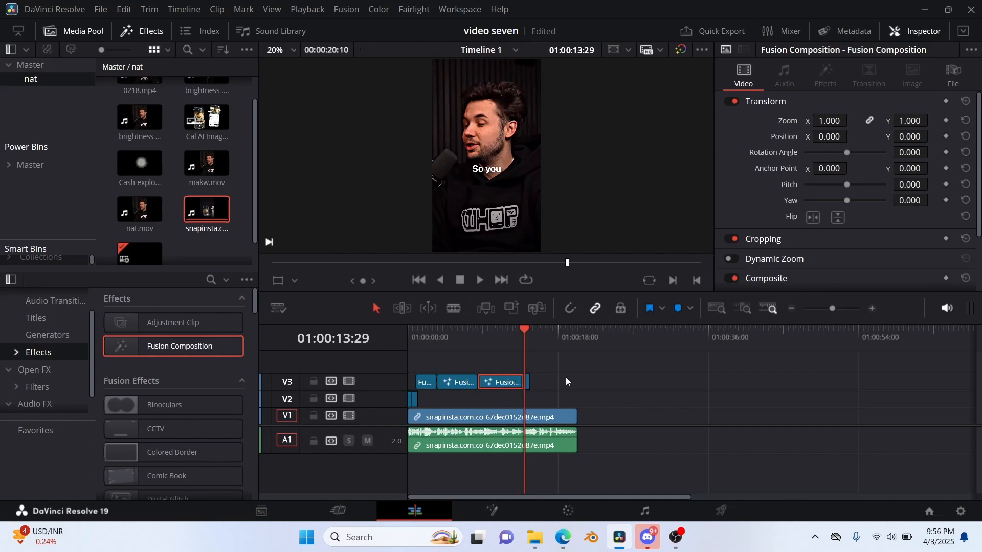
left_click(528, 381)
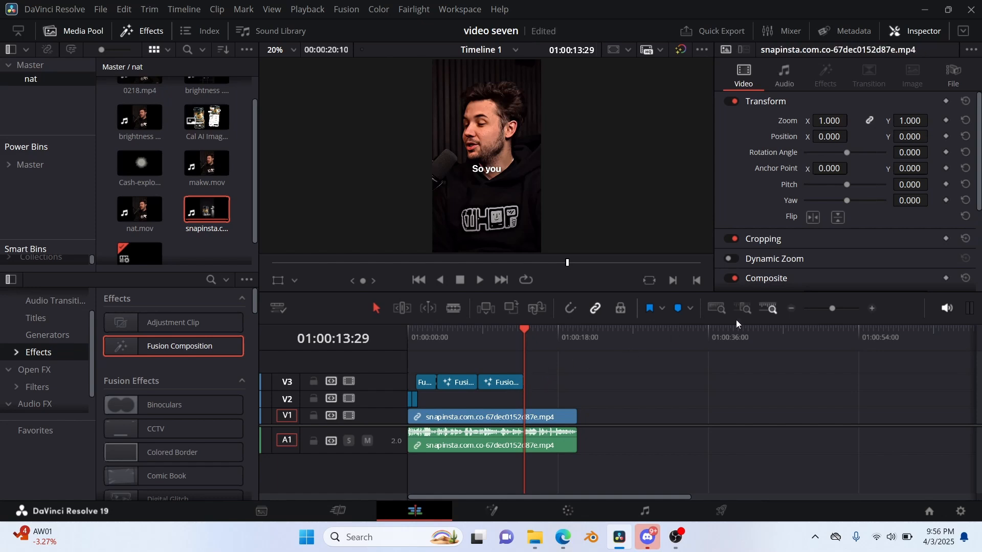
left_click_drag(833, 306, 842, 315)
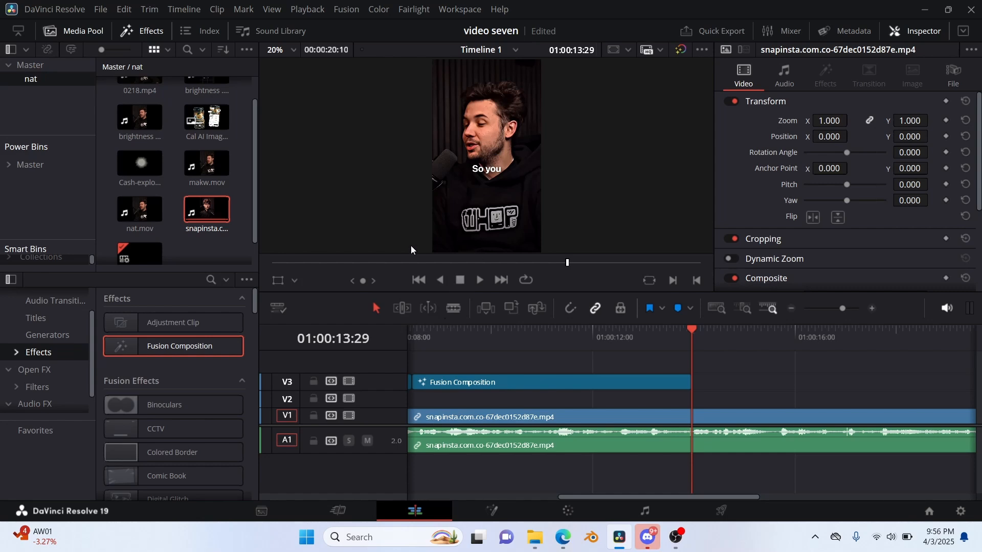
Add a Text+ title to track V2 starting at 01:00:13:29, right where the last Fusion Composition ends.
left_click(74, 31)
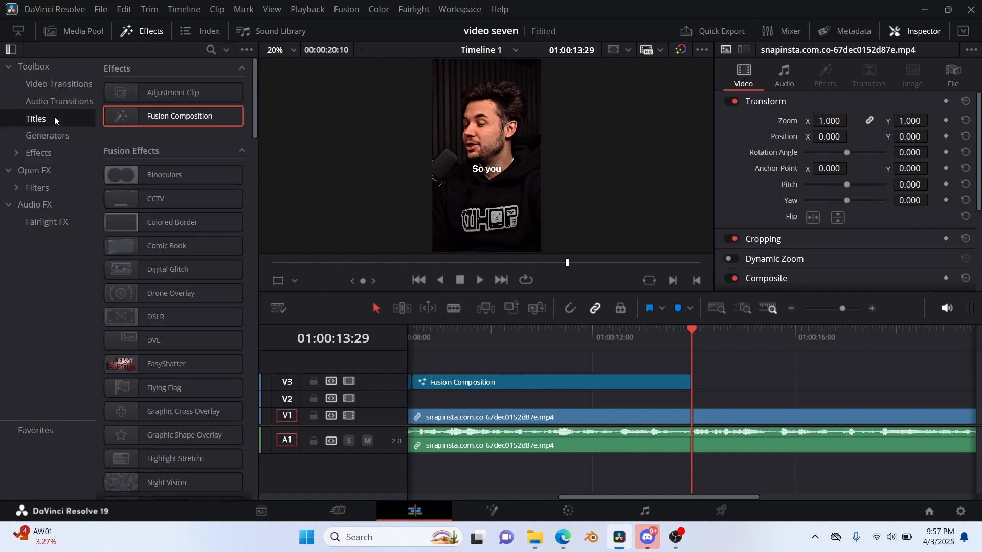
left_click(54, 118)
left_click(157, 188)
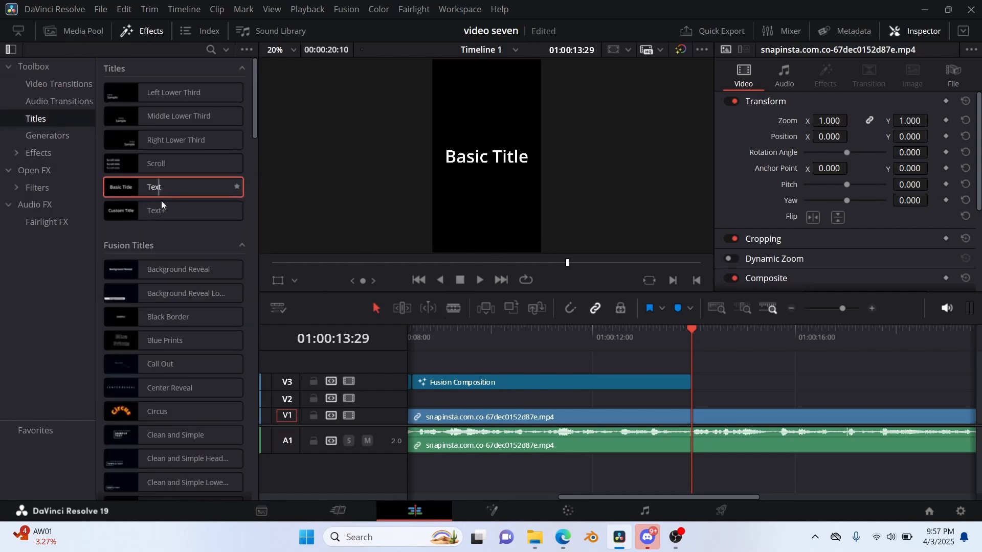
left_click_drag(162, 204, 691, 397)
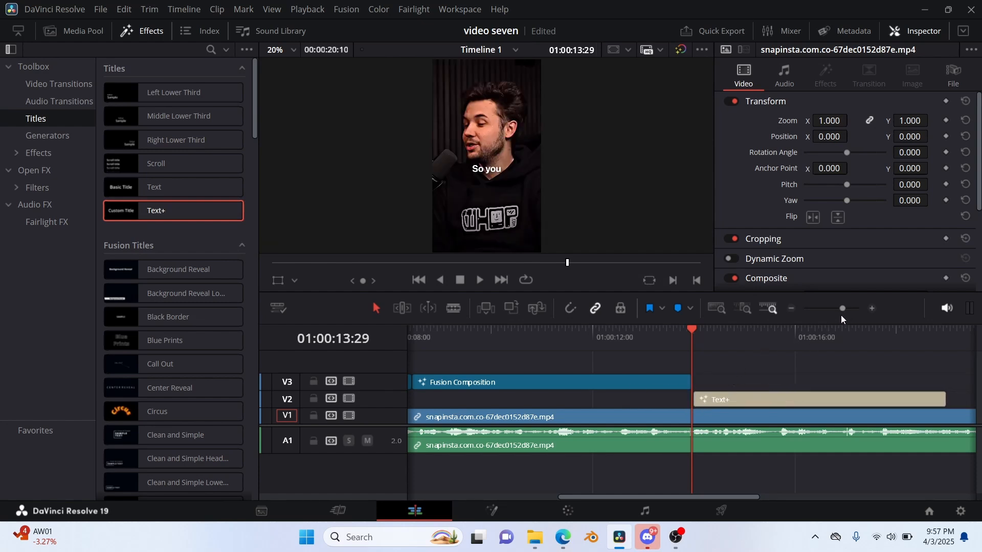
left_click_drag(844, 309, 854, 310)
Replace the title's placeholder text with "so you" and set its Open Sans font style to Bold.
left_click(789, 200)
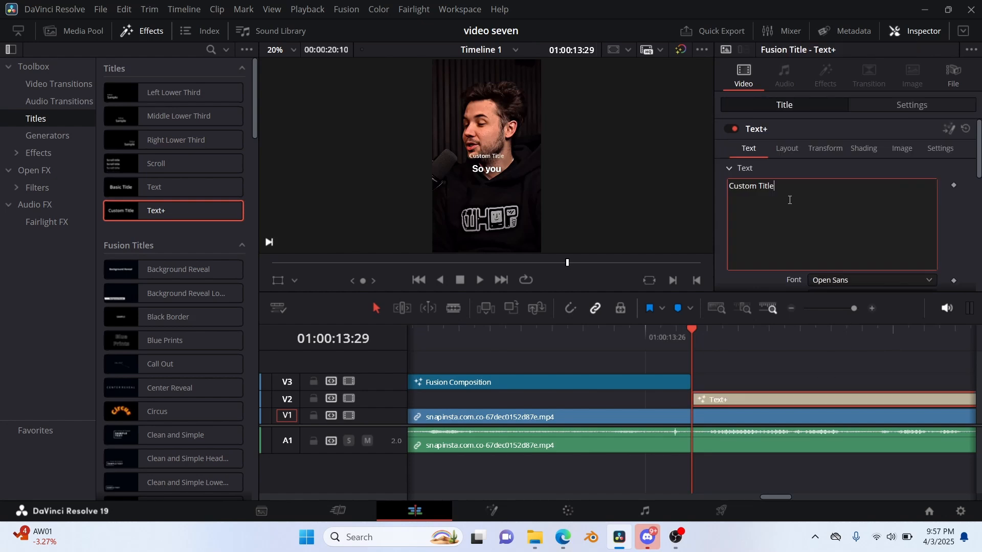
key("ctrl+a")
type("s")
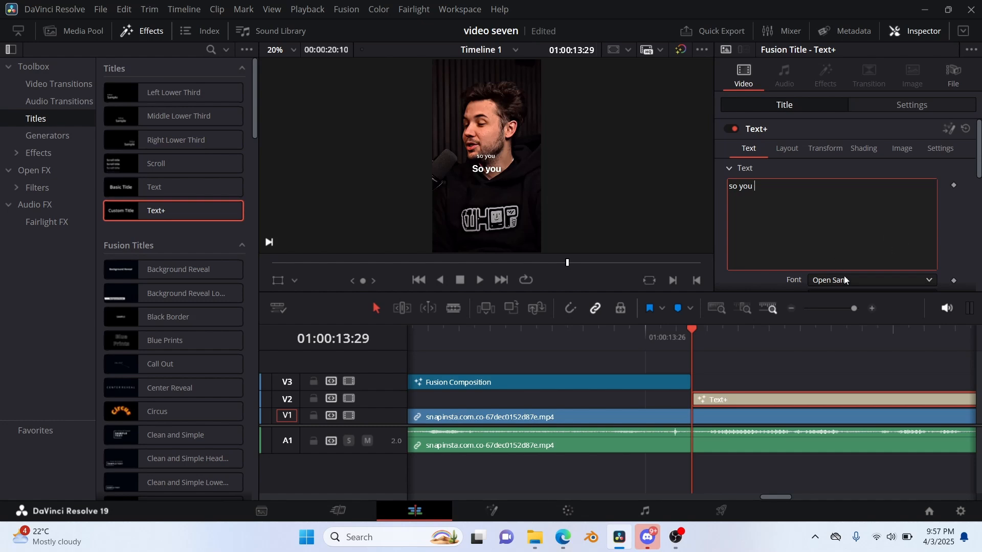
scroll(844, 256, "down", 1)
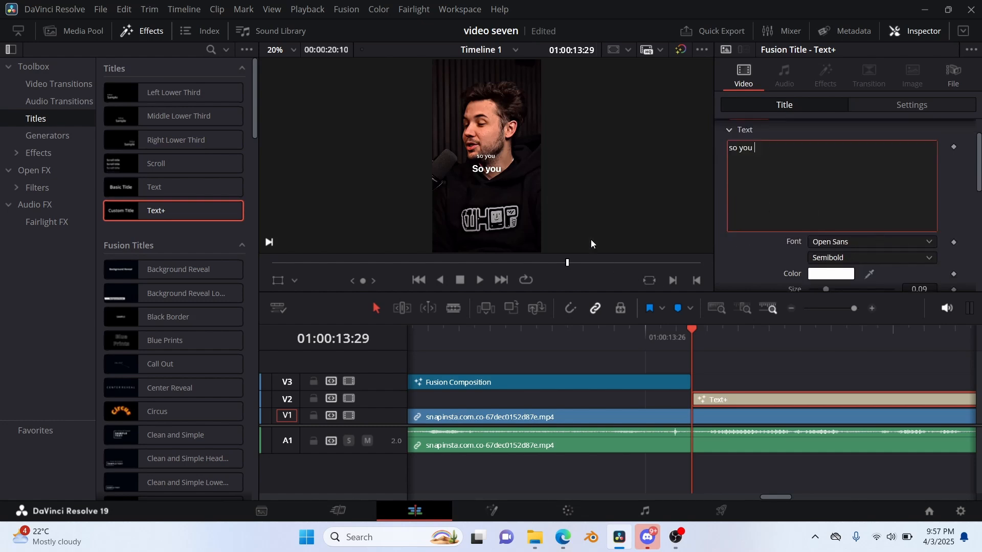
left_click(928, 255)
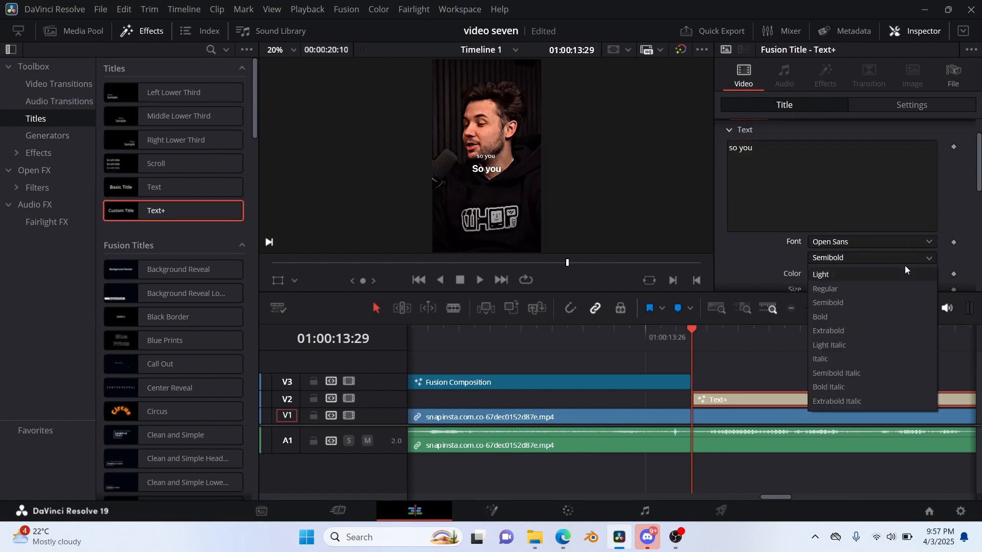
left_click(864, 314)
Lower the title onto the reference caption by setting its layout Center Y to 0.433.
scroll(814, 163, "up", 1)
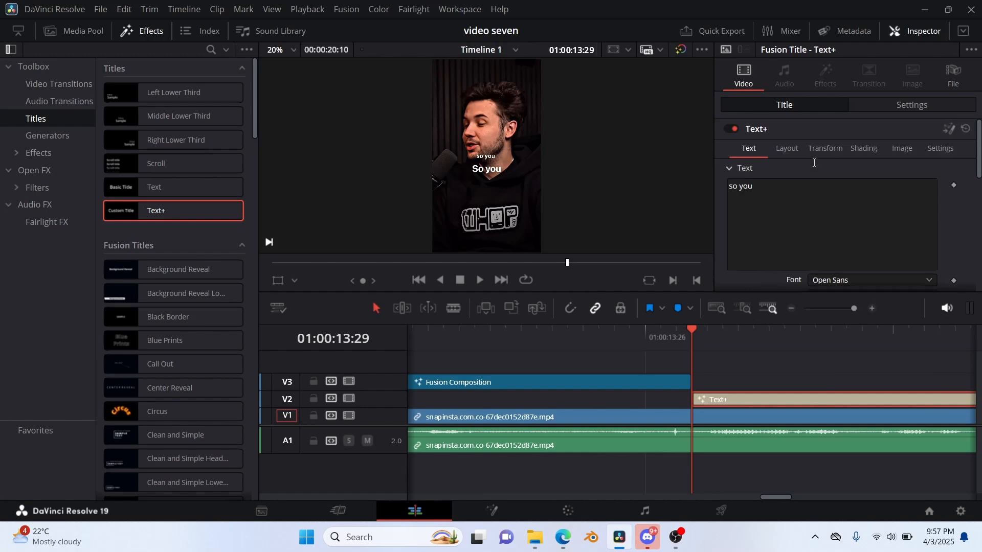
left_click(788, 149)
left_click_drag(933, 201, 911, 201)
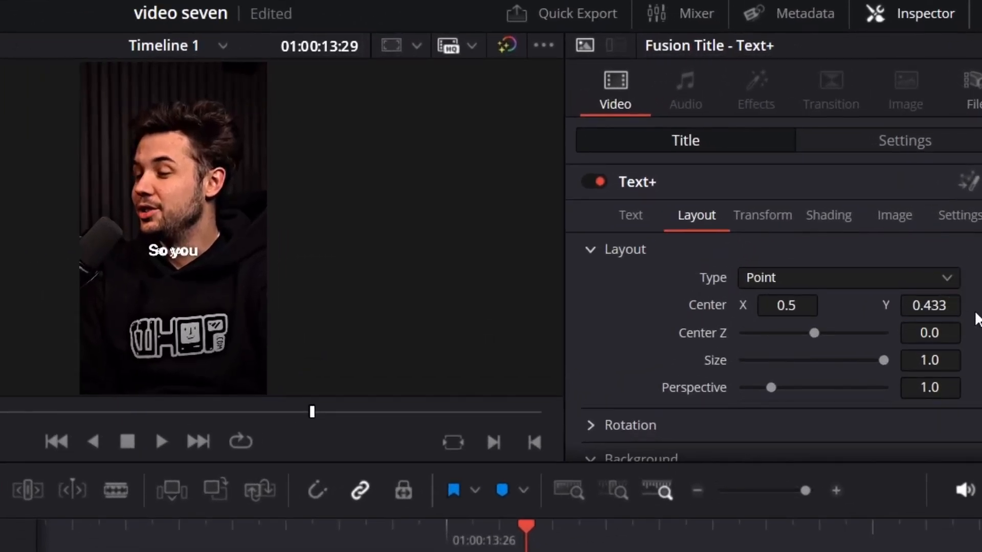
Set the title's text size to 0.15 to match the reference caption.
left_click(630, 214)
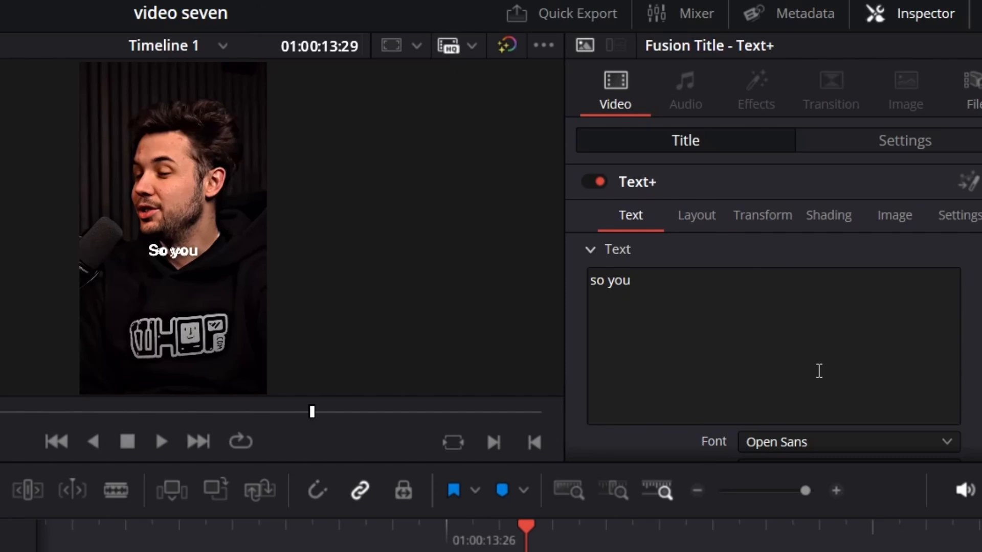
scroll(818, 370, "down", 4)
left_click_drag(928, 395, 957, 393)
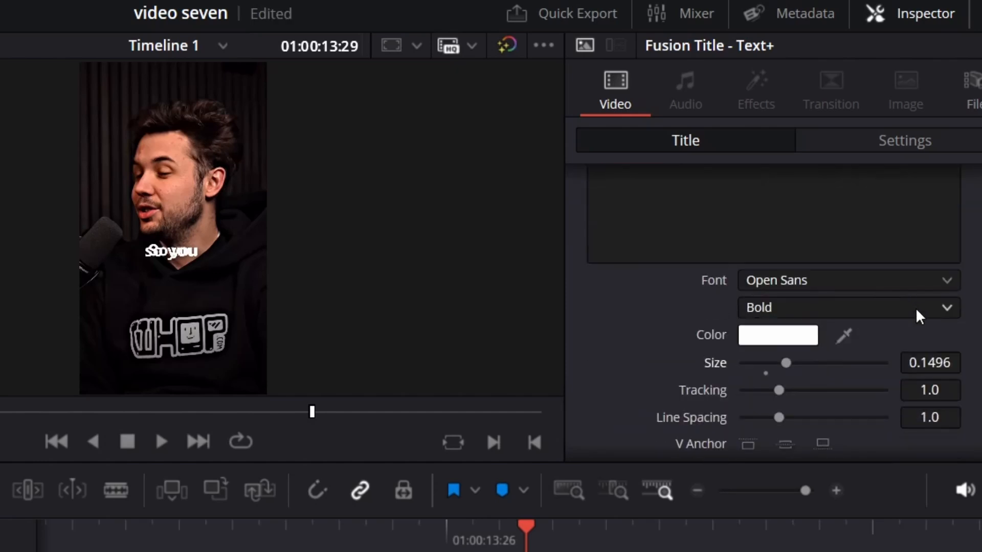
left_click(951, 363)
key("BackSpace")
key("BackSpace")
key("BackSpace")
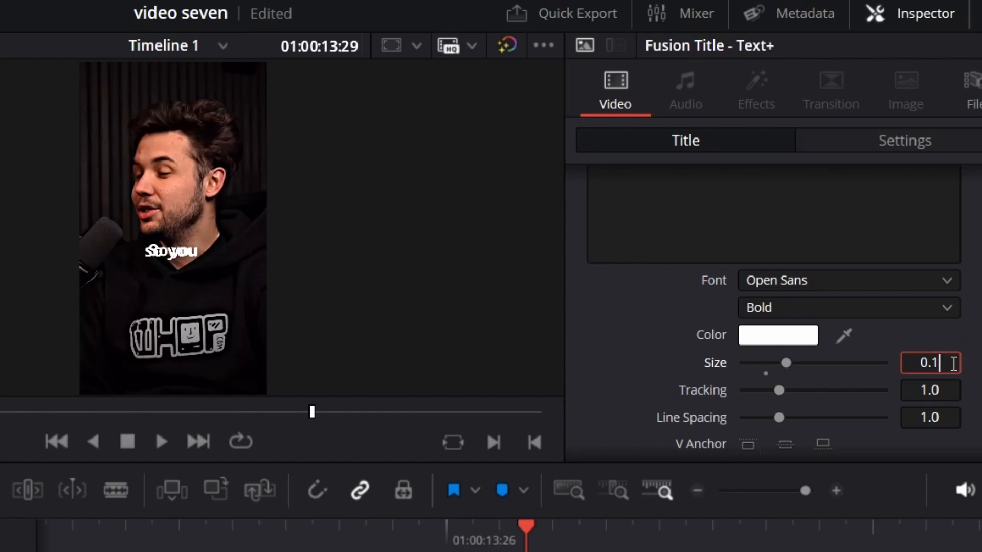
type("5")
key("Return")
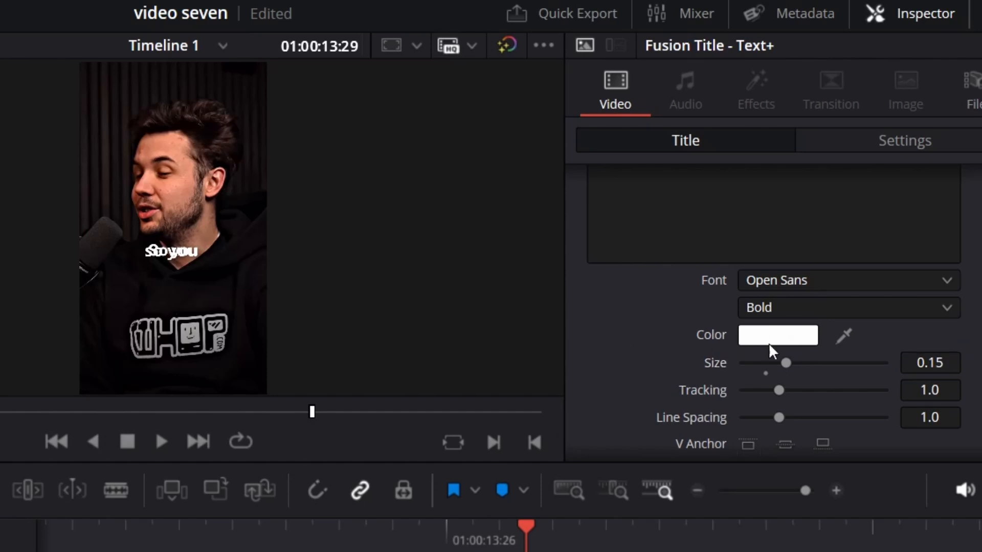
Capitalize the title so it reads "So you" and set its layout Center X to 0.515.
scroll(772, 344, "up", 3)
left_click(597, 280)
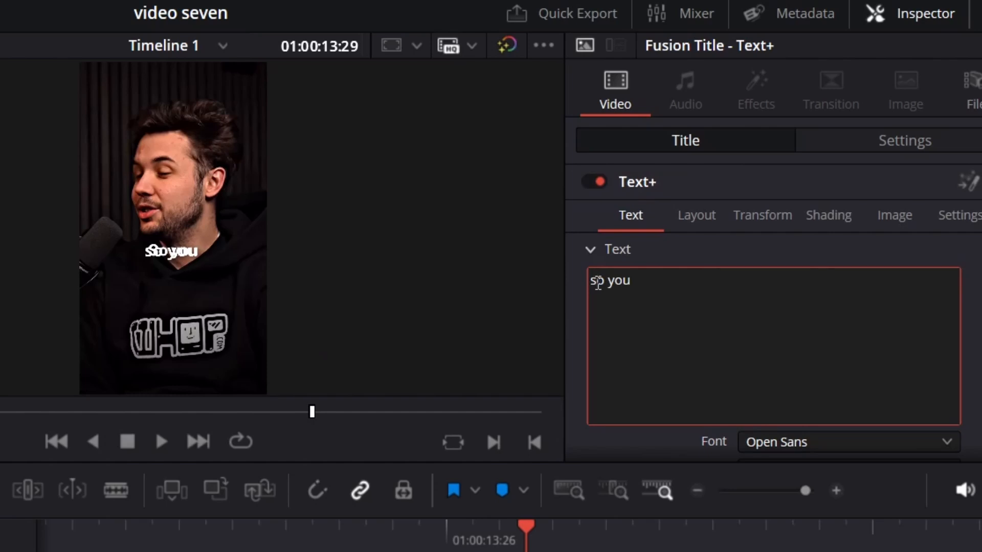
key("BackSpace")
type("S")
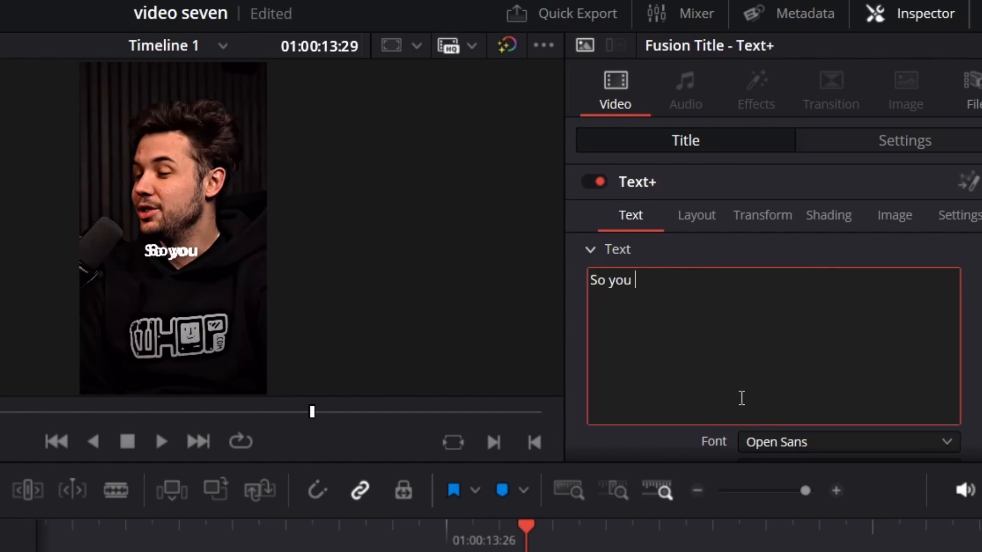
left_click(705, 220)
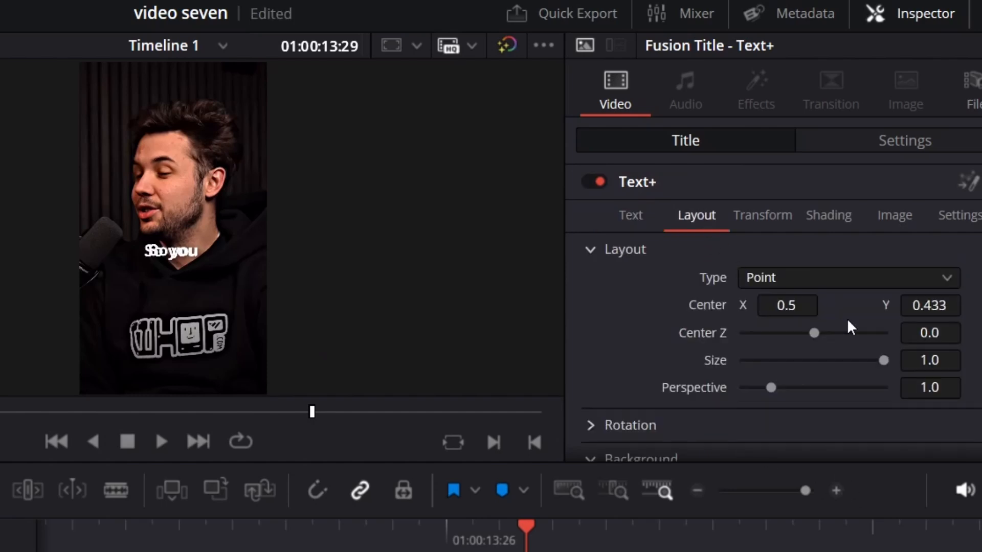
left_click_drag(778, 306, 785, 306)
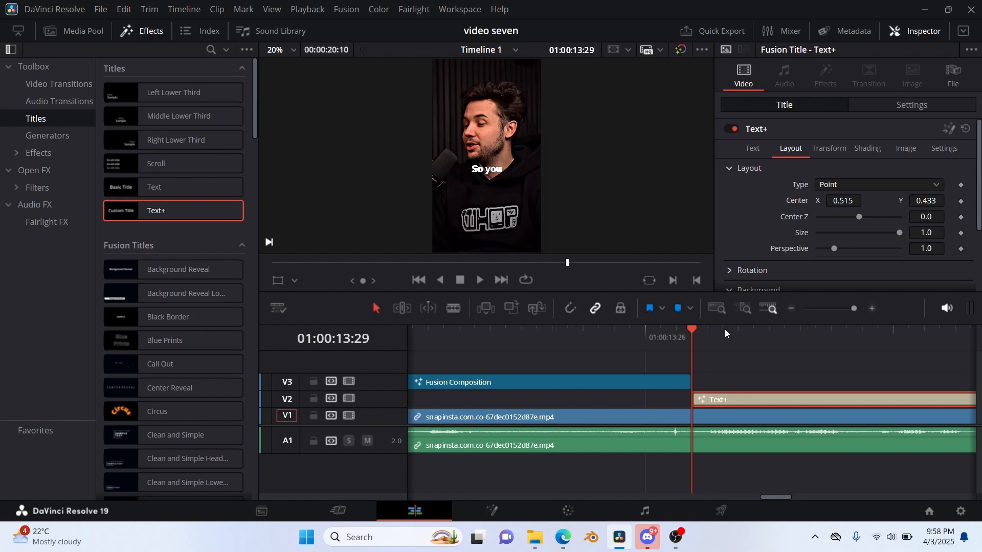
Find the frame where the spoken caption changes and split the Text+ clip at 01:00:14:07.
key("space")
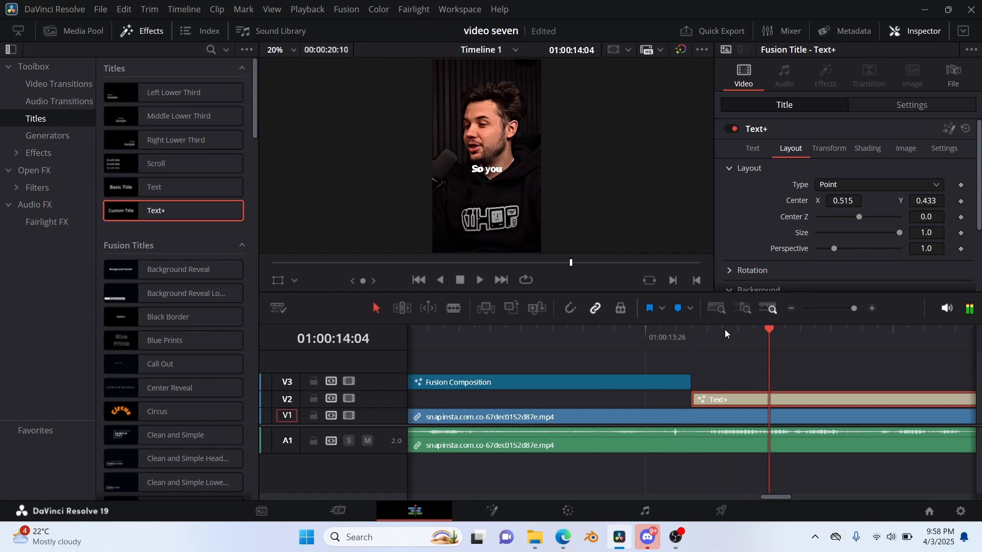
key("Right")
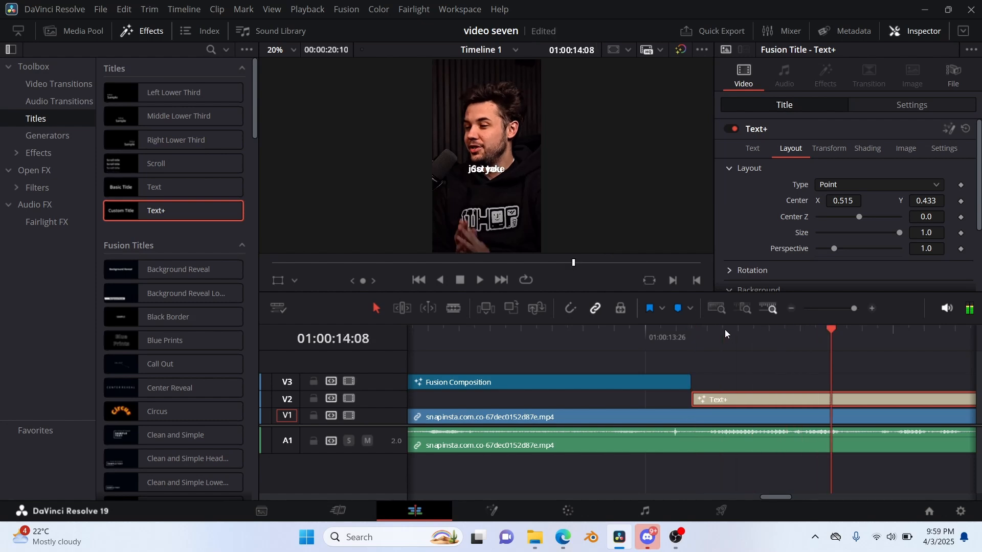
key("Left")
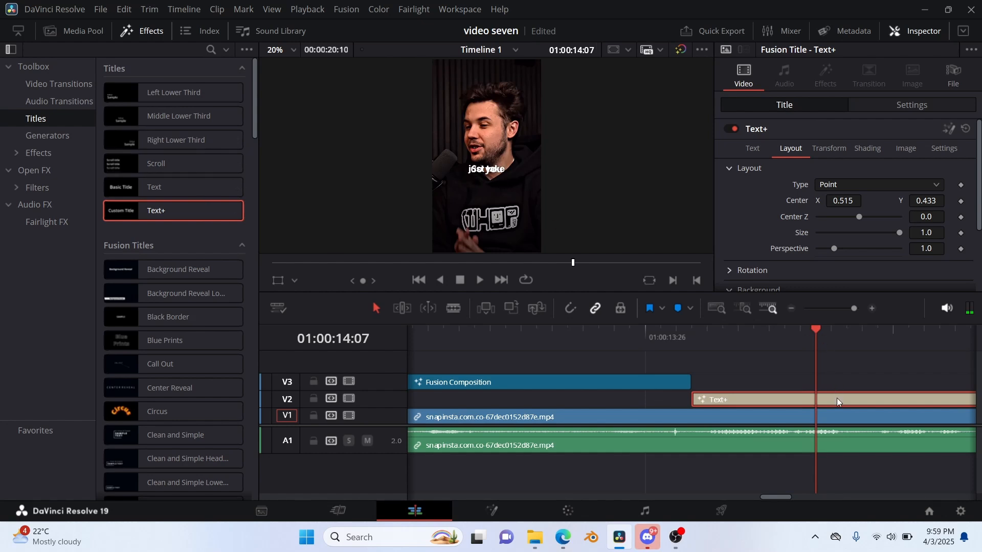
key("ctrl+b")
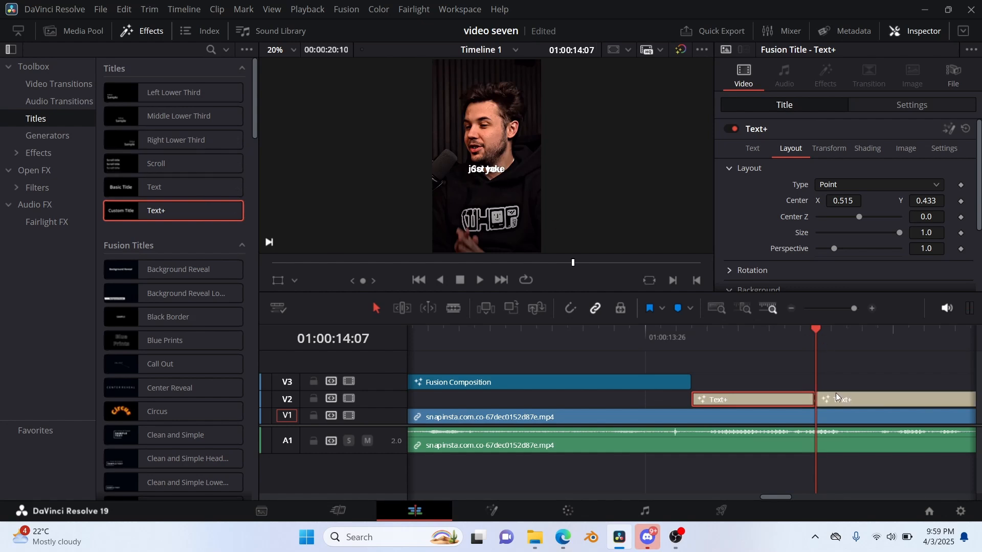
Replace the text of the second Text+ piece, after the split, with "just take".
left_click(836, 393)
left_click(774, 204)
key("ctrl+a")
key("BackSpace")
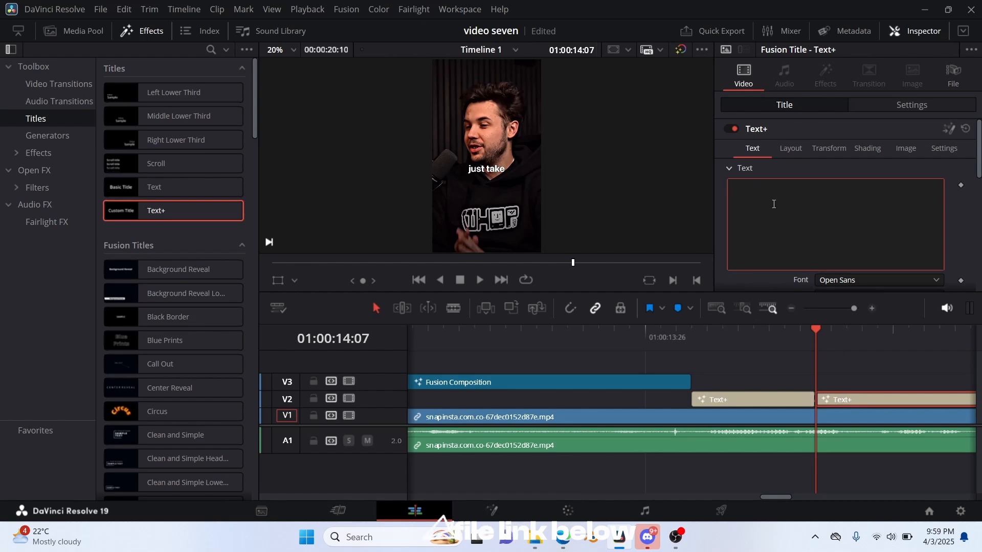
type("just take")
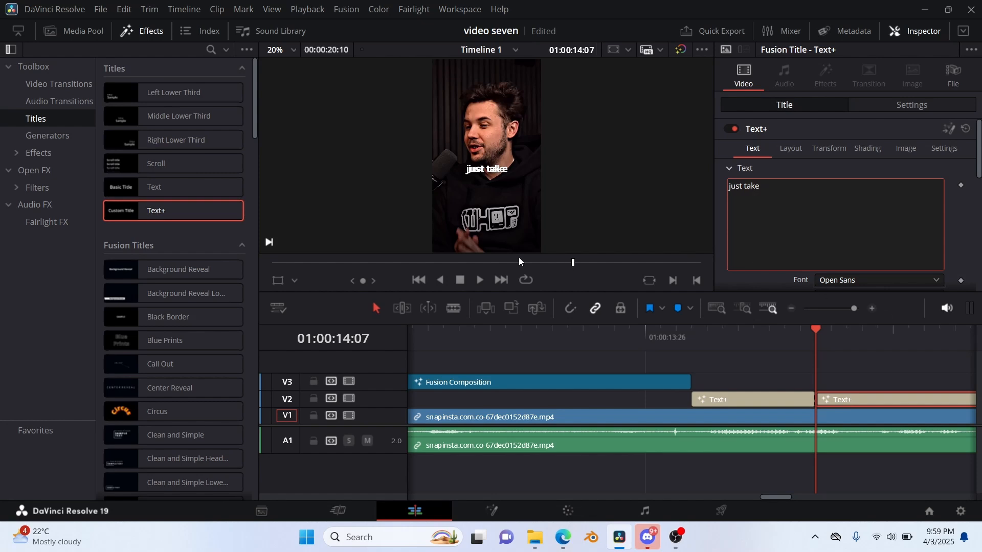
Set the "just take" caption's text size to 0.1429 and its tracking to 0.982.
left_click(789, 148)
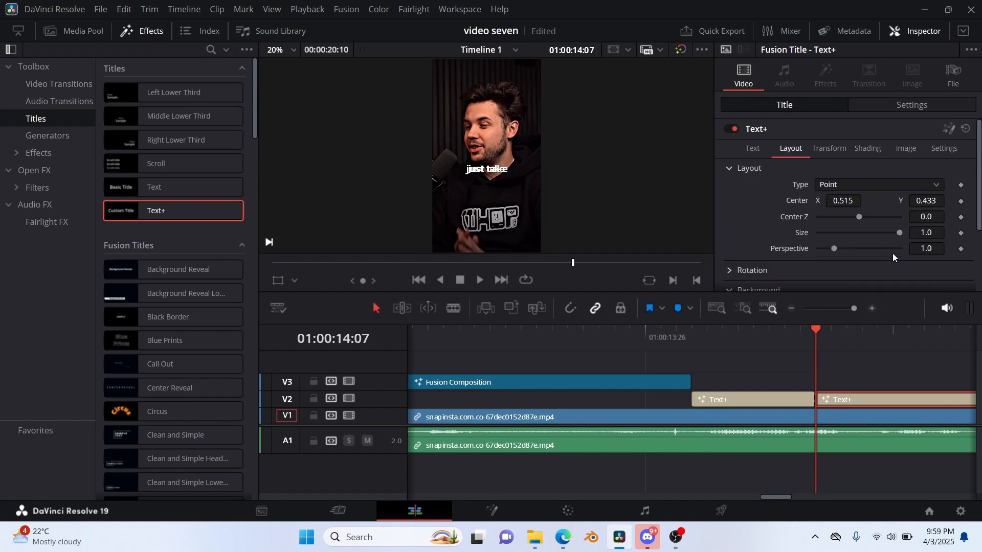
mouse_move(853, 197)
left_mouse_down()
mouse_move(845, 198)
mouse_move(854, 198)
left_mouse_up()
left_click(753, 150)
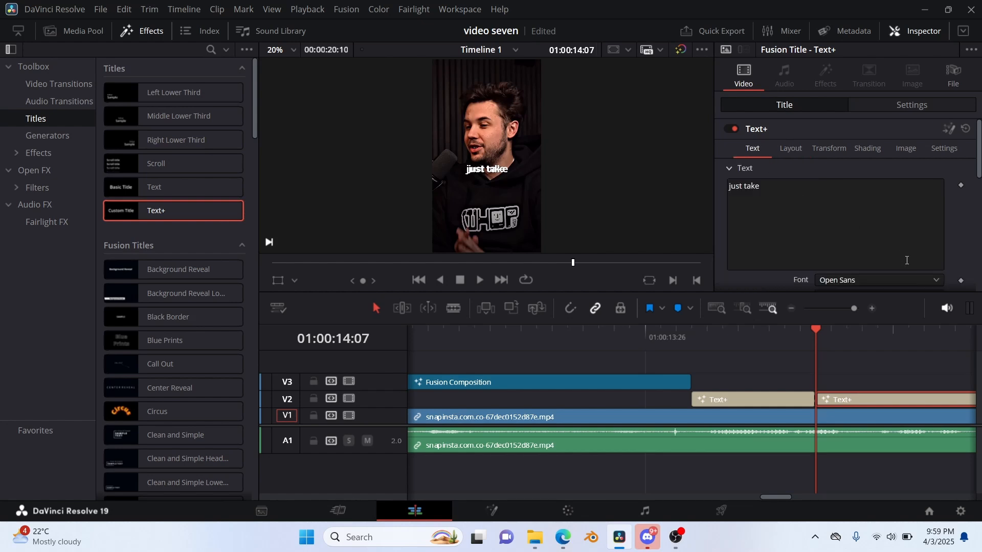
scroll(931, 249, "down", 3)
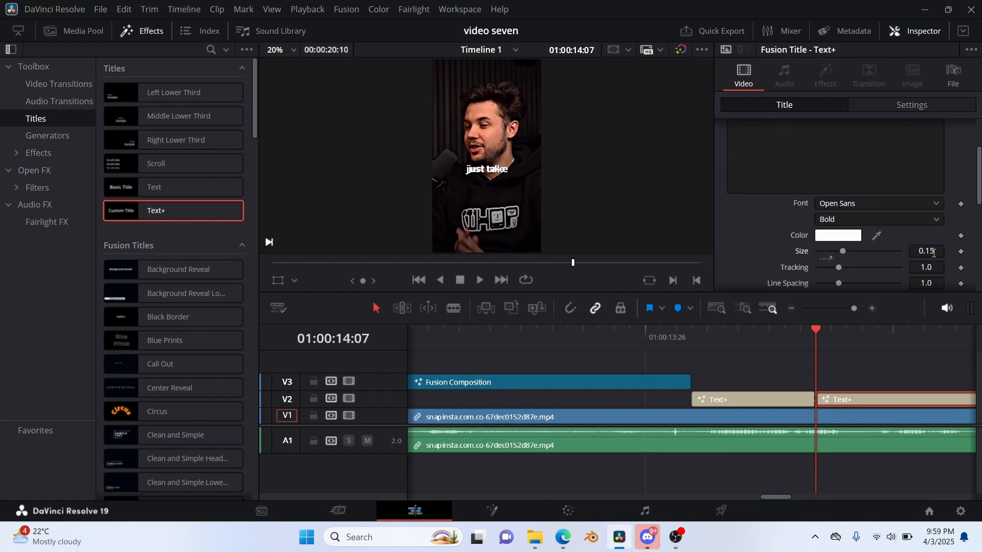
left_click_drag(934, 253, 932, 232)
scroll(928, 264, "down", 2)
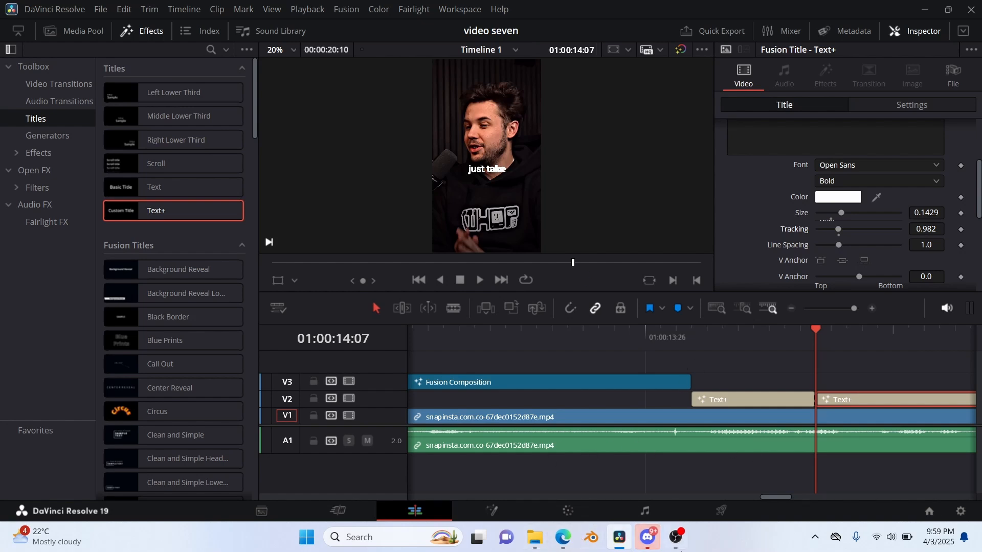
Find the frame where the speech moves past "just take" and split the Text+ clip at 01:00:14:16.
scroll(725, 470, "right", 2)
scroll(749, 455, "right", 4)
key("space")
key("space")
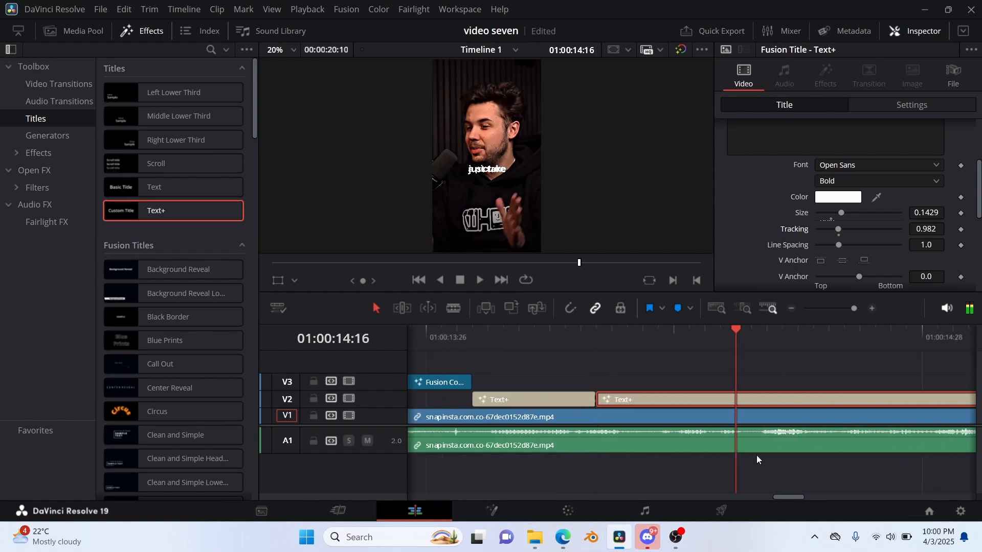
key("Right")
key("Right")
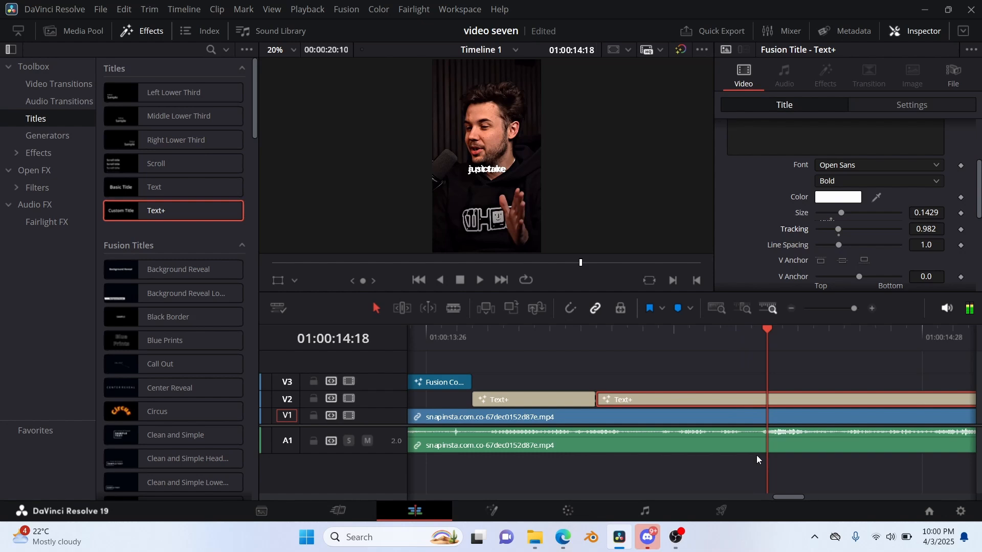
key("Left")
key("Left")
key("Left")
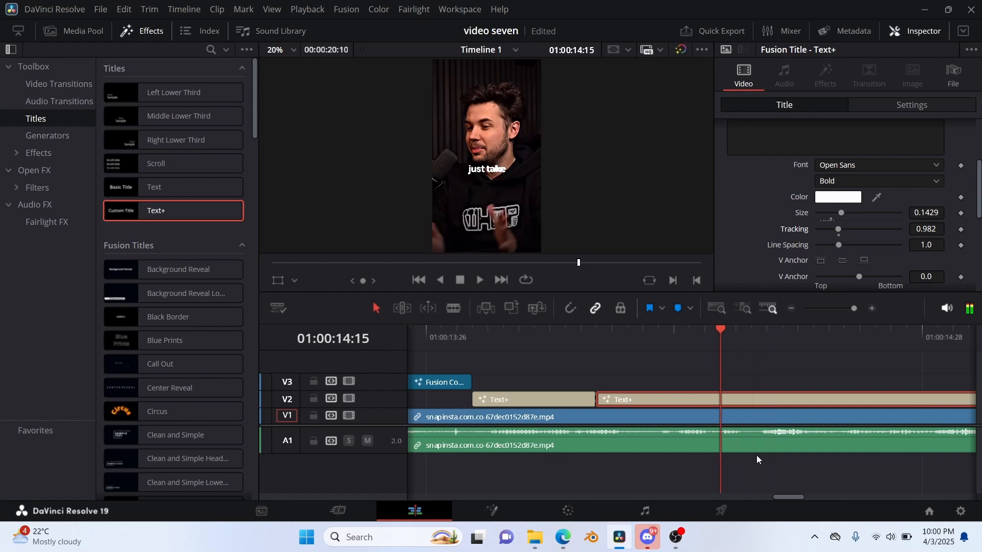
key("Right")
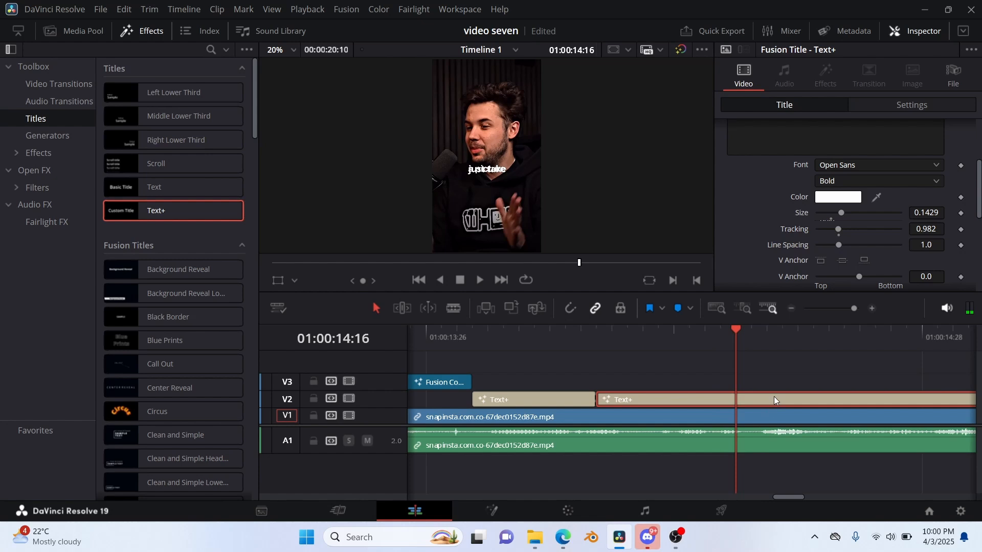
key("ctrl+b")
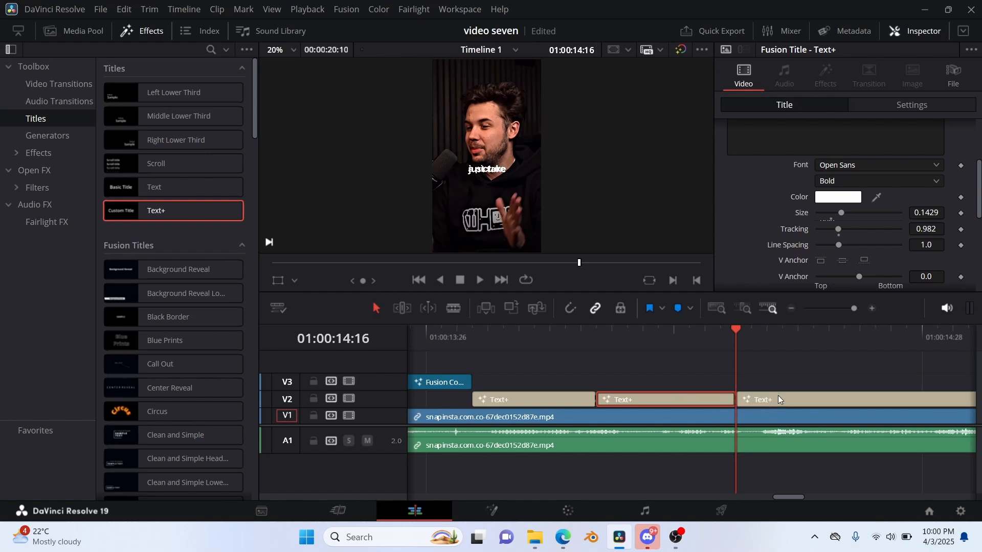
Replace the text of the third Text+ piece, after the new split, with "a picture".
left_click(777, 395)
left_click(767, 182)
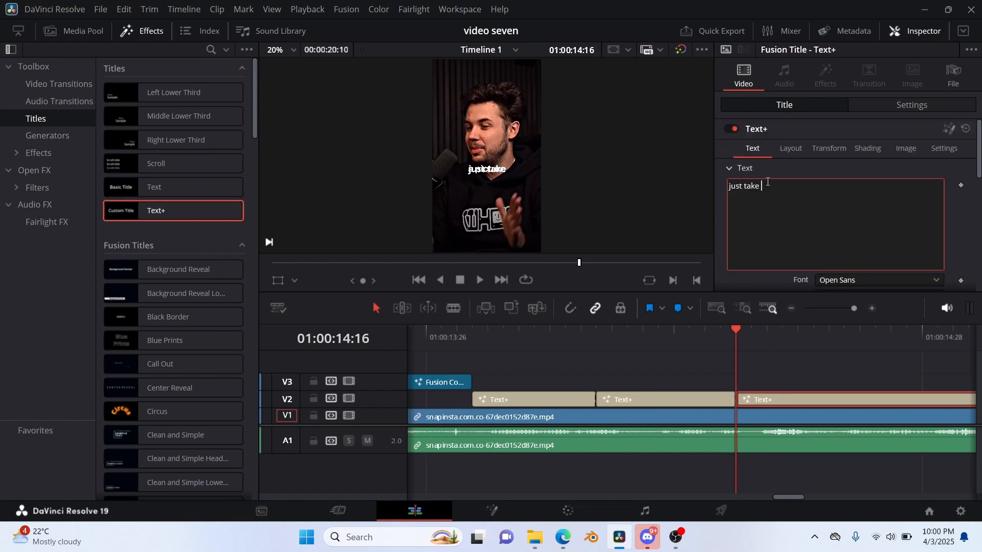
key("BackSpace")
key("BackSpace")
key("BackSpace")
key("BackSpace")
key("BackSpace")
key("BackSpace")
key("BackSpace")
key("BackSpace")
key("BackSpace")
type("a picture")
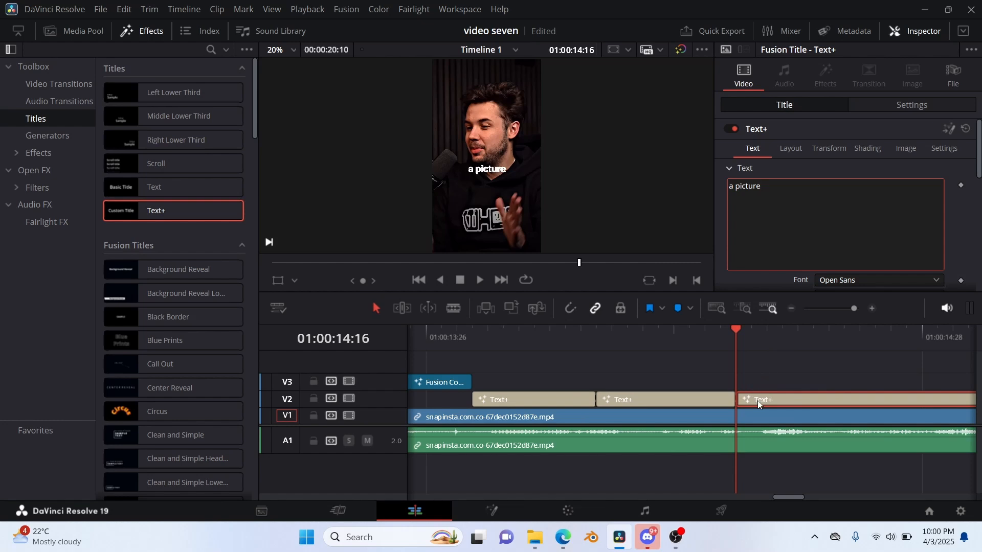
Find the frame where the speech moves past "a picture" and split the Text+ clip at 01:00:14:24.
left_click(758, 377)
key("space")
key("space")
key("Left")
key("Left")
left_click(904, 398)
key("ctrl+b")
left_click(903, 398)
Replace the text of the new Text+ piece with "of your meal" and set its horizontal centre to 0.504.
left_click(780, 188)
key("ctrl+a")
type("of your meal")
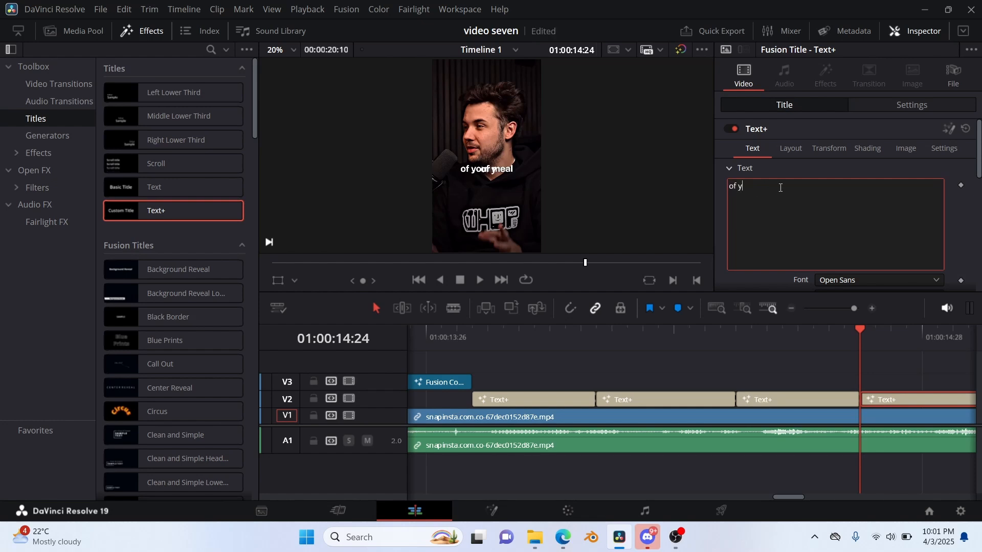
scroll(818, 245, "down", 3)
scroll(925, 267, "up", 3)
left_click(790, 148)
left_click_drag(842, 200, 847, 201)
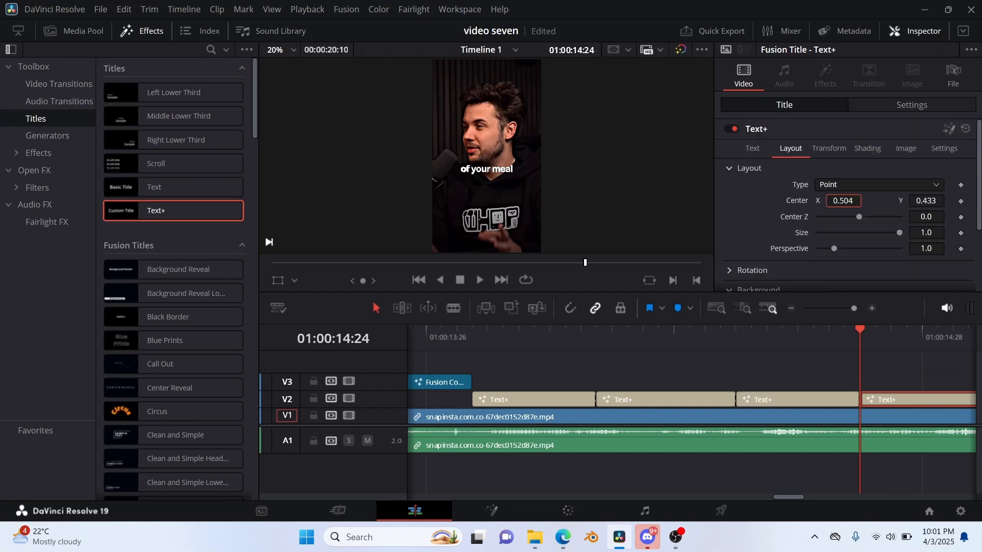
Find where the speech moves past "of your meal" and split the Text+ clip at 01:00:15:05.
key("space")
key("space")
key("ctrl+b")
left_click(863, 401)
Replace the newest caption's text with "and it just counts", hiding track V2 to read the reference wording.
left_click(826, 231)
key("ctrl+a")
key("BackSpace")
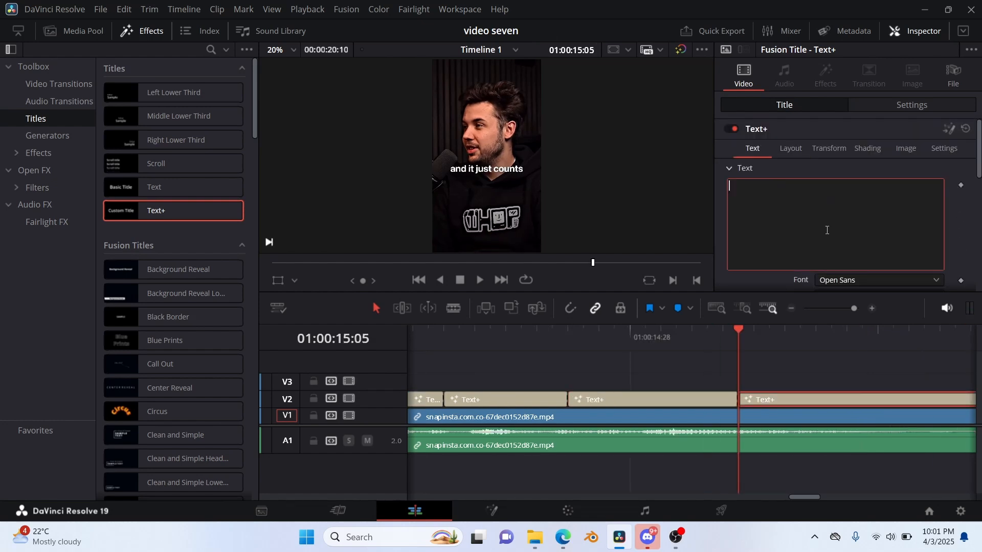
type("and it counts")
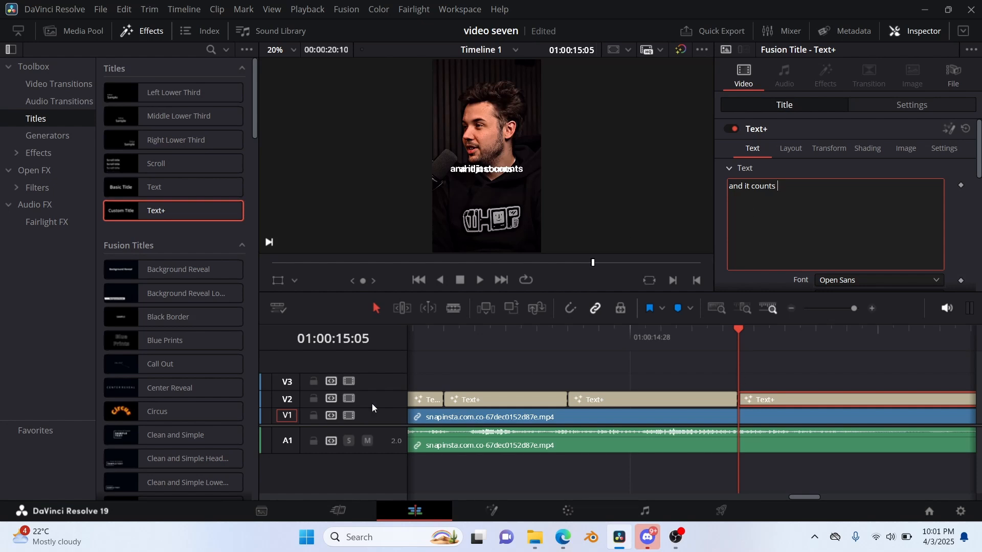
left_click(348, 399)
left_click(750, 186)
type("just")
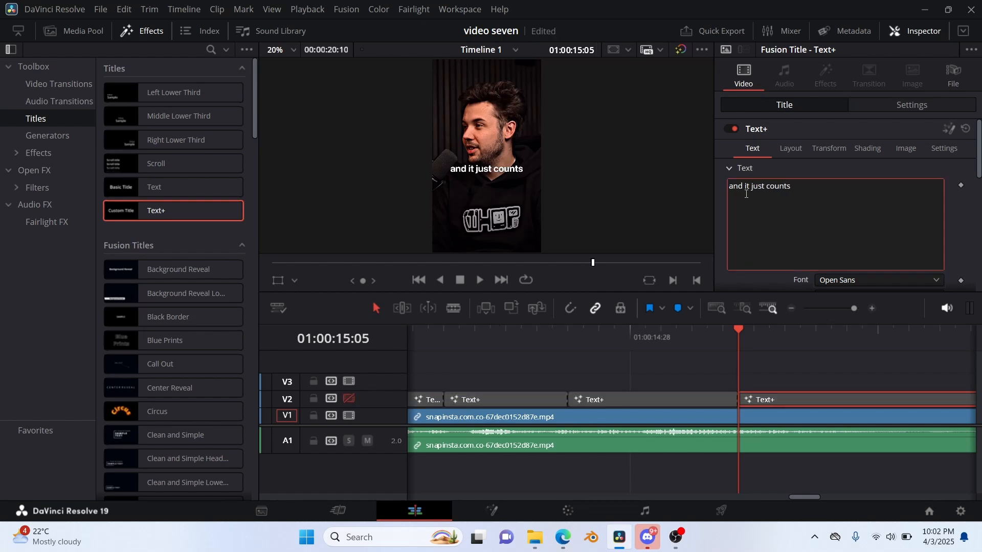
Find where the speech moves past "and it just counts" and split the Text+ clip at 01:00:15:28.
left_click(755, 371)
key("space")
Find where the speech moves past "the calories" and split the Text+ clip at 01:00:16:11.
key("space")
key("Left")
key("Right")
key("ctrl+b")
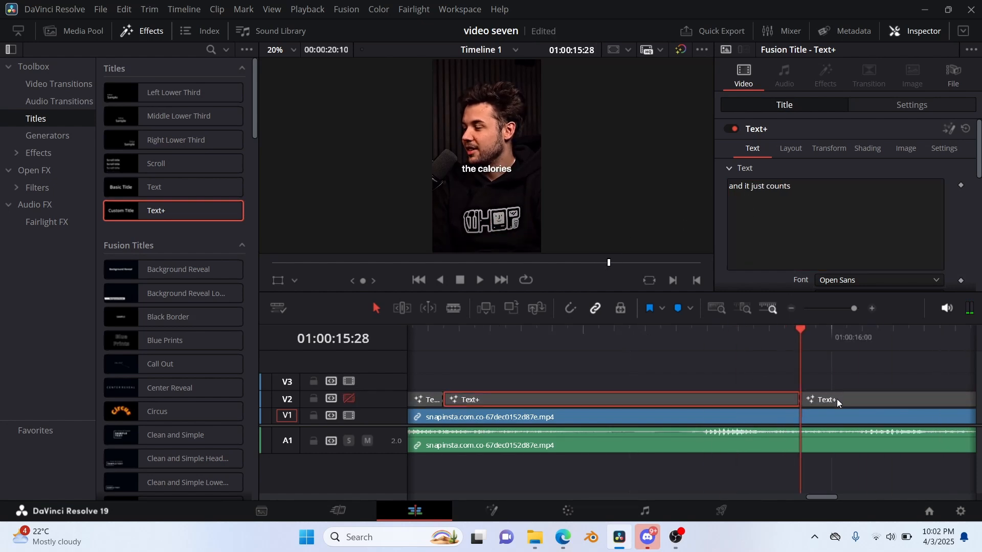
Replace the text of the Text+ piece starting at 01:00:15:28 with "the calories".
left_click(836, 399)
left_click(798, 195)
key("ctrl+a")
key("BackSpace")
type("the calories")
left_click(806, 378)
key("space")
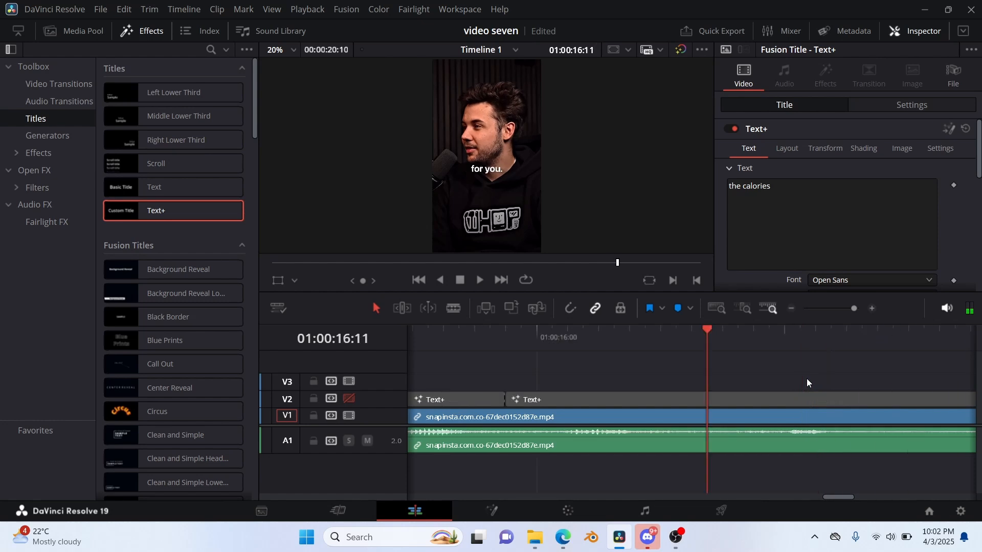
key("ctrl+b")
left_click(787, 398)
Replace the text of the Text+ piece starting at 01:00:16:11 with "for you.".
left_click(802, 213)
key("ctrl+a")
type("for you")
left_click(731, 359)
left_click(804, 217)
type(".")
Find where the speech moves past "for you." and split the Text+ clip at 01:00:16:27.
left_click(793, 345)
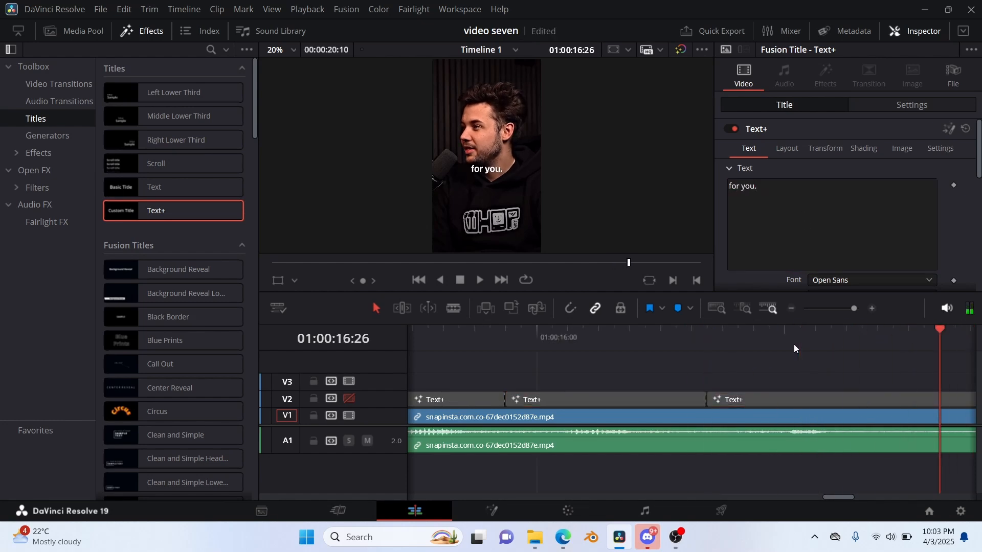
key("Right")
left_click(915, 395)
key("ctrl+b")
scroll(915, 395, "right", 5)
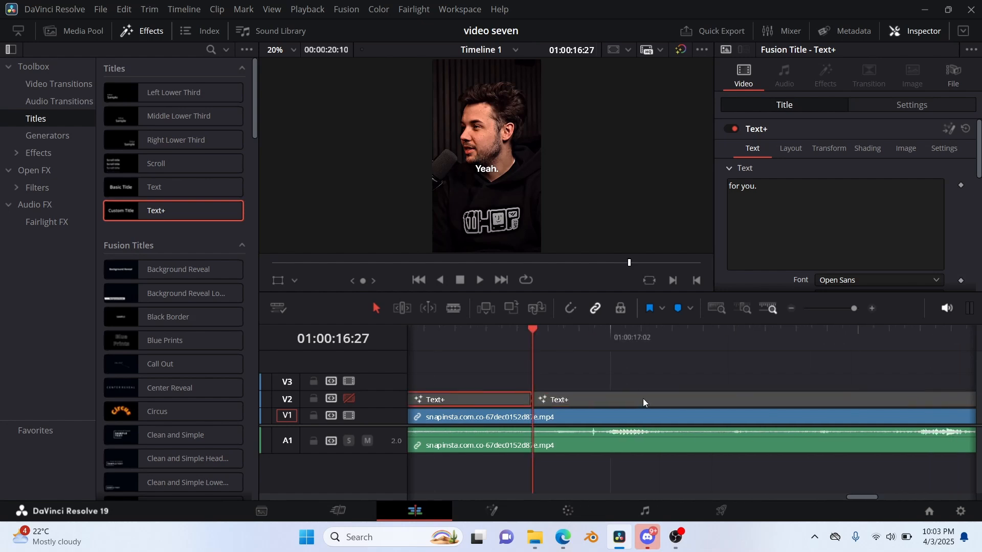
Replace the newest caption's text with "Yeah." and play on to the end of that spoken phrase.
left_click(642, 399)
left_click(777, 196)
key("ctrl+a")
key("BackSpace")
type("Yeah.")
left_click(689, 356)
key("space")
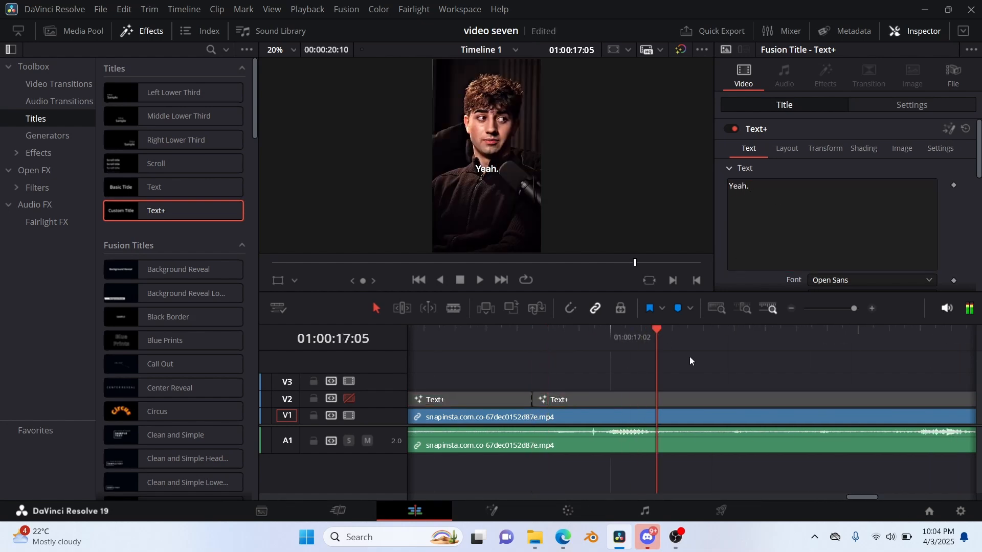
key("space")
left_click(747, 403)
key("ctrl+b")
left_click(775, 208)
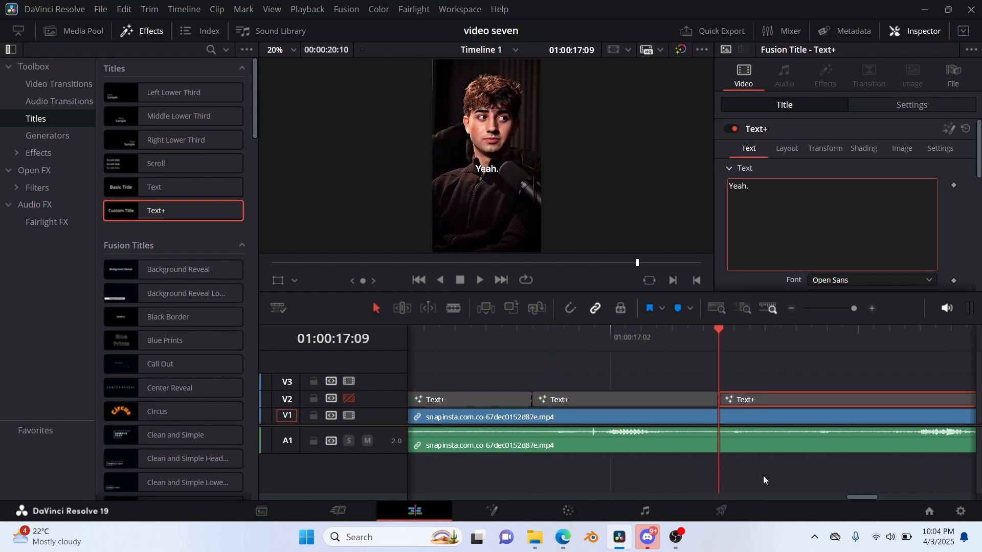
left_click(776, 363)
key("ctrl+z")
Split only the Text+ clip one frame further on, at 01:00:17:10, leaving the video and audio clips uncut.
key("Right")
key("ctrl+b")
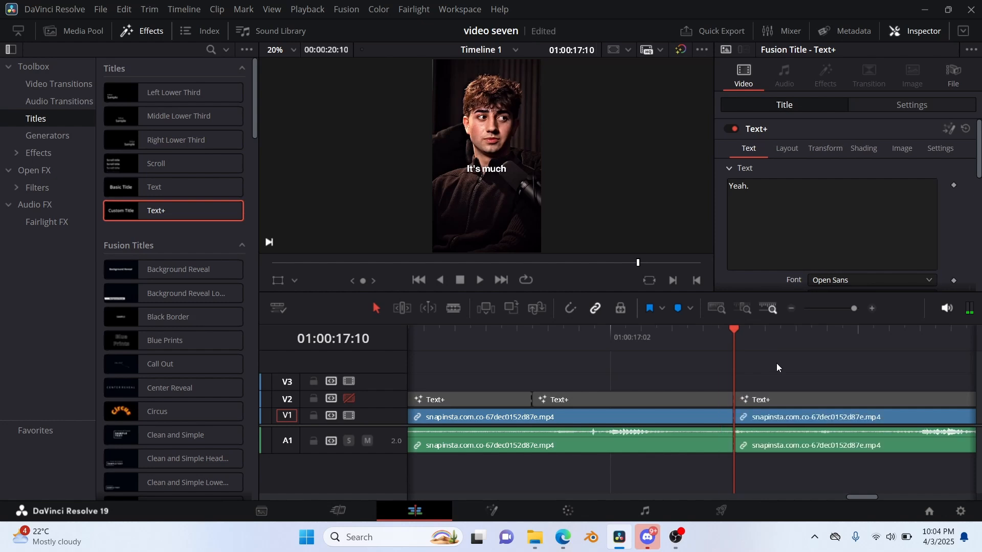
key("ctrl+z")
left_click(778, 398)
key("ctrl+b")
Replace the text of the Text+ piece starting at 01:00:17:10 with "It's much".
left_click(785, 198)
key("ctrl+a")
key("BackSpace")
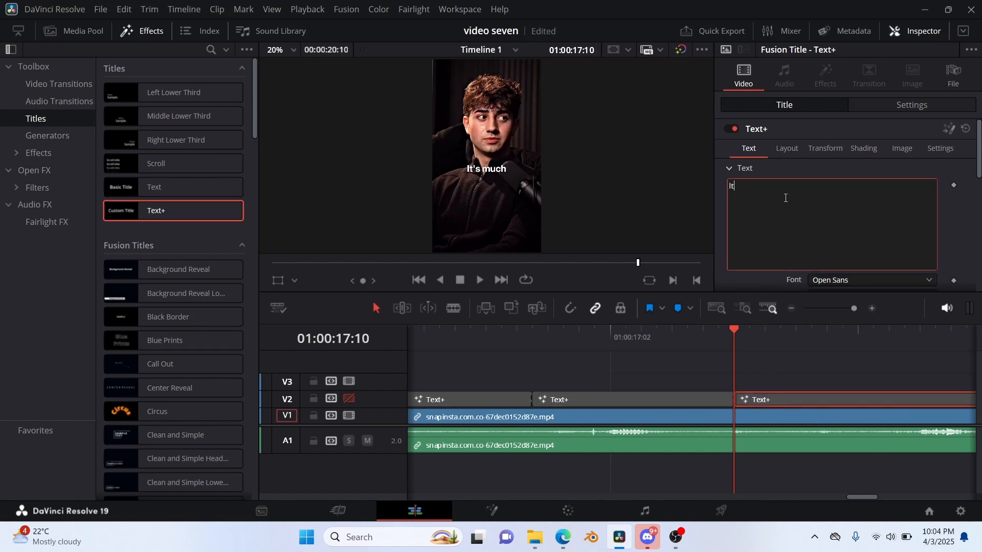
left_click(780, 364)
Find the first frame of "simpler than any" in the reference and split the Text+ clip at 01:00:17:28.
key("space")
key("space")
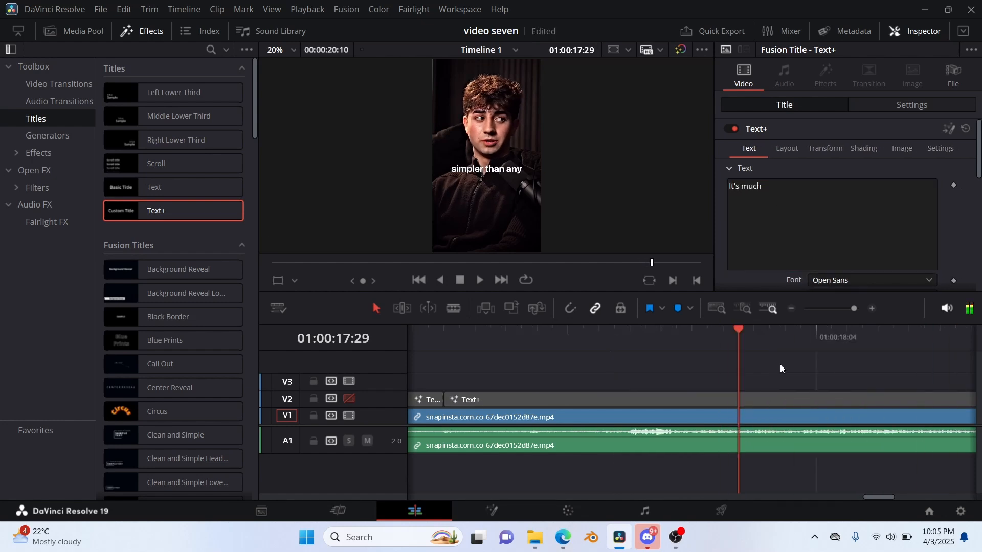
key("Left")
key("Left")
key("Right")
left_click(777, 397)
key("ctrl+b")
left_click(778, 399)
Replace the text of the Text+ piece starting at 01:00:17:28 with "simpler than any".
left_click(776, 195)
key("ctrl+a")
key("BackSpace")
type("simpler than any")
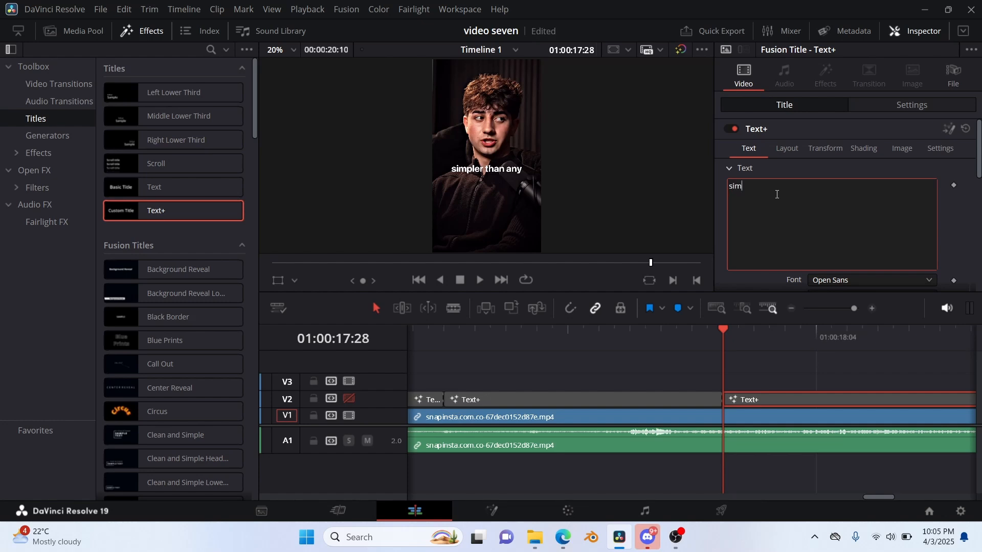
Find where the speech moves past "simpler than any" and split the Text+ clip at 01:00:18:23.
left_click(782, 399)
key("space")
key("space")
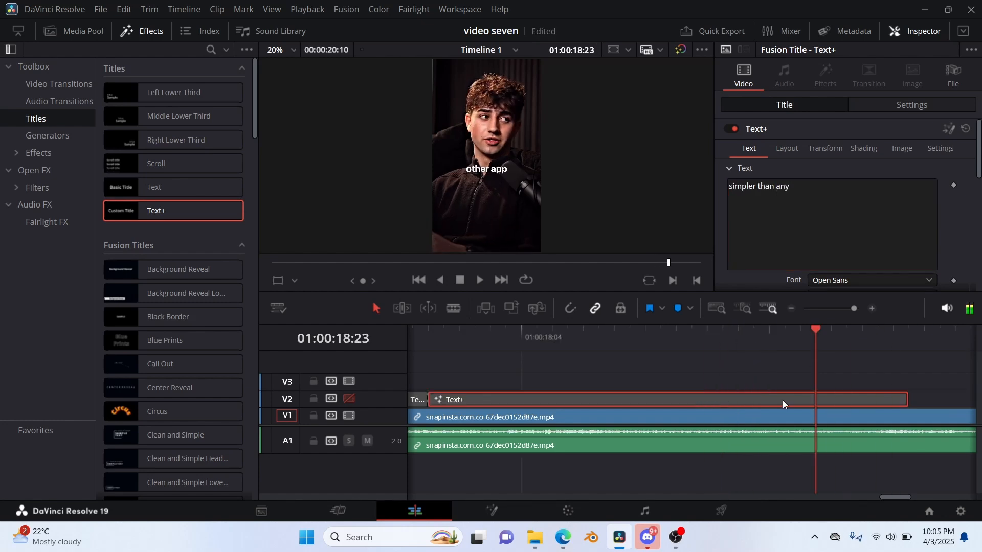
key("ctrl+b")
Replace the text of the Text+ piece starting at 01:00:18:23 with "other app".
left_click(814, 180)
key("ctrl+a")
key("BackSpace")
type("other app")
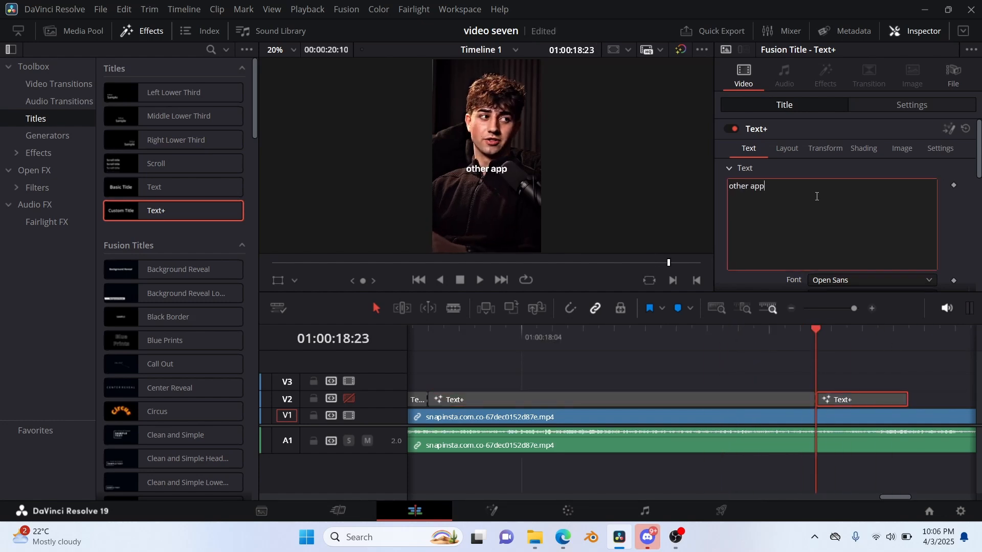
Find where the speech moves past "other app" and split the Text+ clip at 01:00:19:05.
left_click(584, 373)
scroll(583, 372, "left", 1)
key("space")
left_click(692, 399)
key("space")
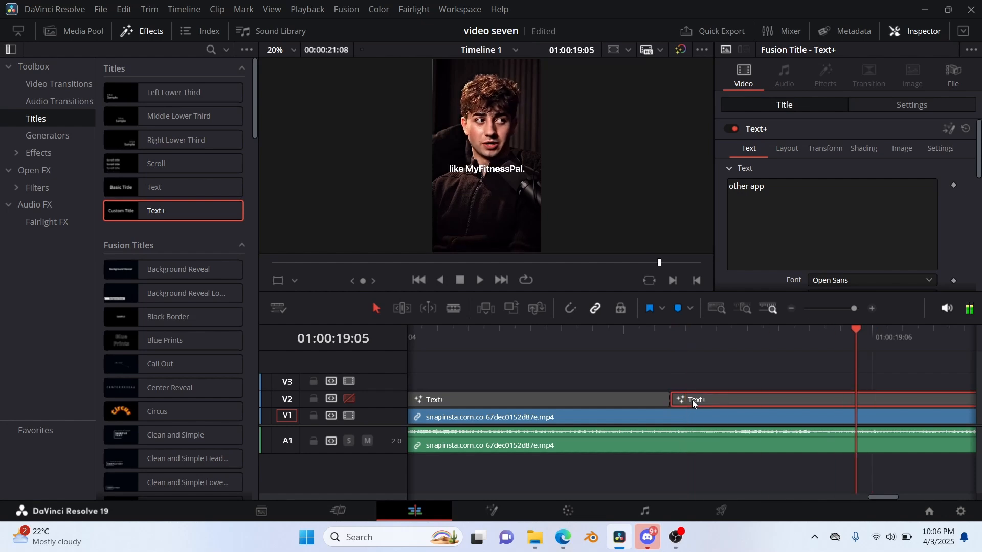
key("ctrl+b")
Replace the text of the Text+ piece starting at 01:00:19:05 with "like Myfitnesspal.".
left_click(823, 217)
key("ctrl+a")
key("BackSpace")
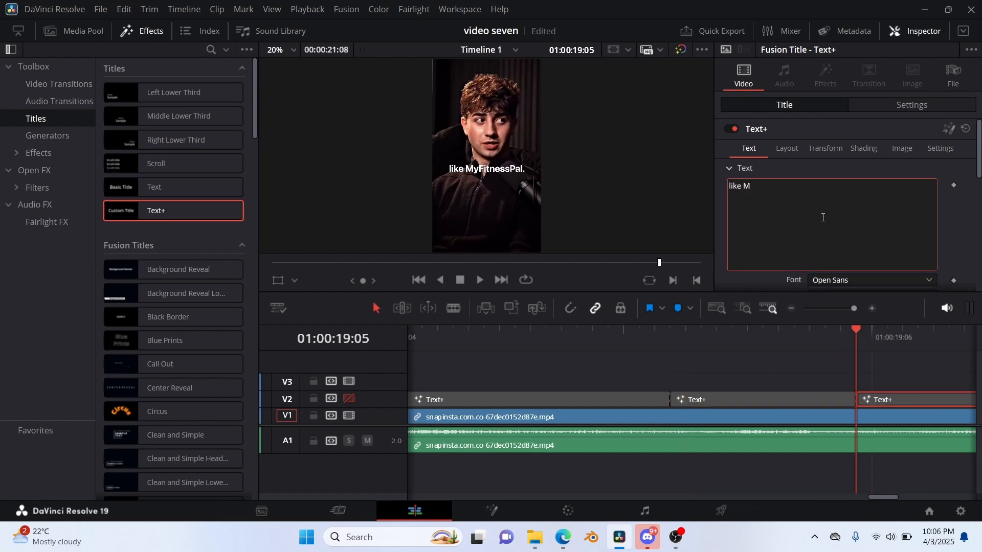
type("like Myfitnesspal.")
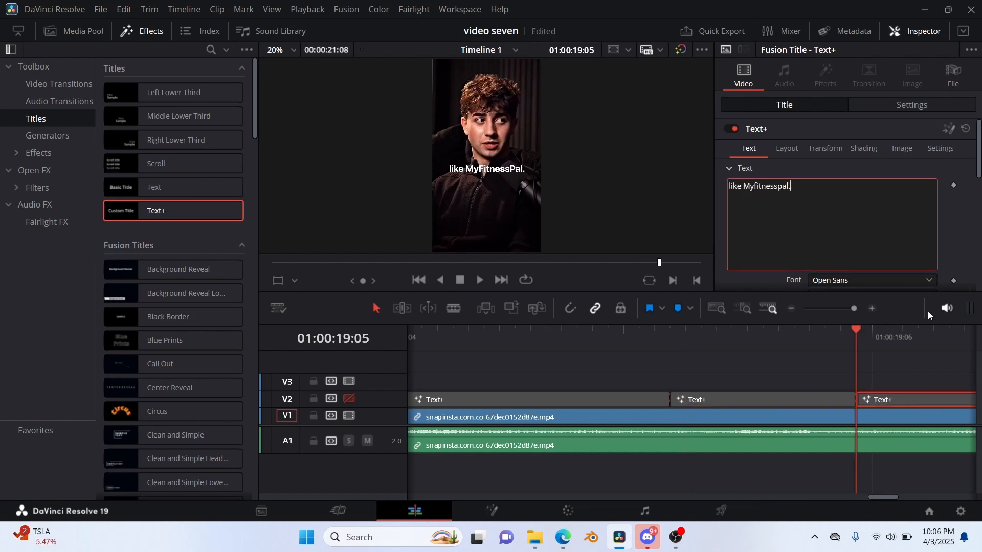
Find where the last spoken caption ends, split the Text+ clip at 01:00:20:00 and delete the remainder.
left_click(918, 358)
key("space")
key("space")
key("Left")
key("Left")
key("Right")
left_click(847, 400)
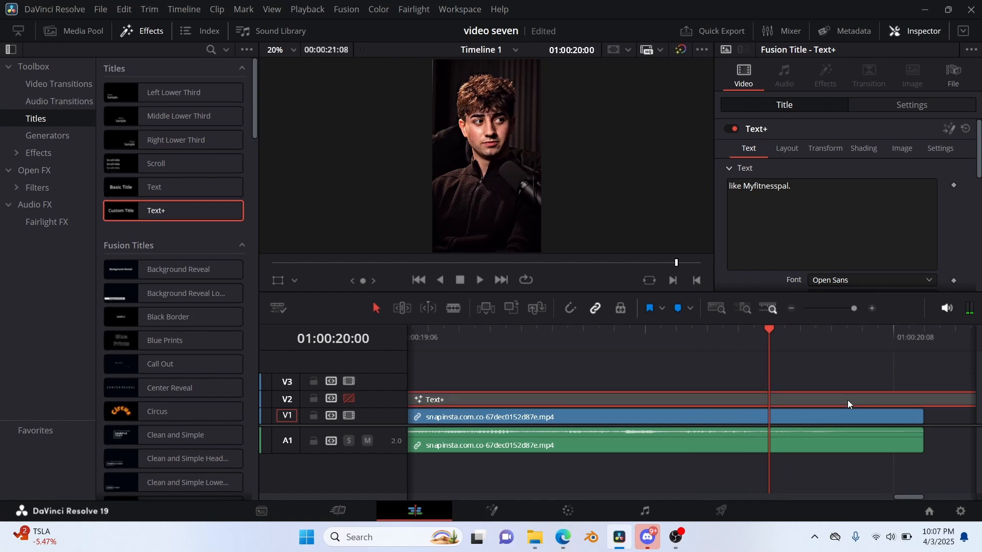
key("ctrl+b")
key("BackSpace")
Make track V2 visible again and play back the finished captions from the end of the last Fusion composition.
left_click_drag(853, 309, 836, 308)
left_click(348, 398)
left_click(572, 332)
left_click(576, 332)
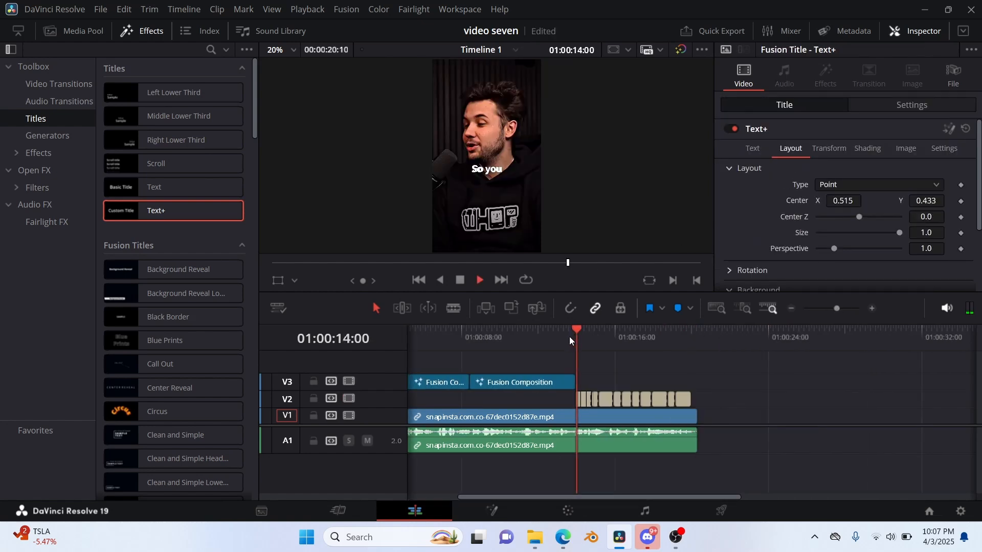
key("space")
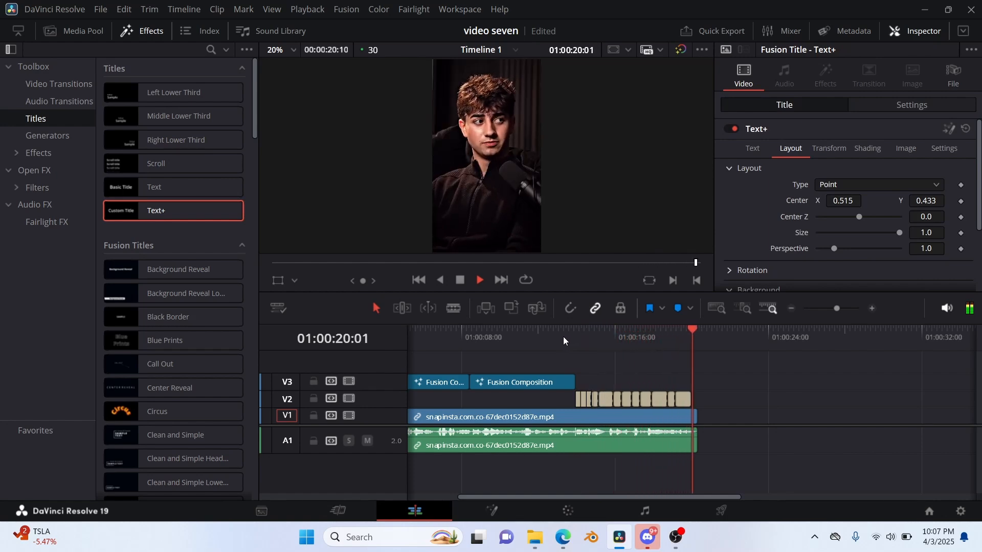
Delete the MediaIn1 and Merge1 nodes from the Fusion composition and return to the Edit page.
key("shift+5")
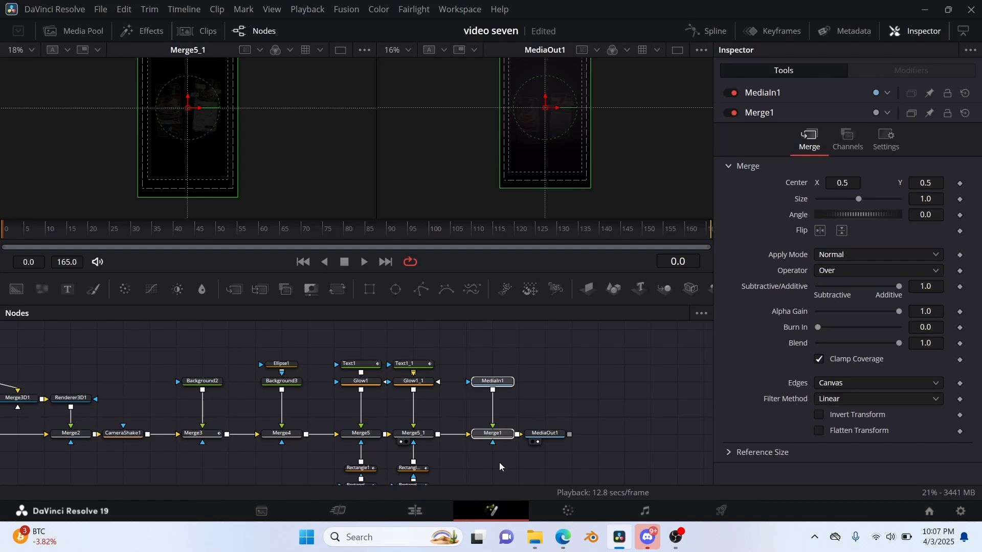
key("Delete")
left_click(415, 510)
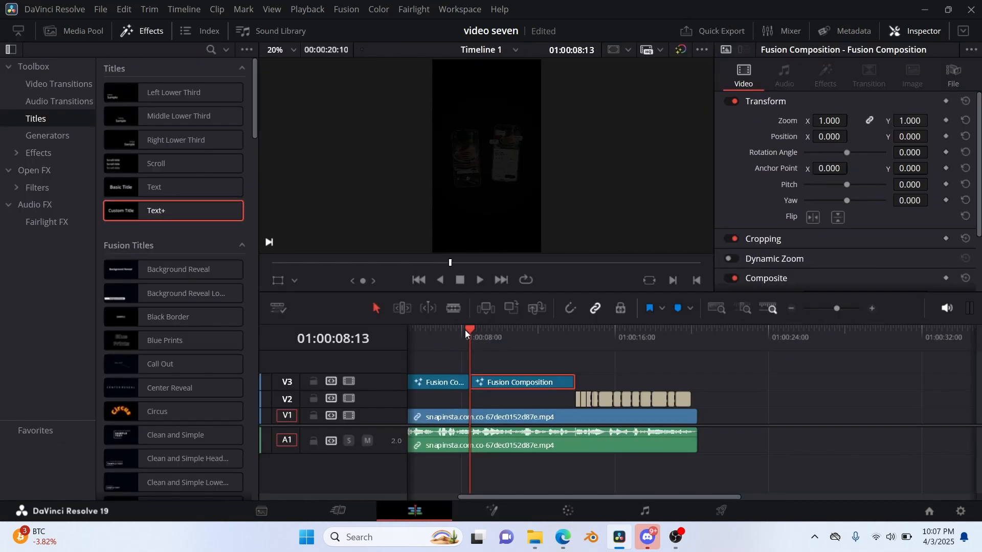
Place an Adjustment Clip on track V4 above the Fusion compositions, starting at 01:00:01:06.
left_click_drag(465, 329, 338, 361)
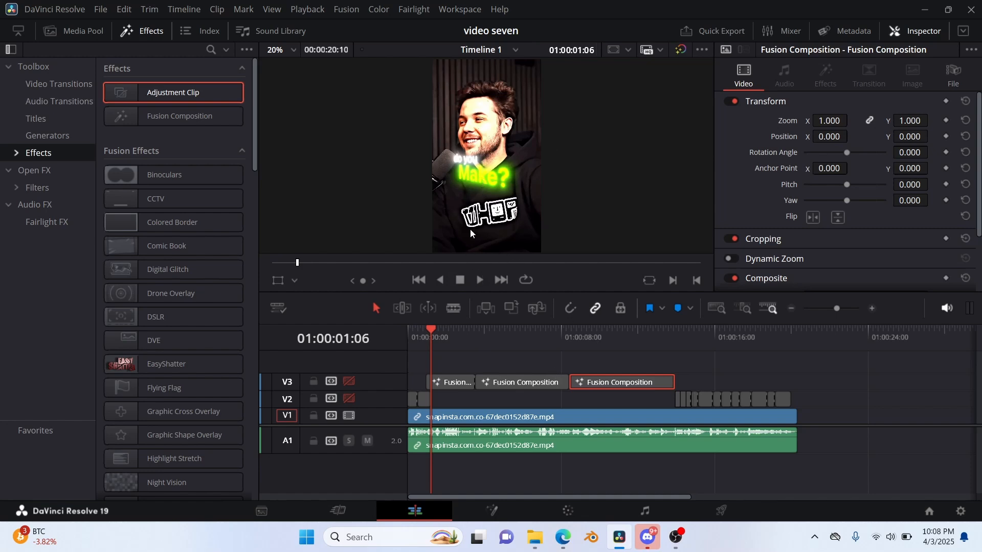
left_click(47, 187)
left_click(50, 153)
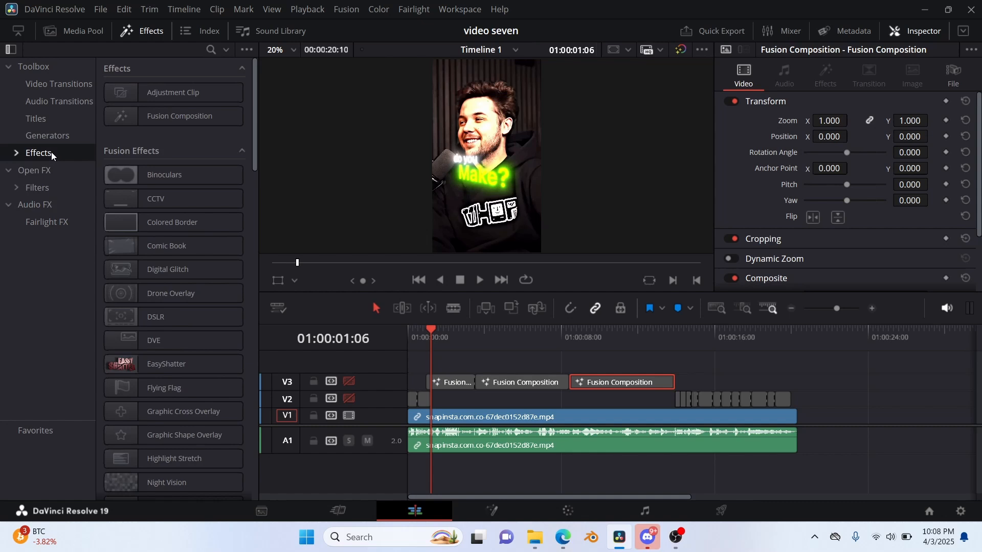
left_click(169, 98)
left_click_drag(169, 98, 460, 367)
left_click_drag(834, 311, 848, 313)
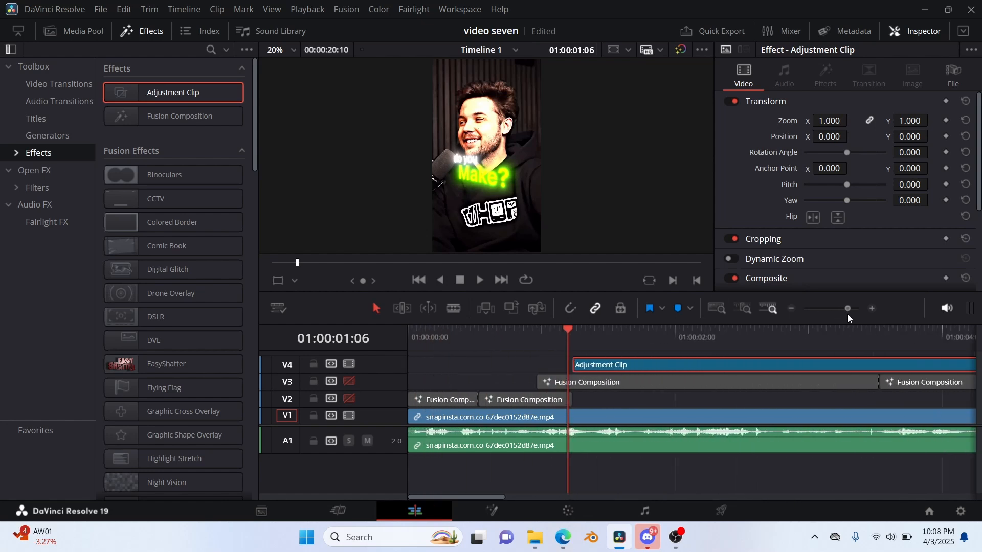
left_click_drag(683, 371, 683, 369)
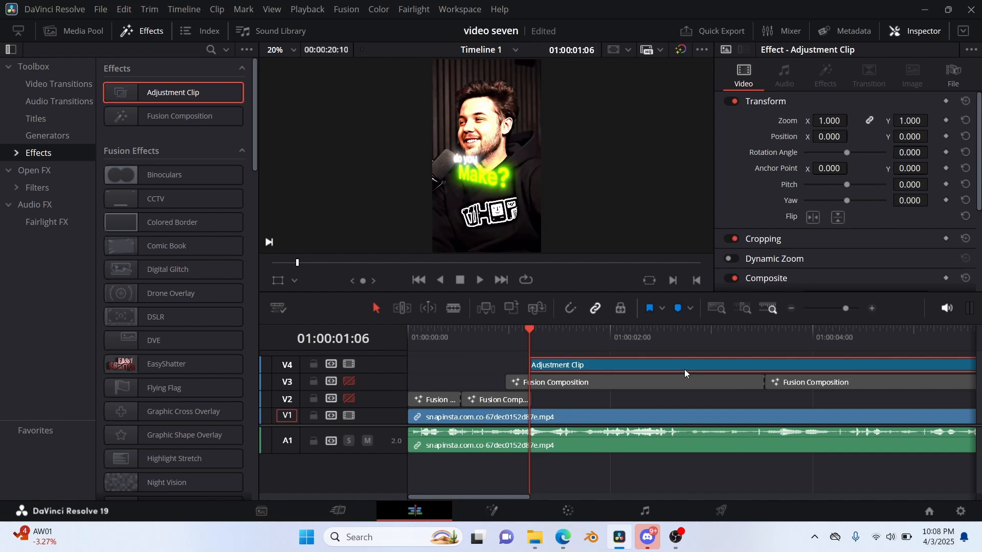
Find the end of the "I make ..." transition, split the adjustment clip at 01:00:02:00 and delete its later part.
key("space")
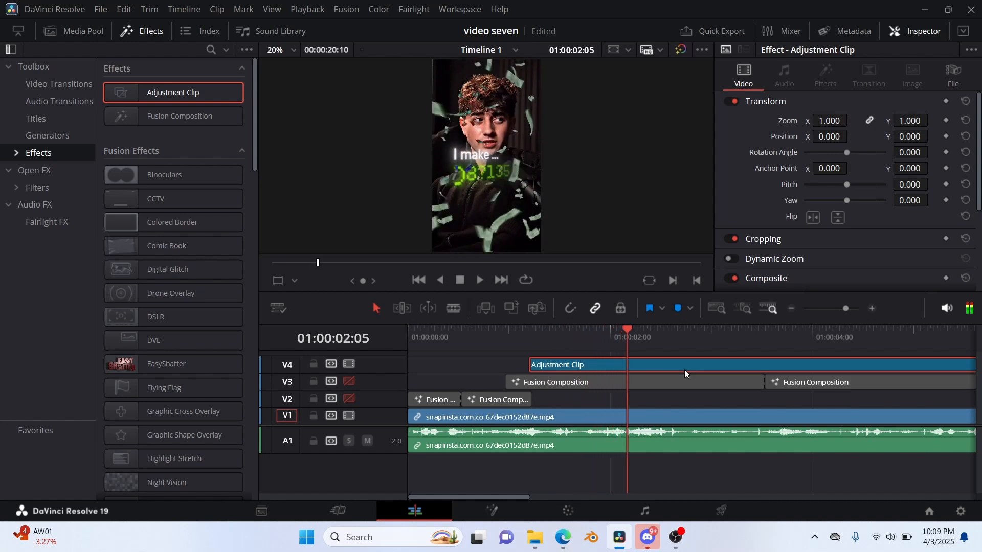
key("j")
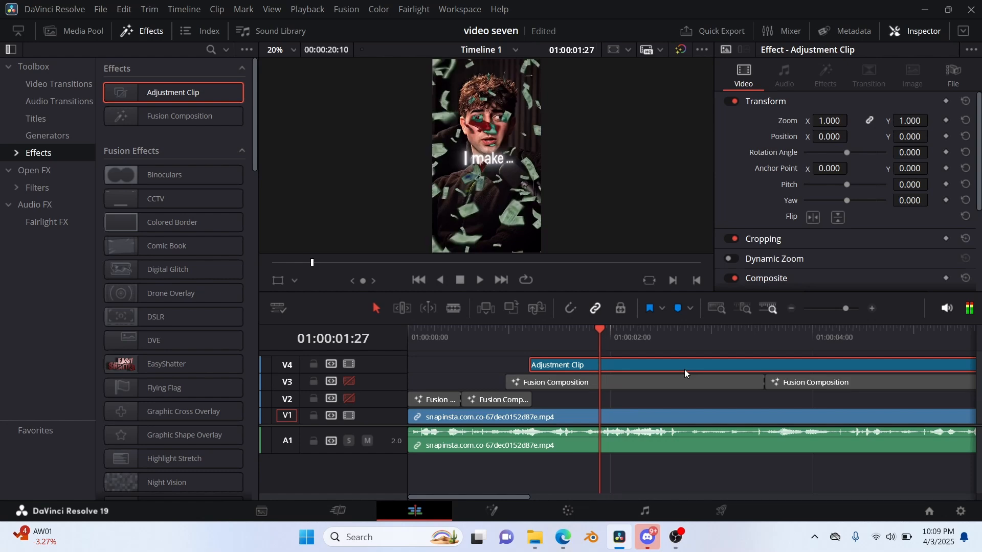
key("l")
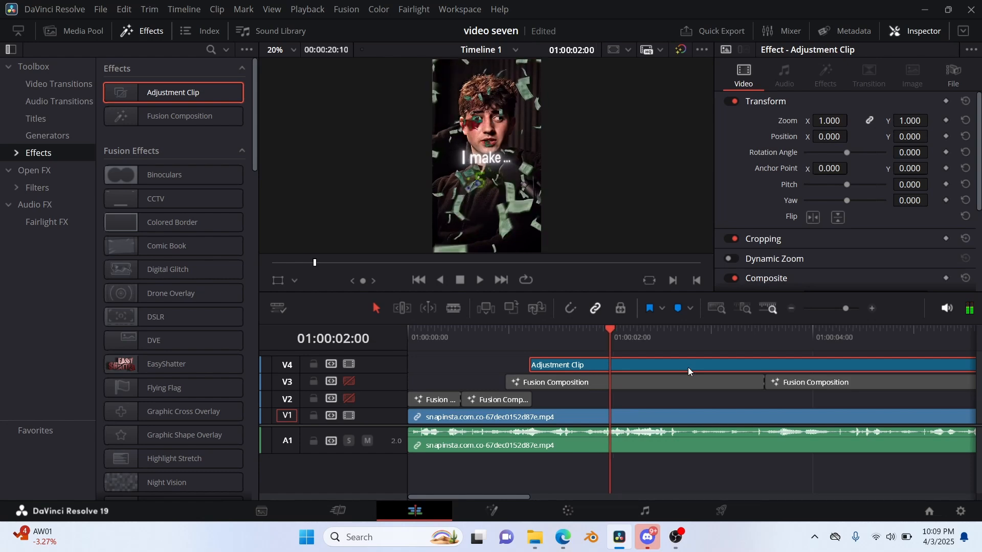
key("ctrl+b")
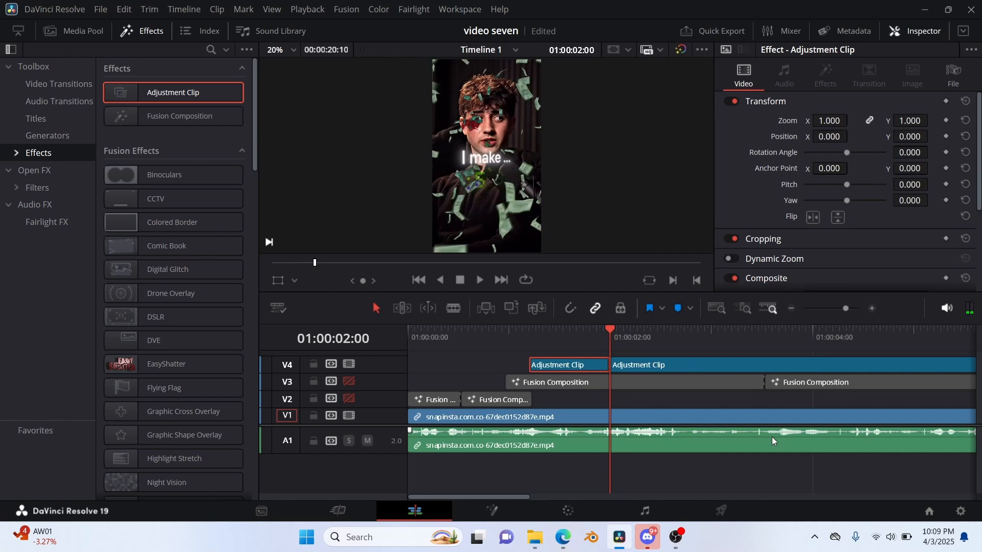
left_click(667, 368)
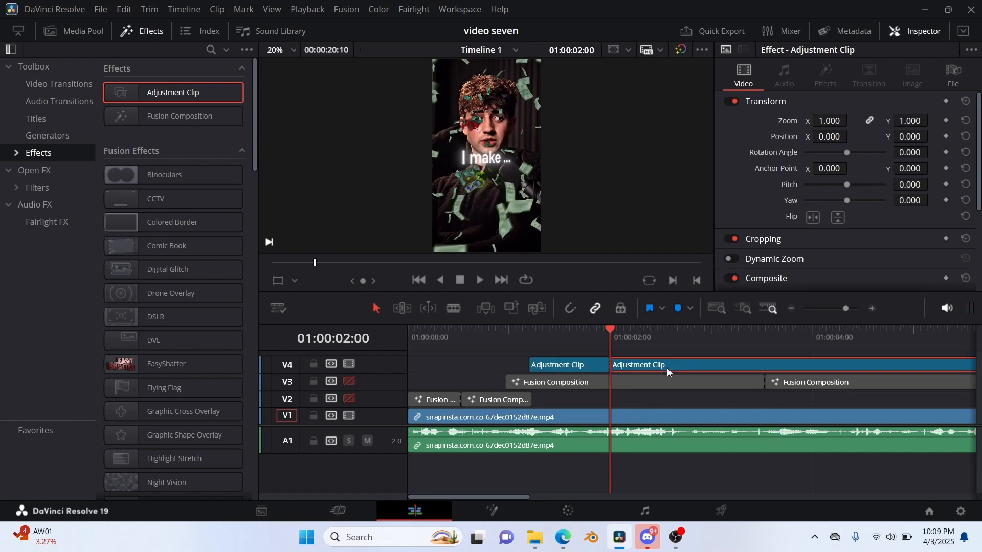
key("BackSpace")
Open the V4 adjustment clip in the Fusion page and reposition its MediaIn1 and MediaOut1 nodes together in the node graph.
right_click(572, 362)
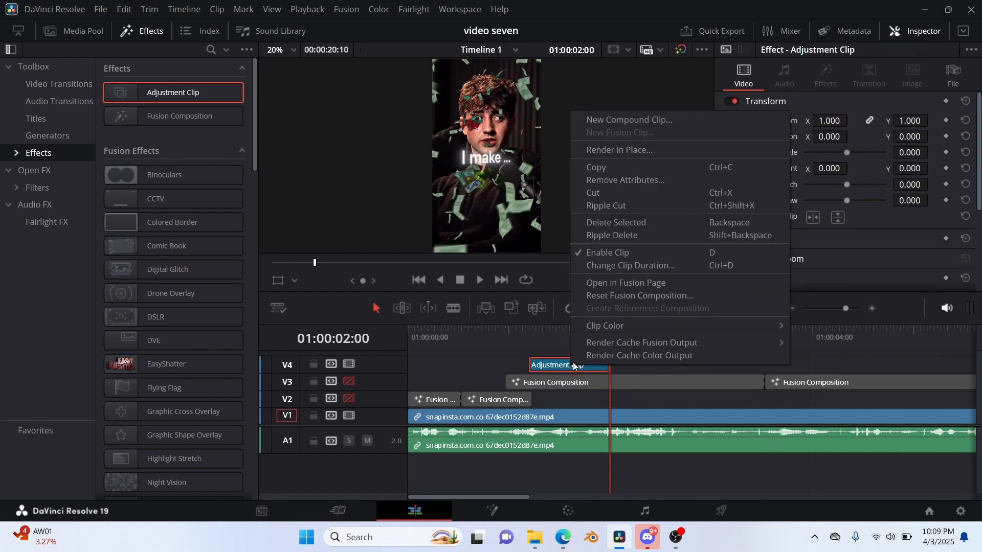
left_click(610, 287)
key("shift+5")
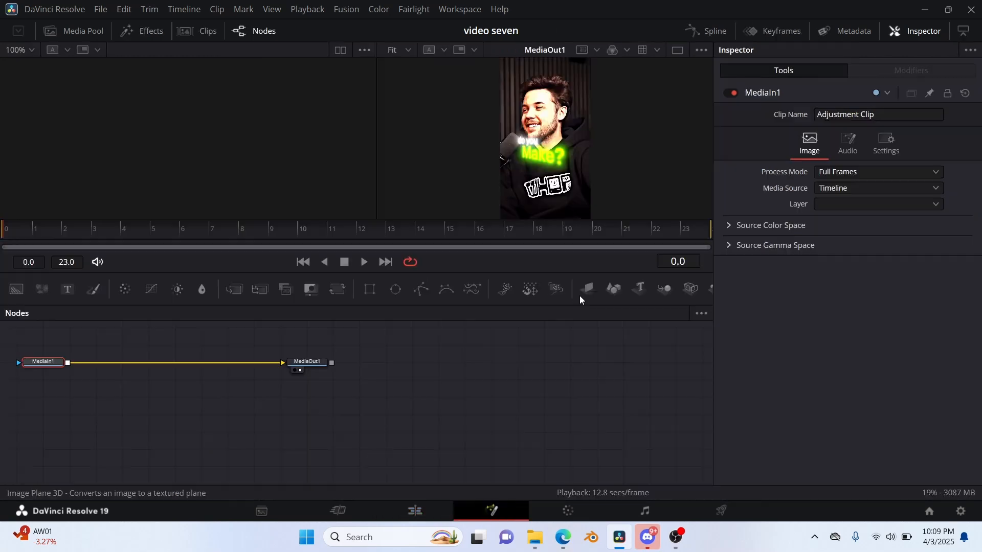
left_click_drag(33, 349, 300, 404)
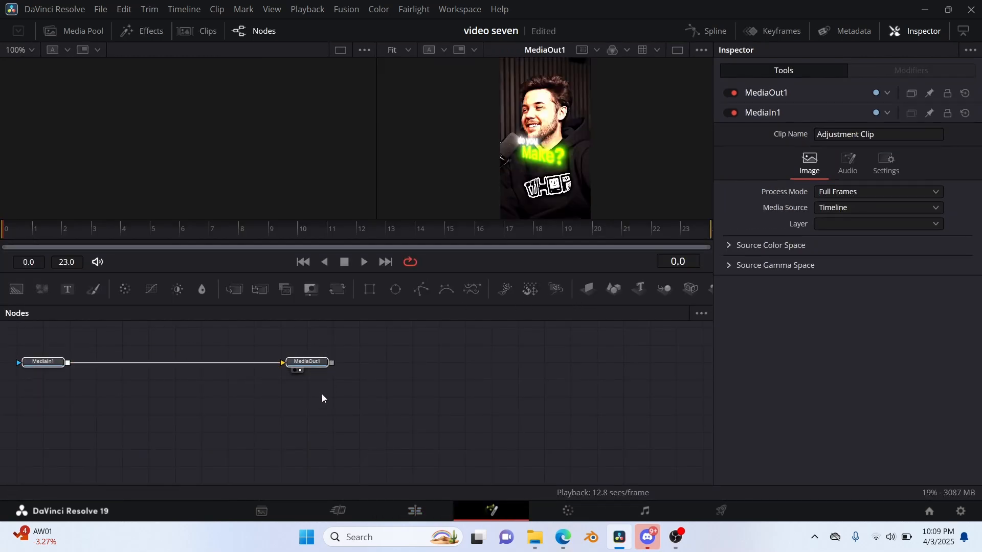
left_click_drag(308, 364, 469, 406)
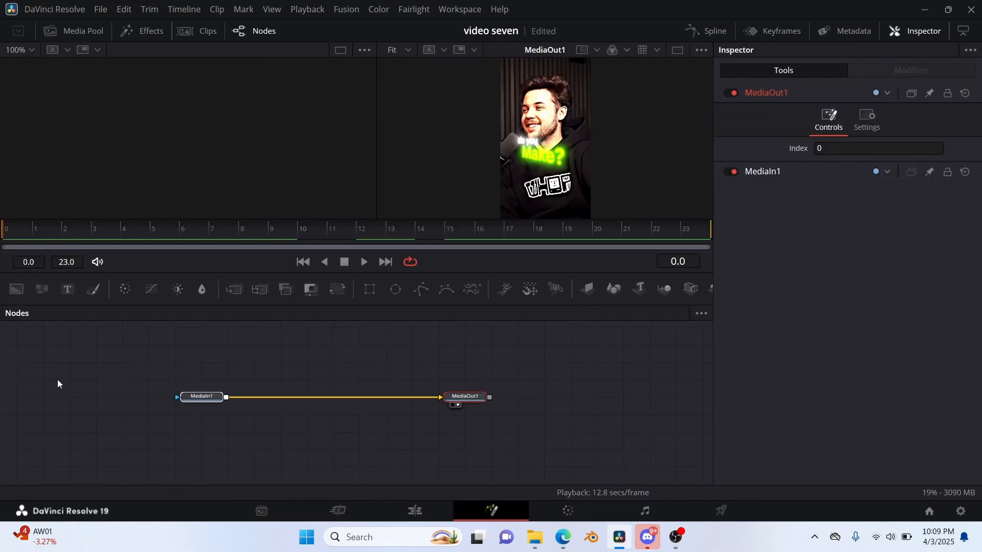
Add a Brightness / Contrast node between MediaIn1 and MediaOut1.
left_click(203, 397)
key("shift+space")
type("glow")
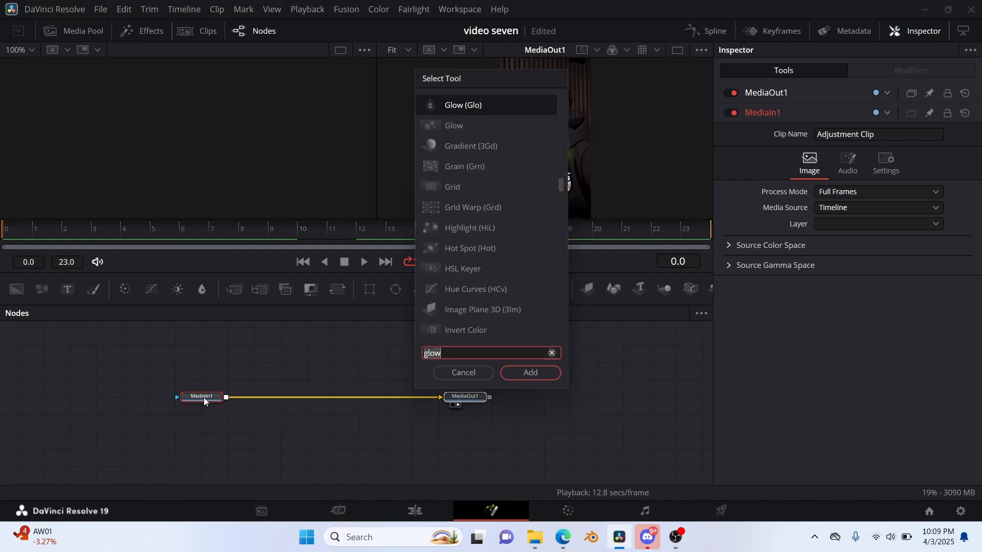
type("brigh")
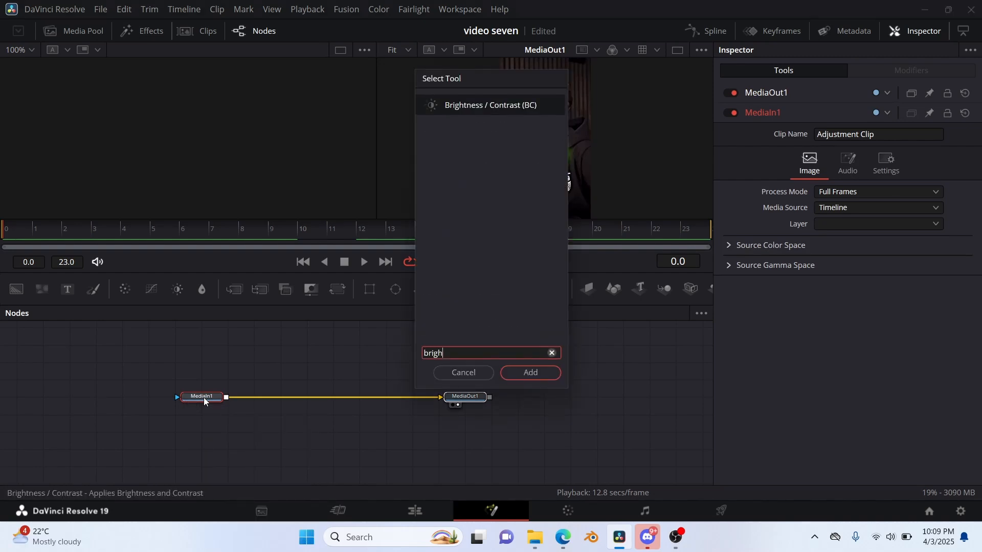
key("Return")
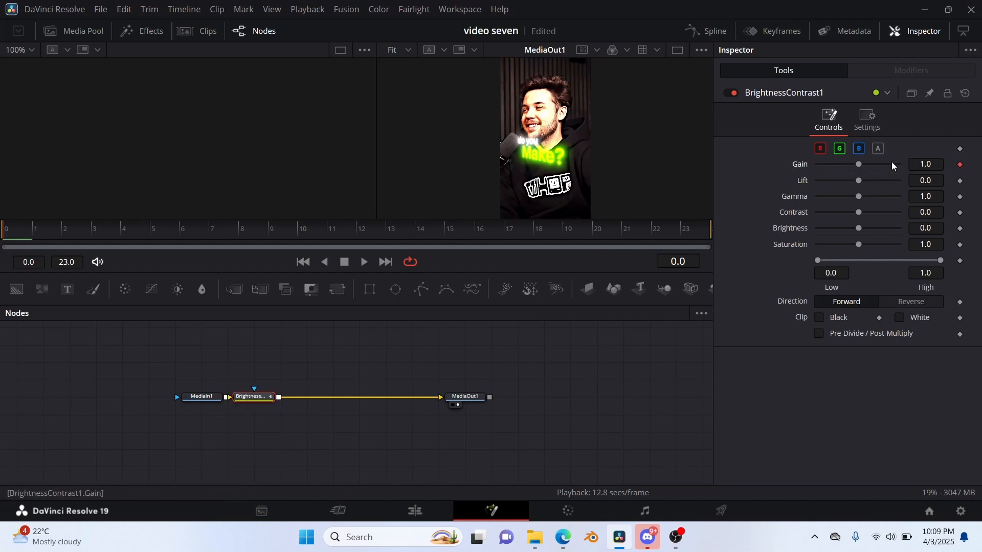
Keyframe the Brightness / Contrast gain from 3.16 at frame 0 to 1 at frame 23 and show its curve in the Spline editor.
left_click_drag(859, 163, 980, 182)
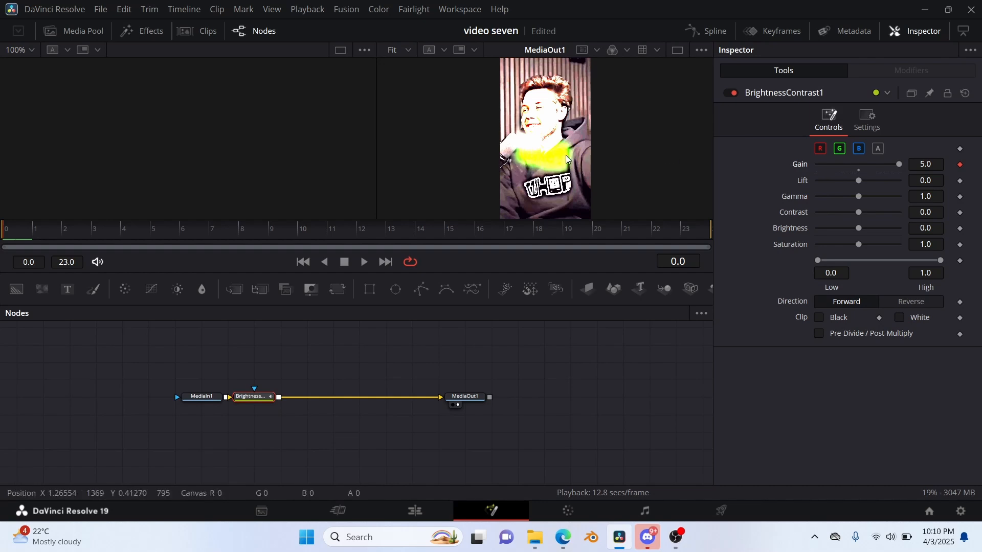
left_click_drag(898, 164, 880, 162)
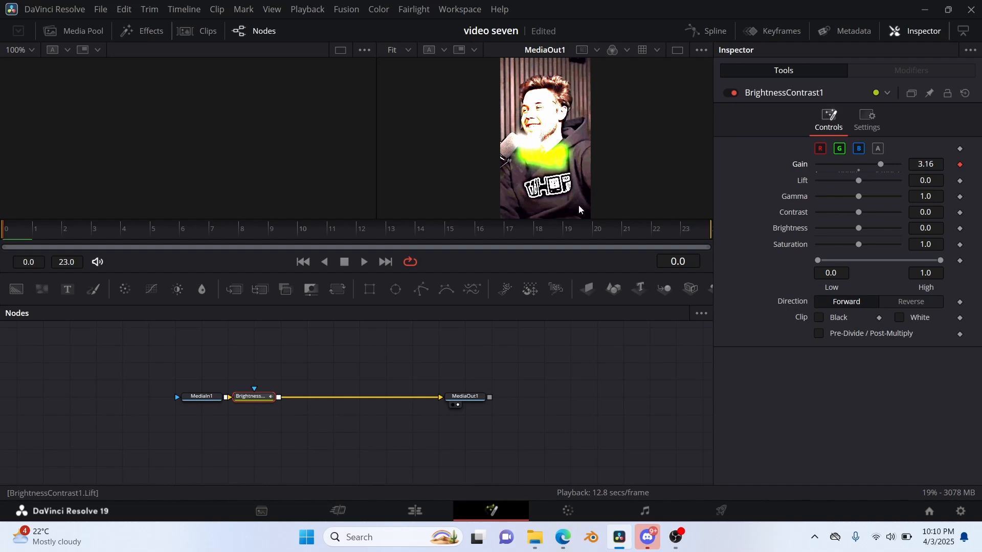
left_click_drag(58, 243, 685, 250)
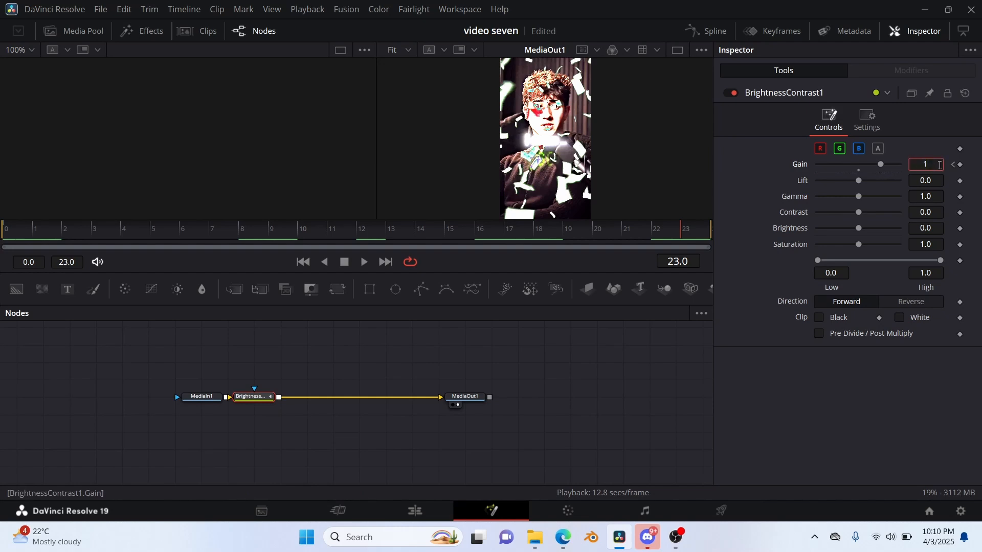
key("Return")
left_click(719, 32)
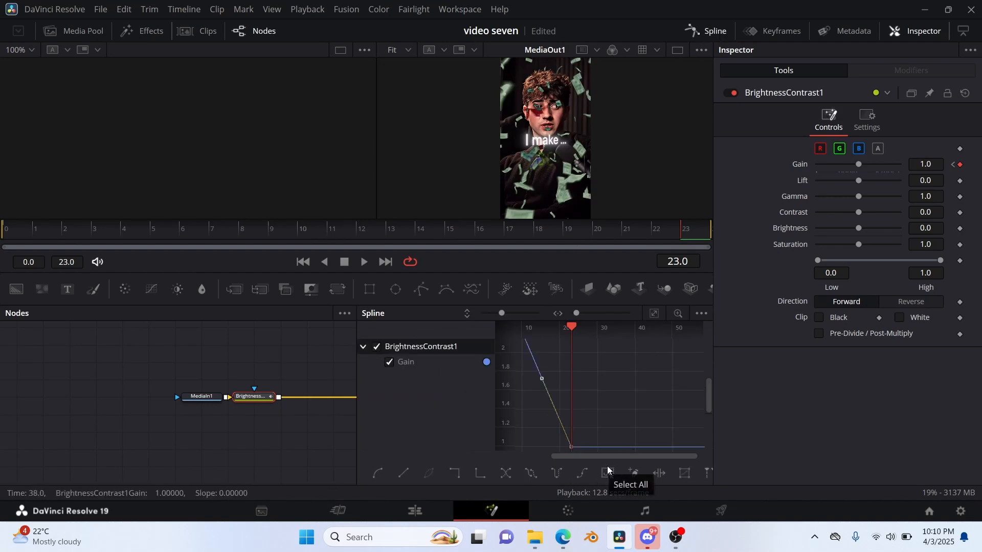
Return to the Edit page and replace the snapinsta clip on V1 and A1 with 0218.mp4, placed at the timeline start.
left_click(415, 511)
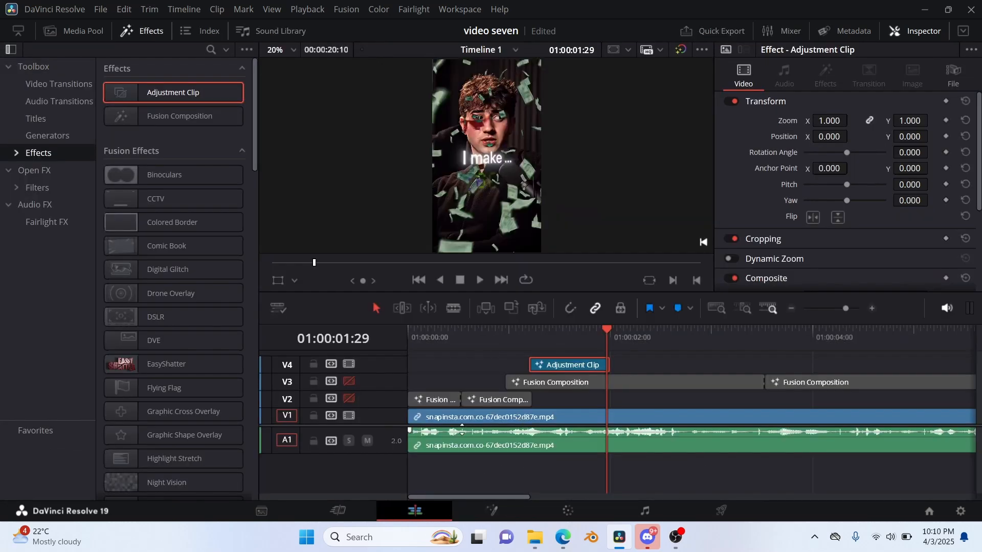
left_click(458, 422)
left_click(91, 32)
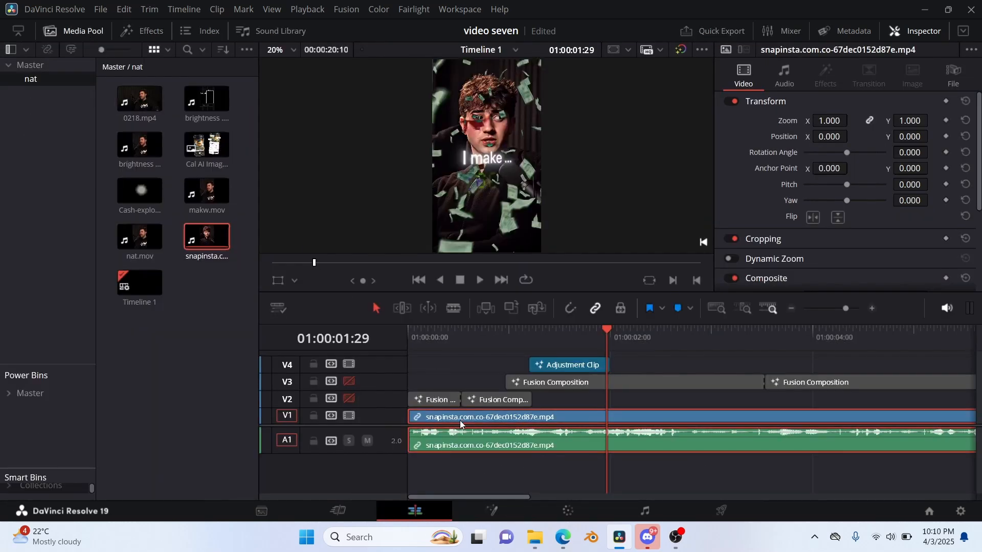
key("Delete")
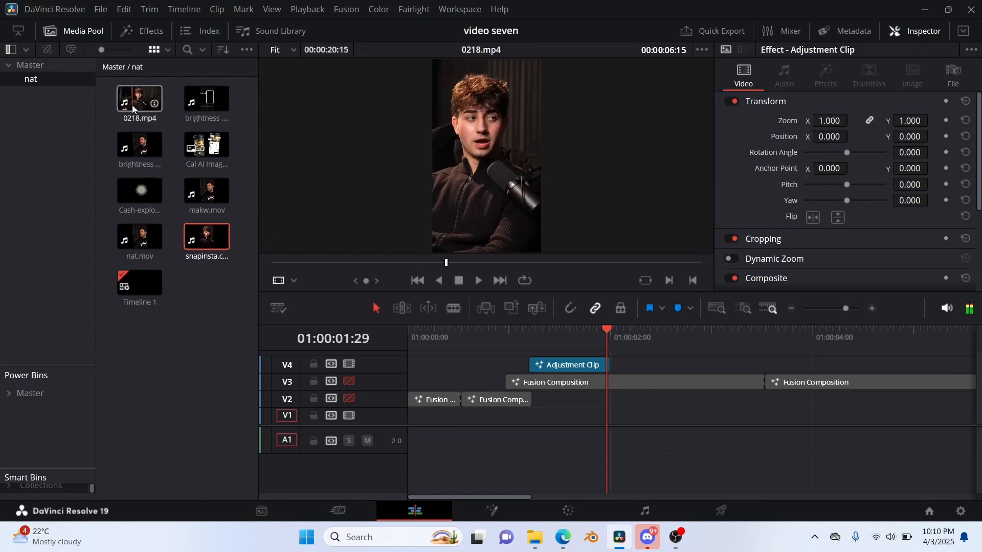
left_click_drag(132, 106, 388, 439)
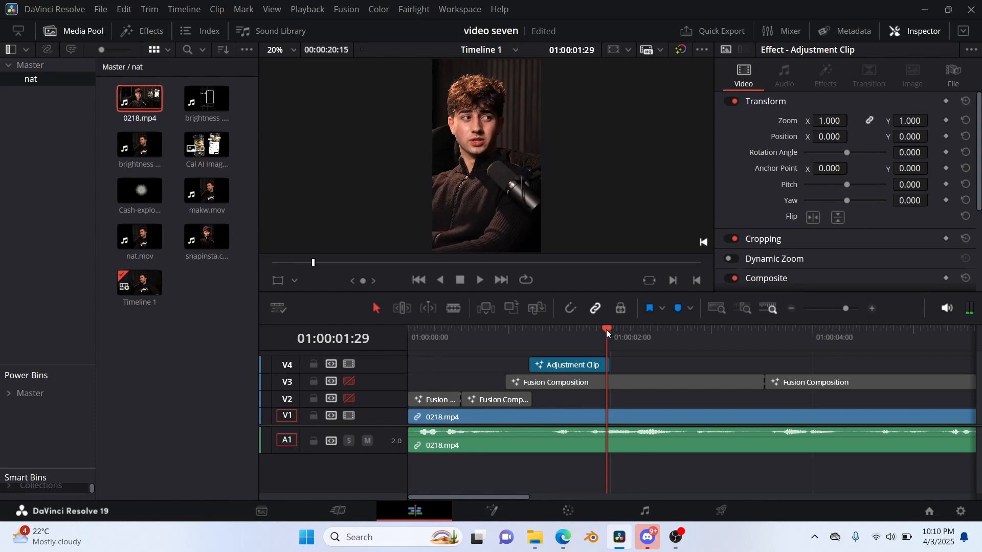
Enable video tracks V2 and V3, play the edit from the beginning and return the playhead to the start.
left_click_drag(606, 329, 250, 396)
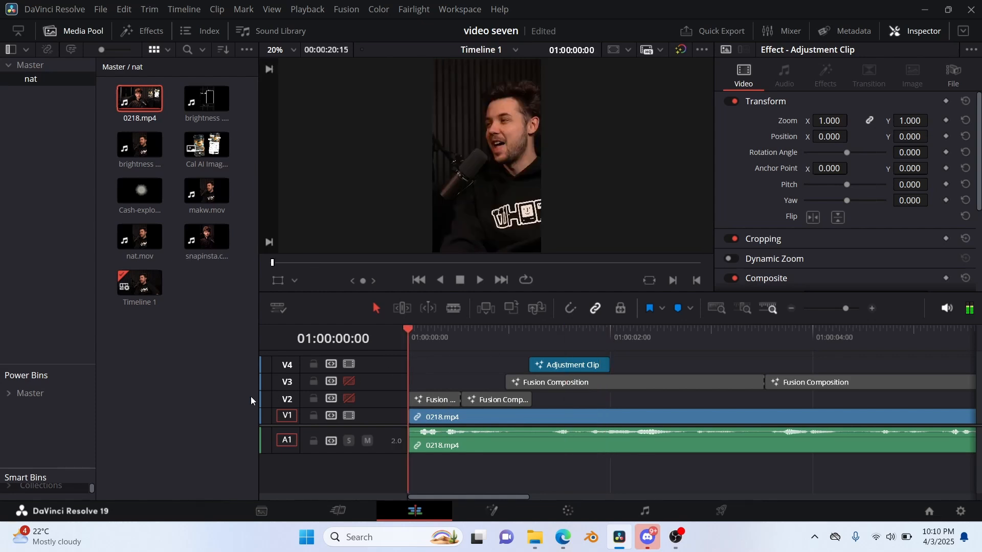
left_click(348, 399)
left_click(348, 382)
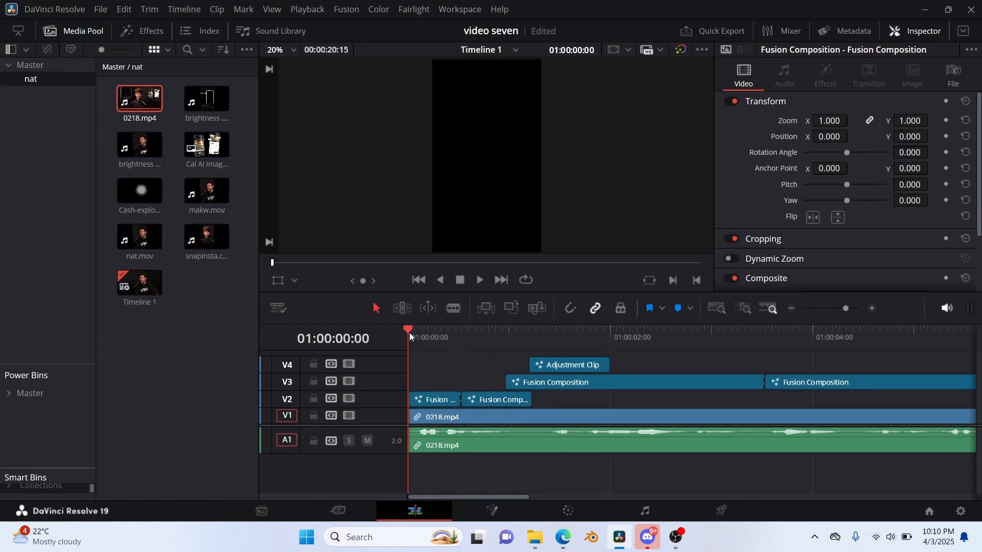
key("space")
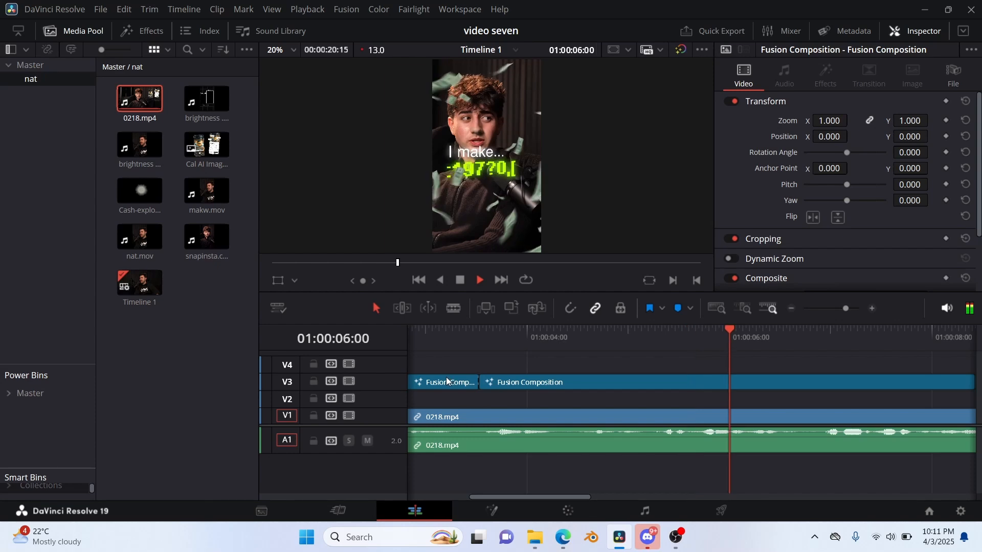
key("space")
left_click(475, 332)
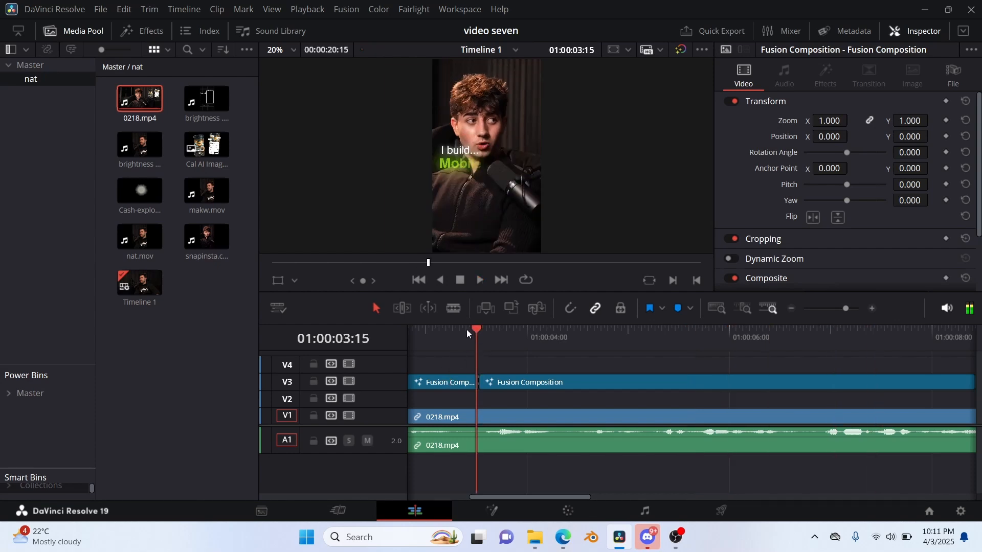
left_click_drag(467, 329, 248, 343)
Set the playback render cache mode to Smart.
right_click(458, 341)
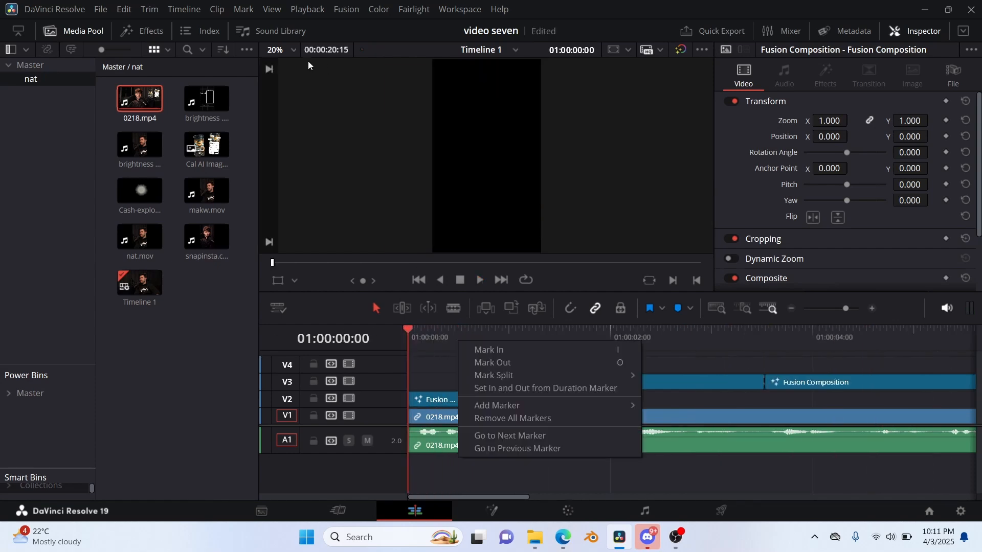
left_click(324, 11)
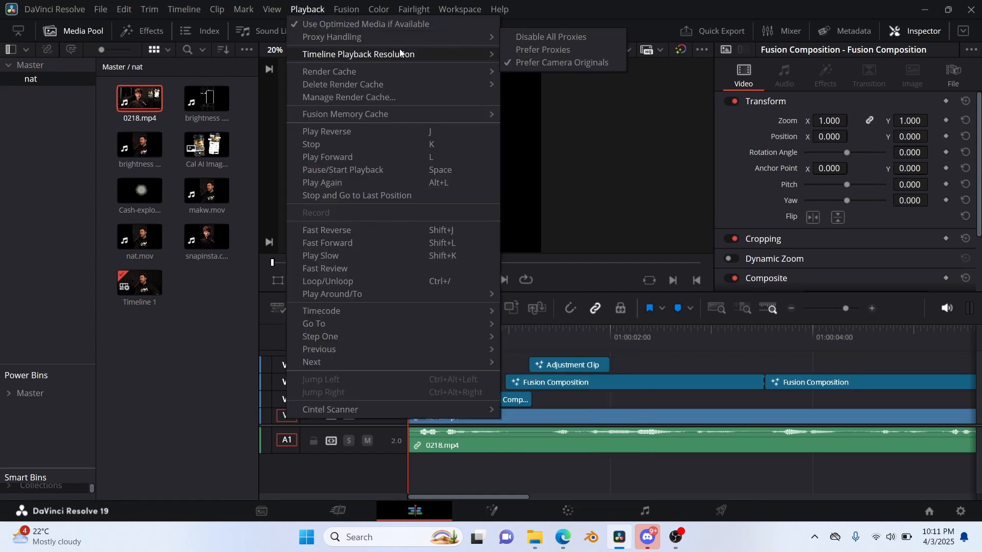
mouse_move(404, 56)
left_click(514, 56)
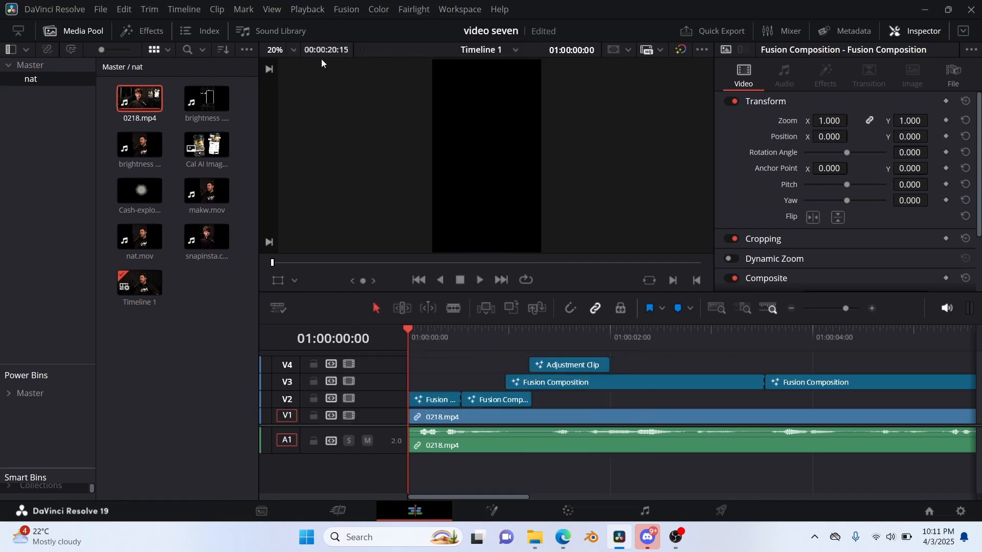
left_click(306, 10)
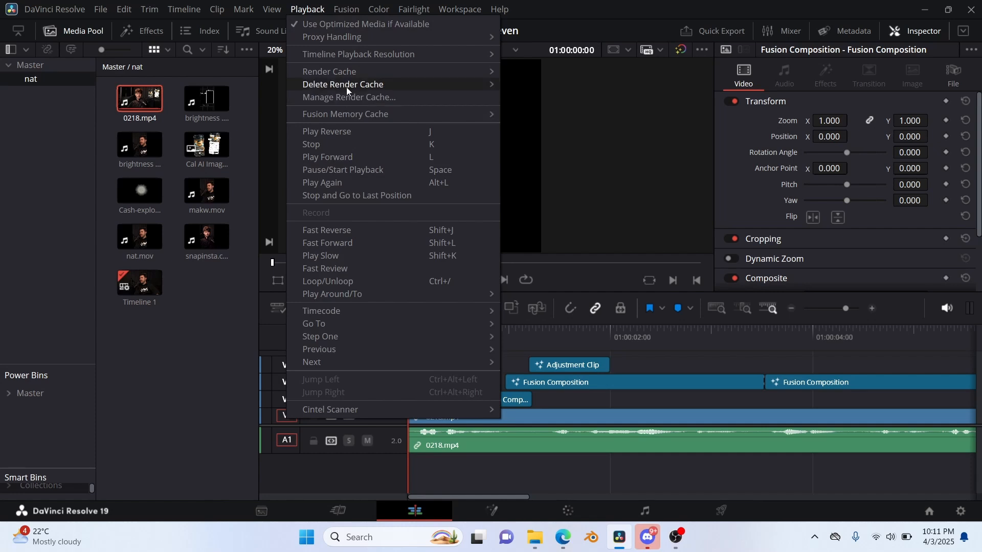
mouse_move(348, 75)
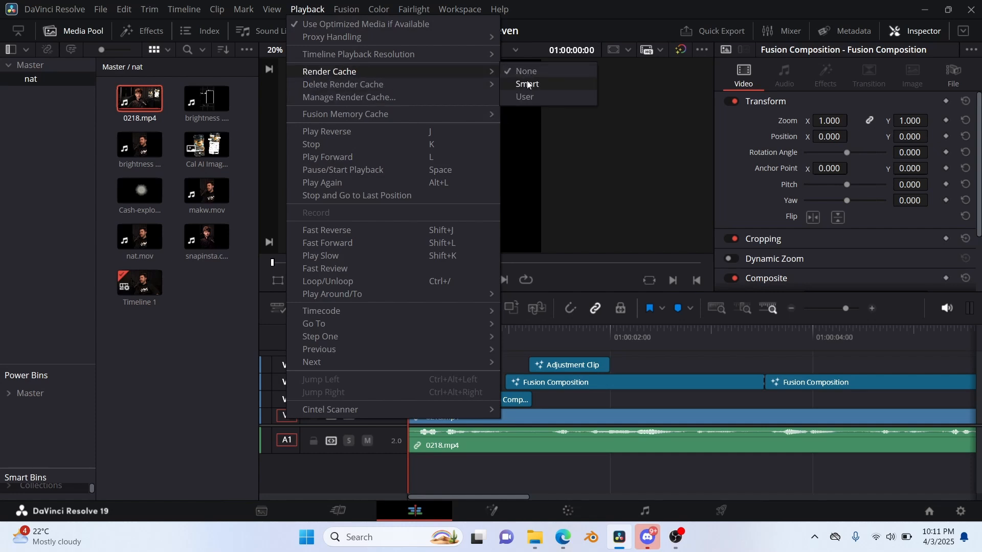
left_click(526, 81)
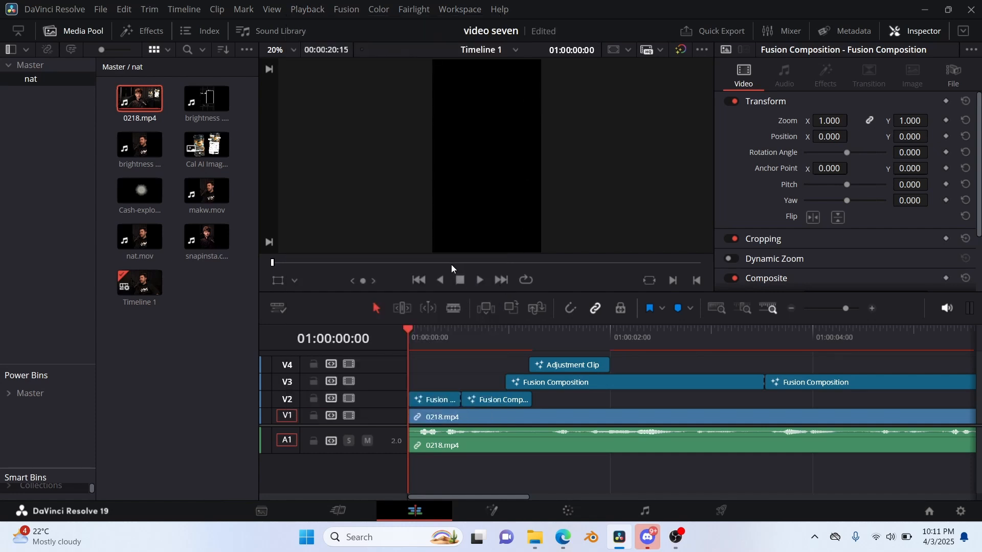
Play the whole edit from the start through the "for you." caption to check the captions and effects.
scroll(431, 350, "down", 5)
key("space")
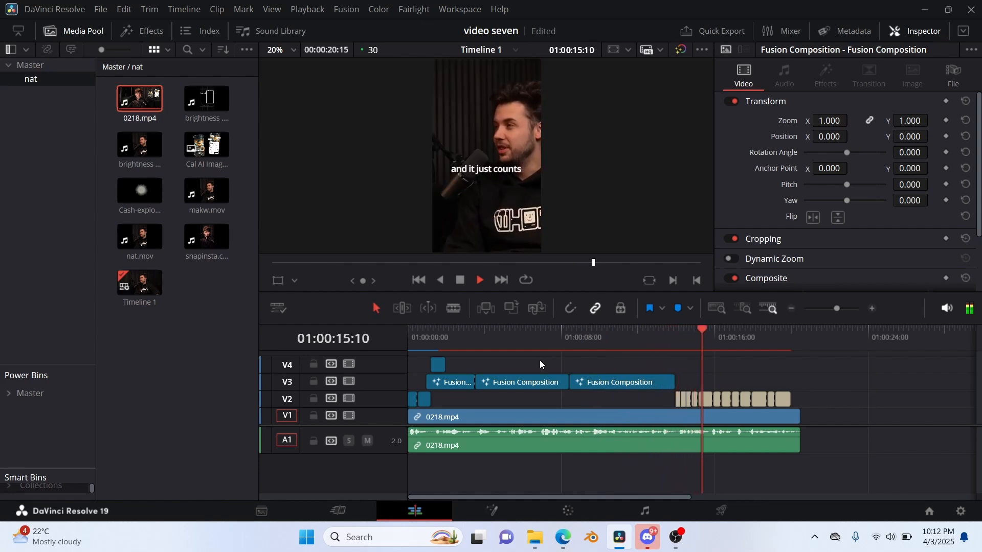
key("space")
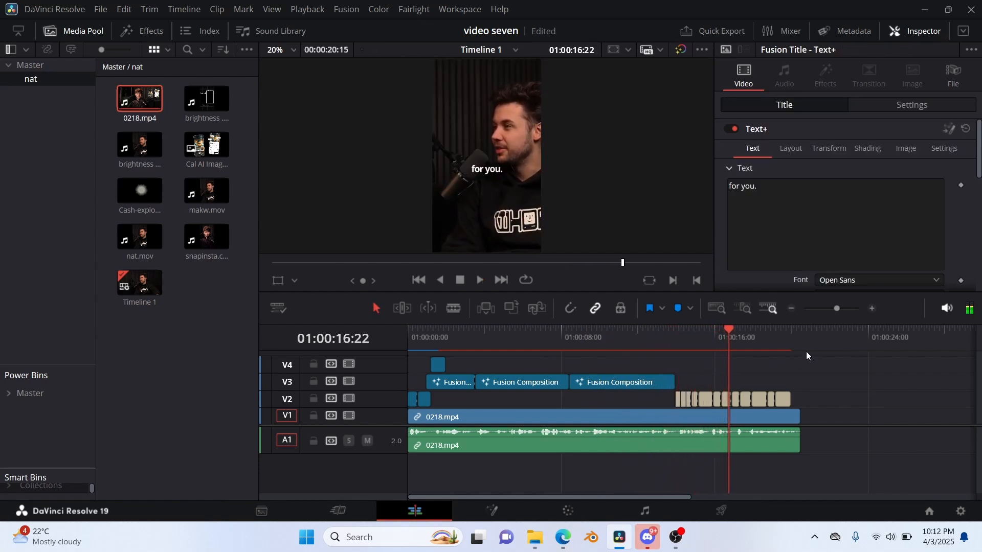